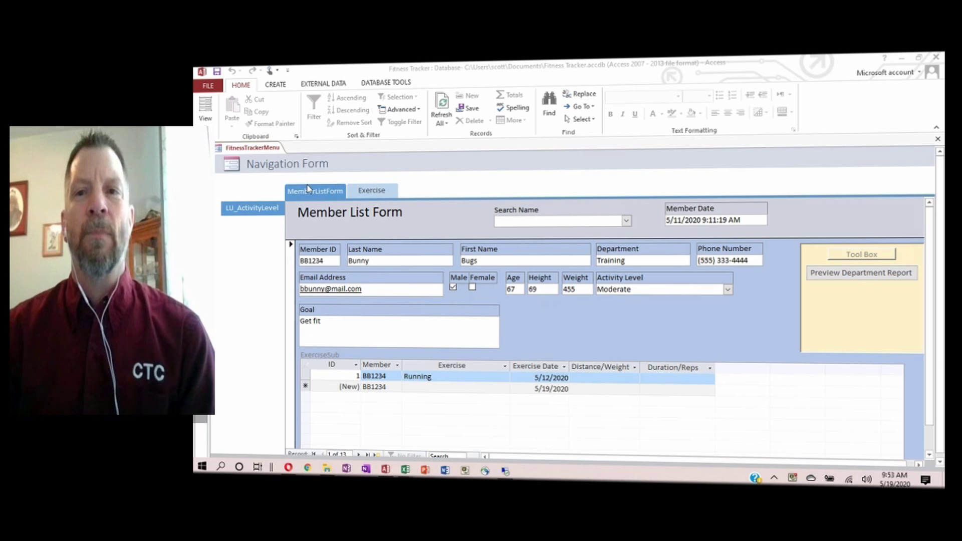
Close the FitnessTrackerMenu navigation form.
right_click(234, 147)
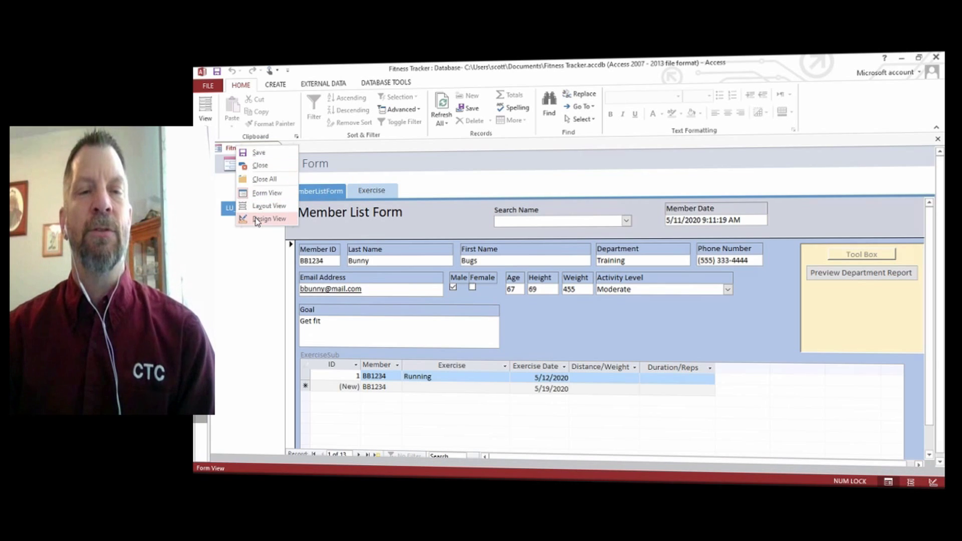
click(256, 265)
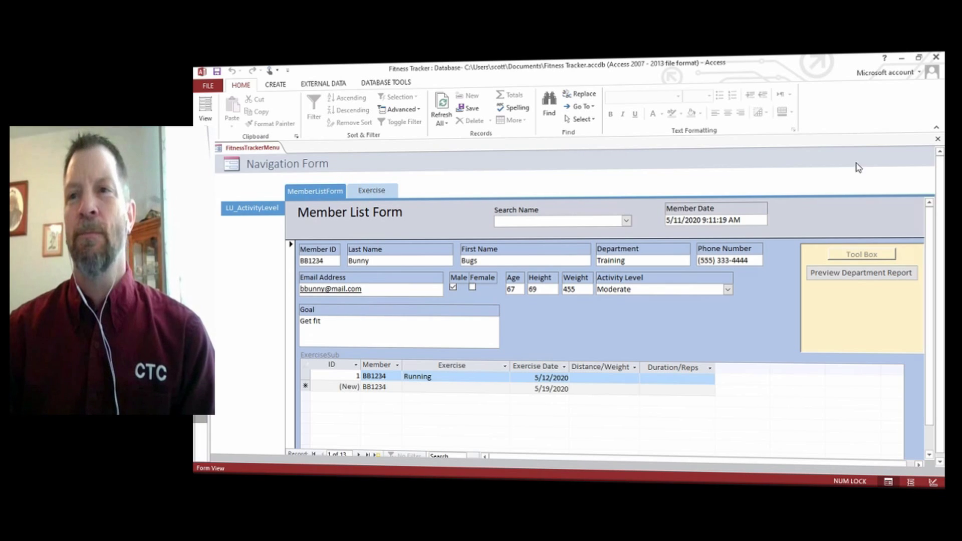
click(937, 139)
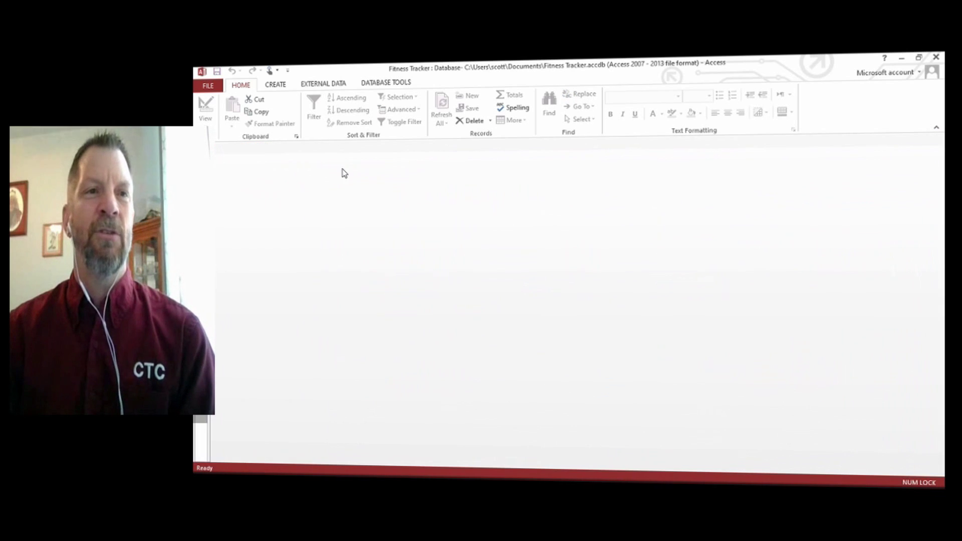
Open MemberListForm in Design View, with the Property Sheet and the Navigation Pane hidden.
click(208, 165)
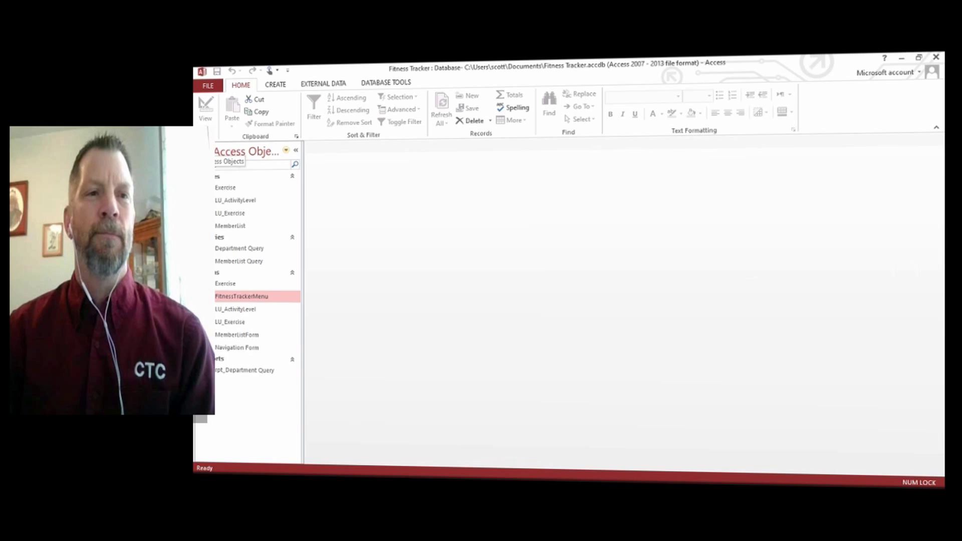
click(233, 339)
right_click(233, 338)
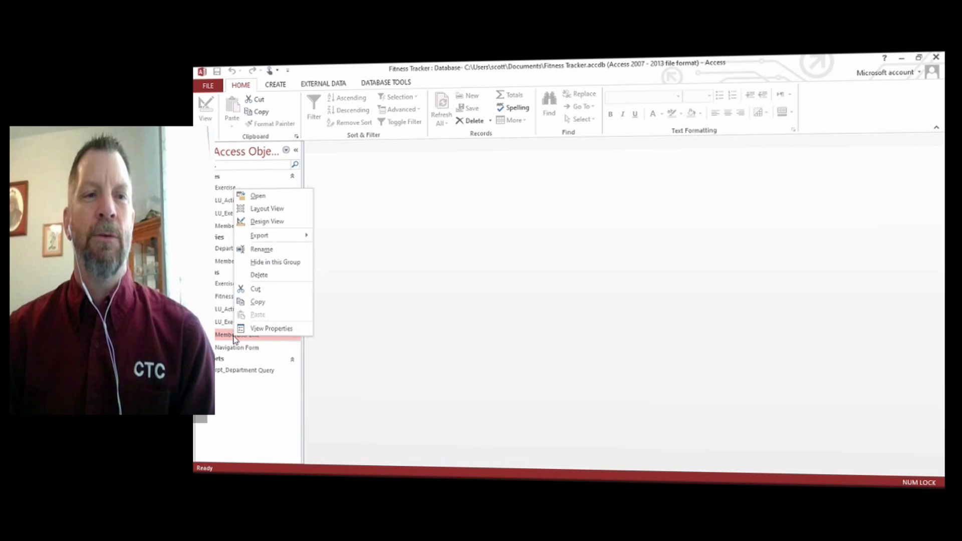
click(258, 221)
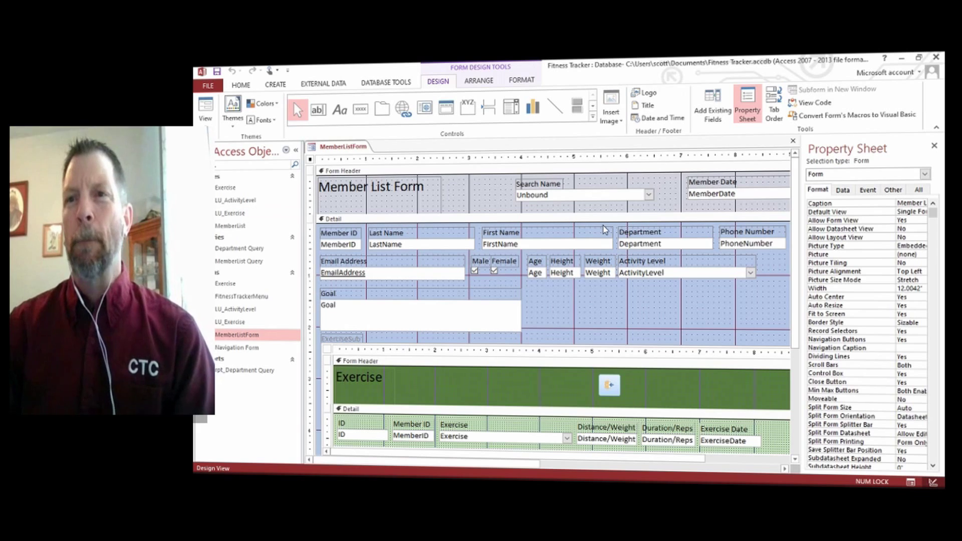
click(934, 145)
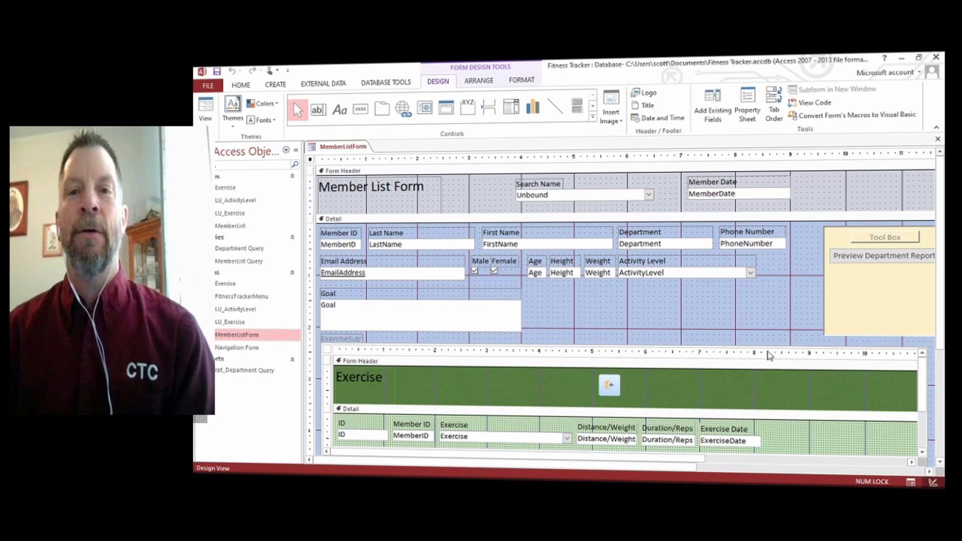
click(297, 151)
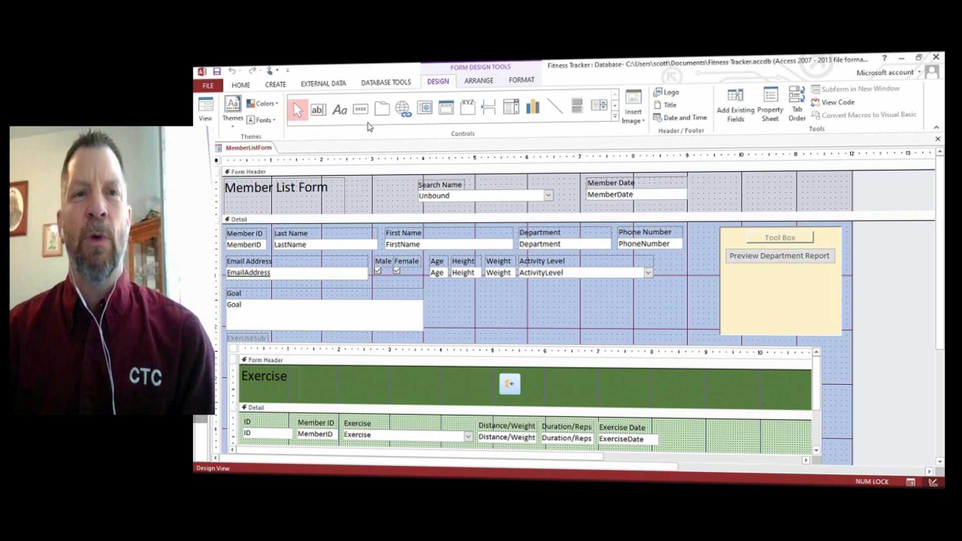
click(361, 111)
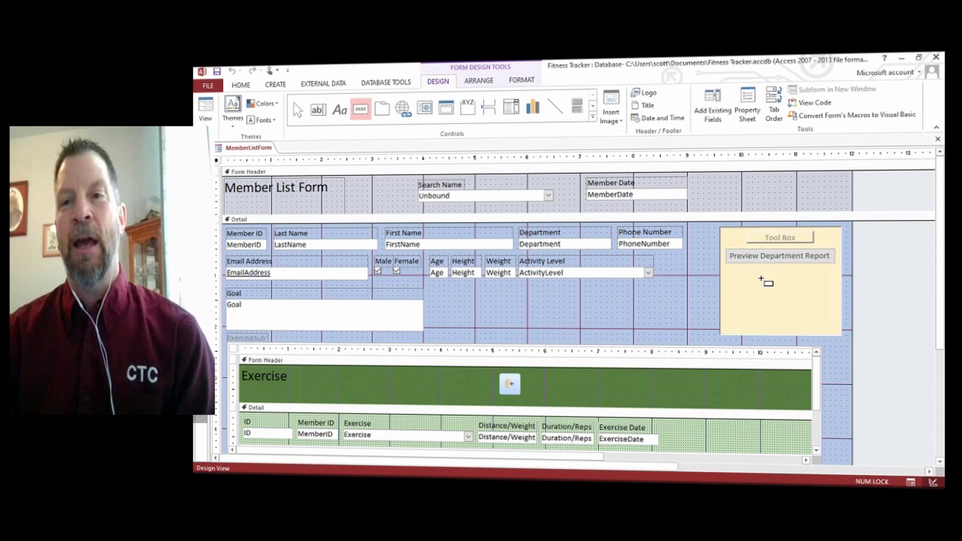
click(762, 281)
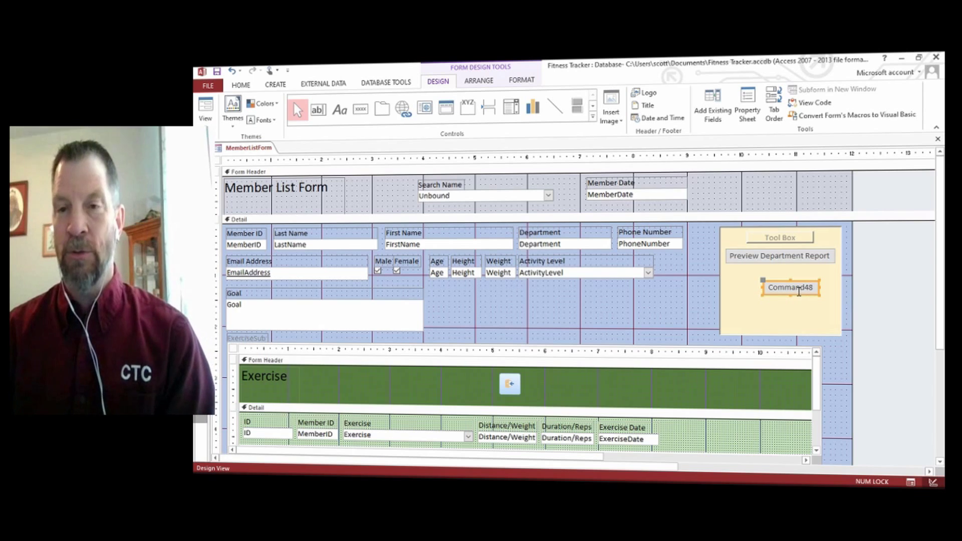
key(Delete)
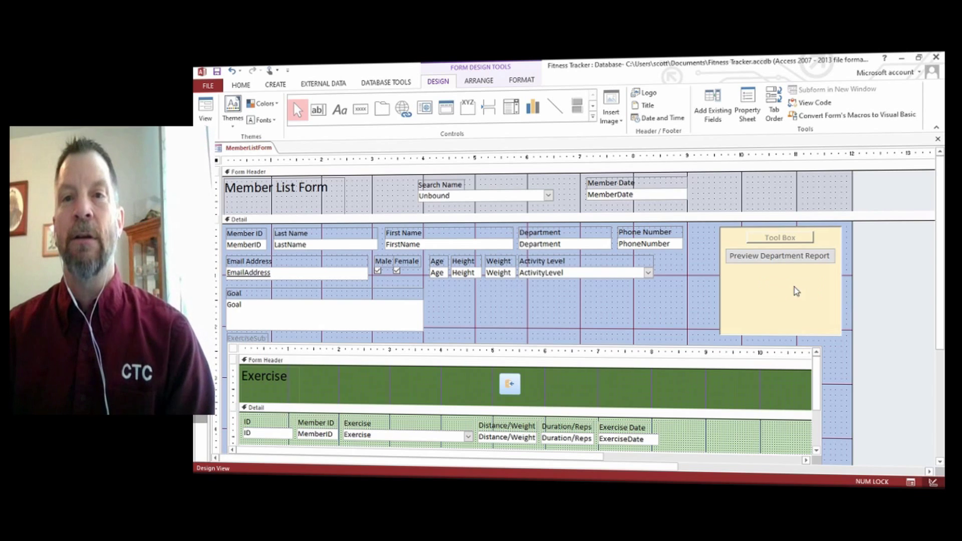
Turn on the Use Control Wizards option for form controls.
click(592, 116)
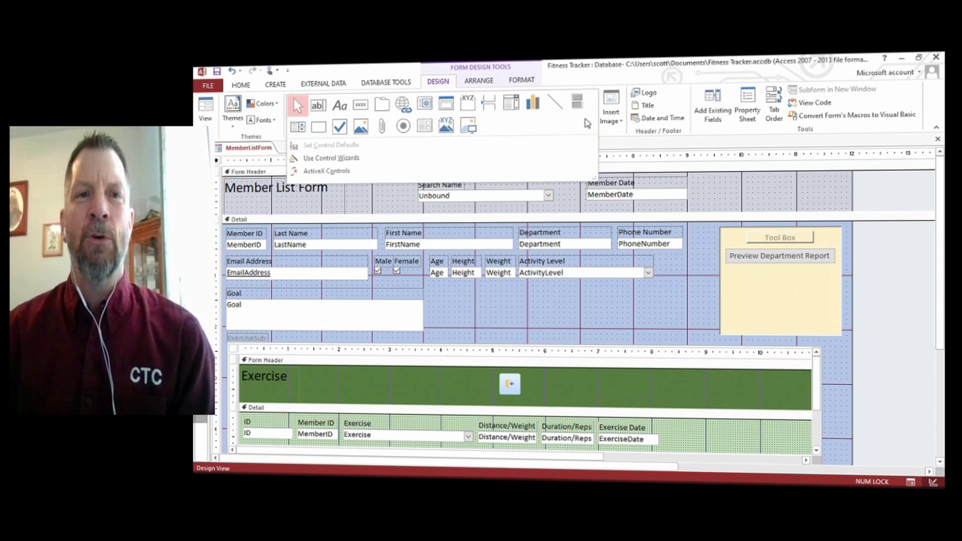
click(332, 158)
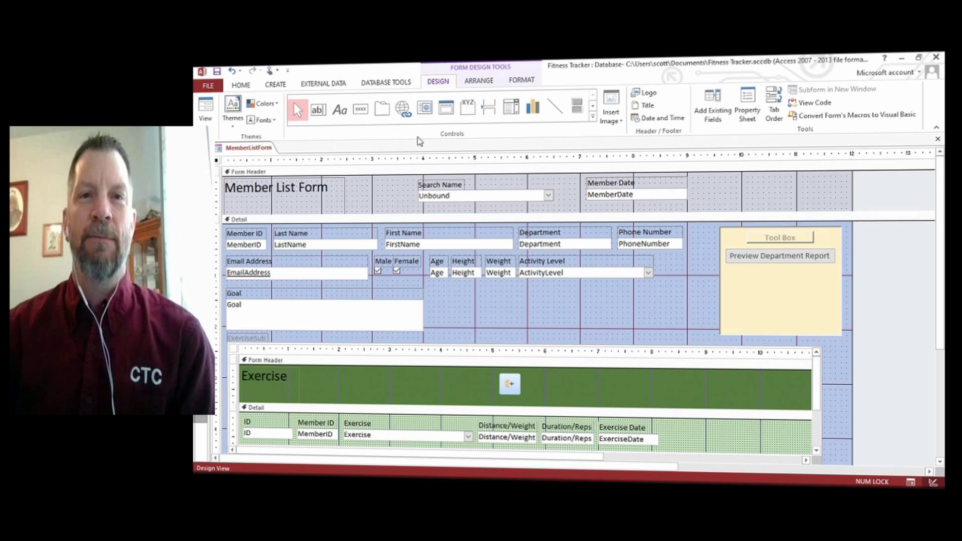
click(593, 116)
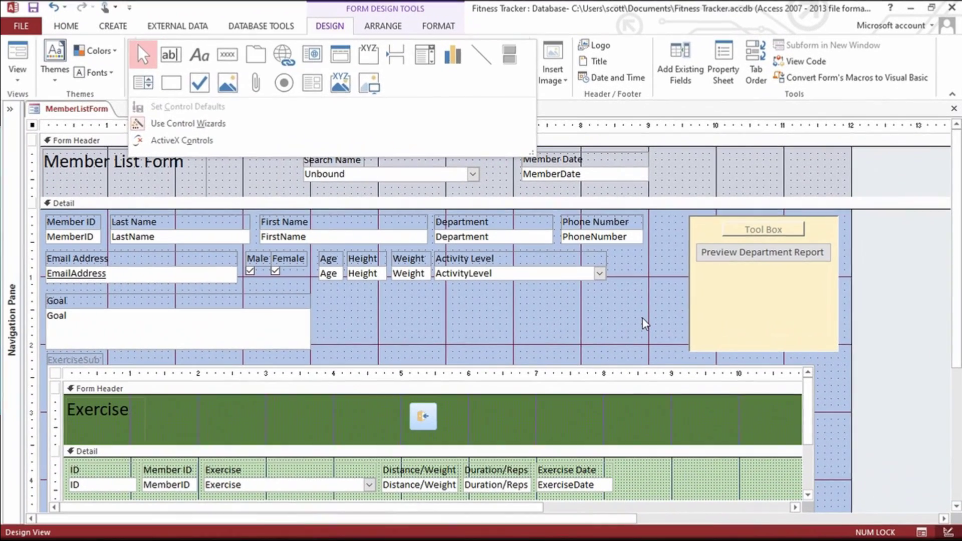
click(643, 323)
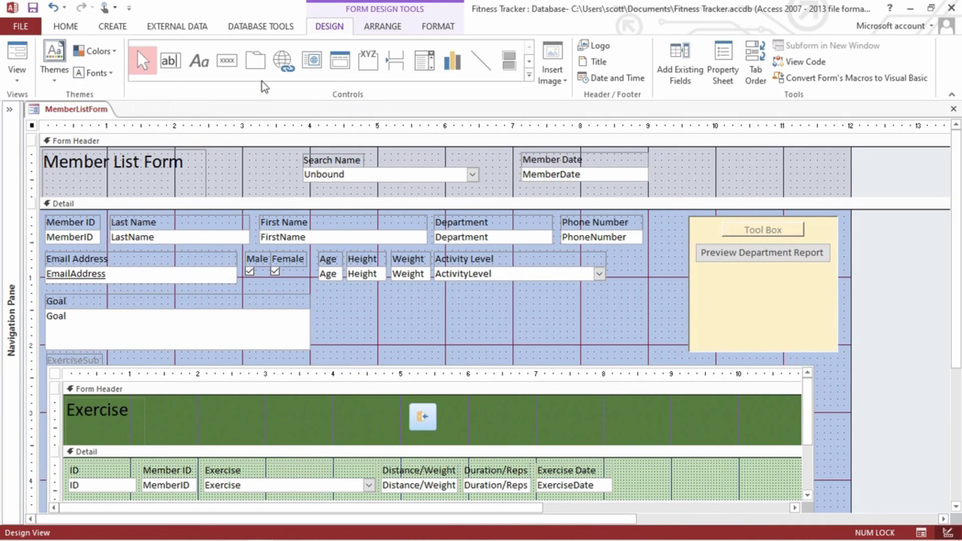
Try to place a command button in the Tool Box area with the Command Button Wizard, cancelling the wizard and deleting the button.
click(227, 60)
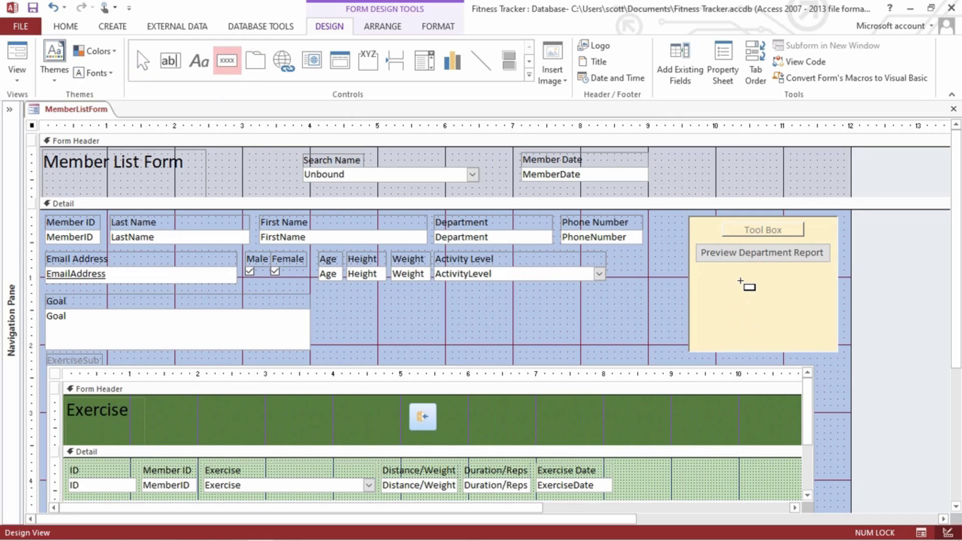
click(742, 276)
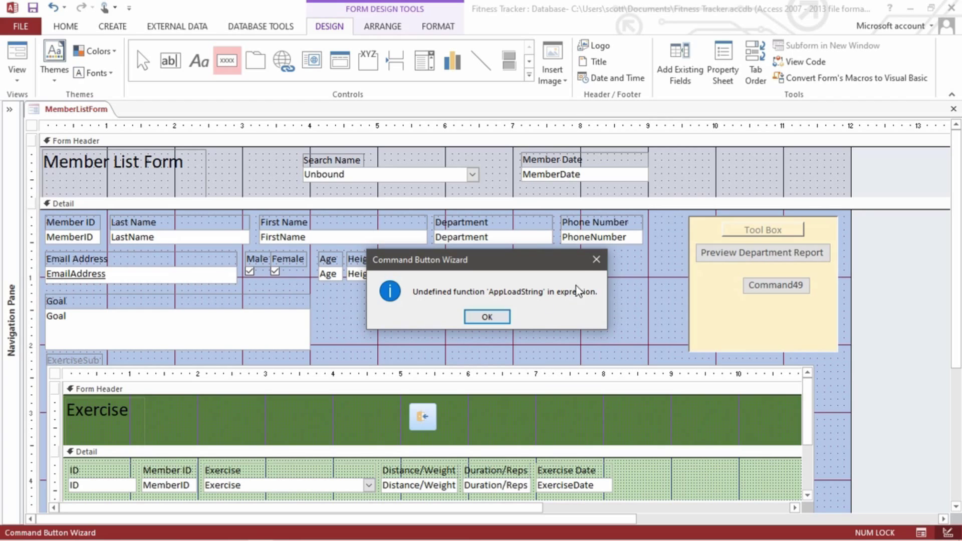
click(596, 259)
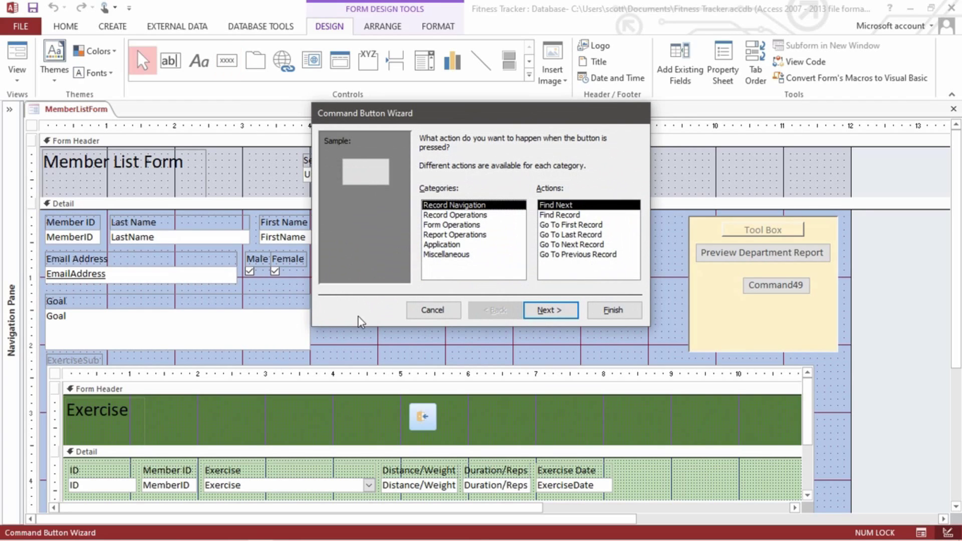
click(432, 310)
key(Delete)
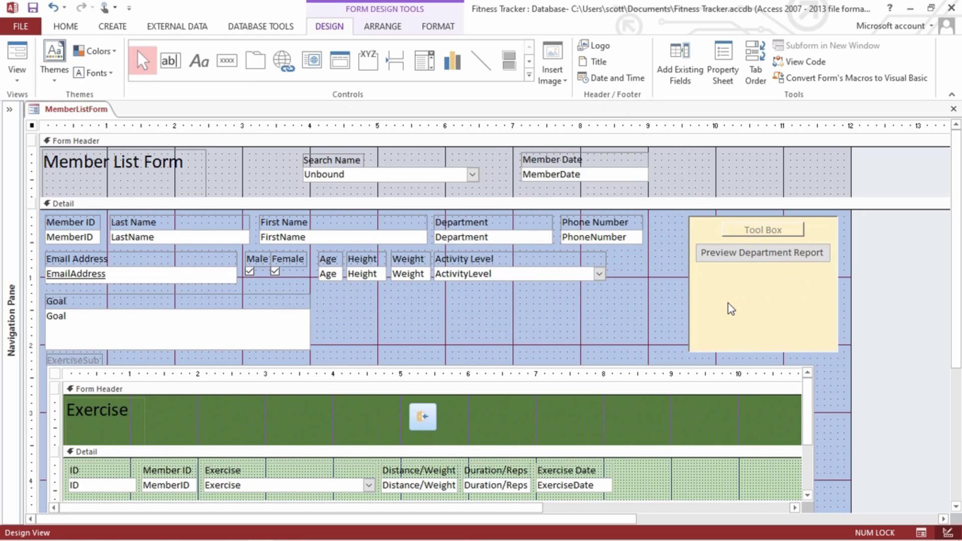
Turn off the Use Control Wizards option for form controls.
click(529, 75)
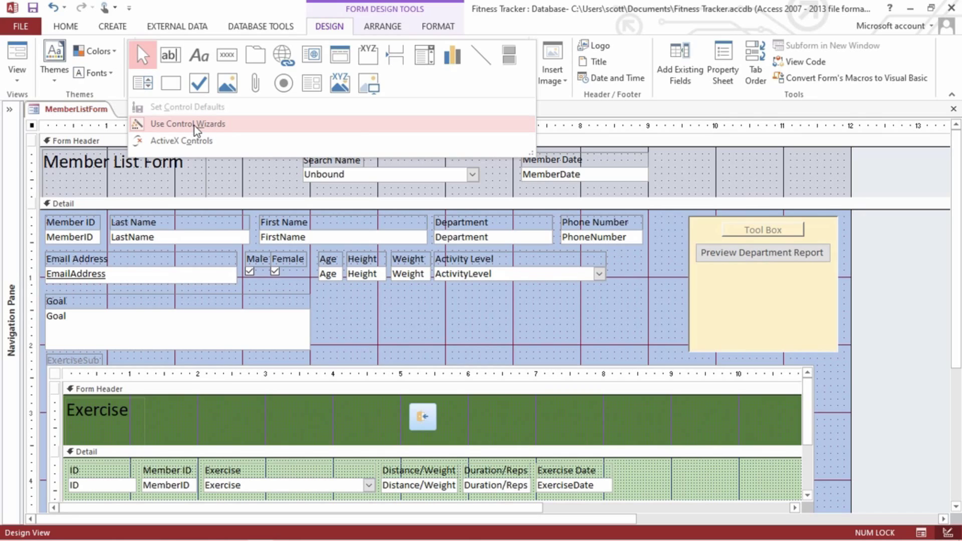
click(216, 124)
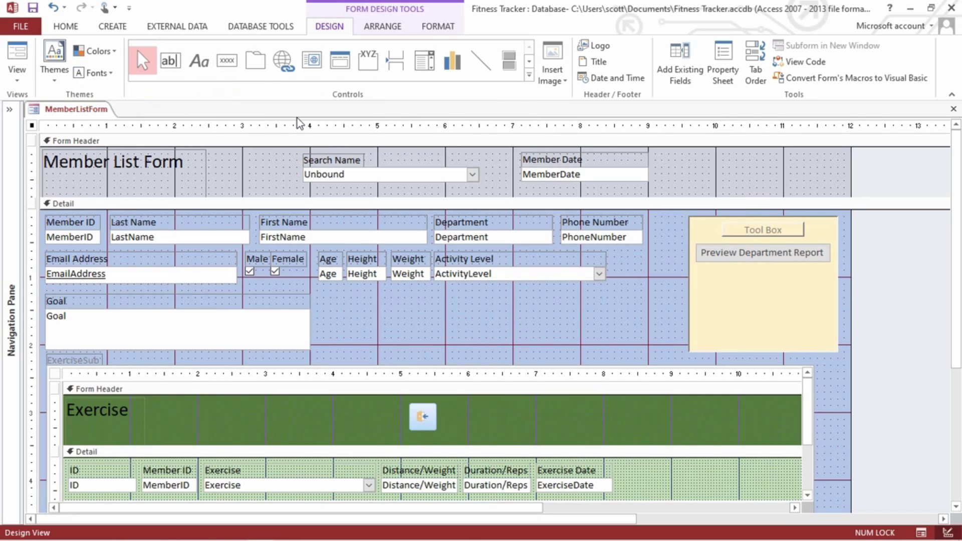
click(528, 75)
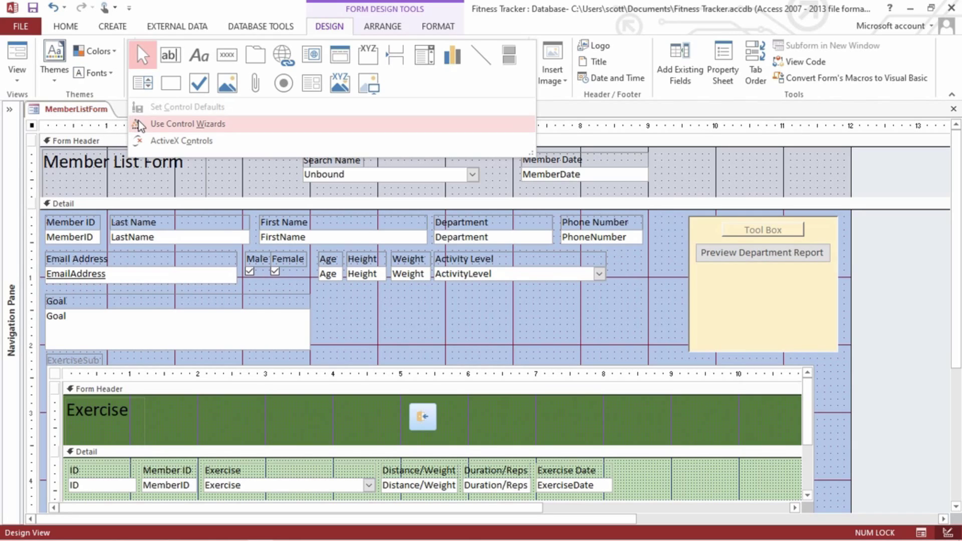
click(587, 118)
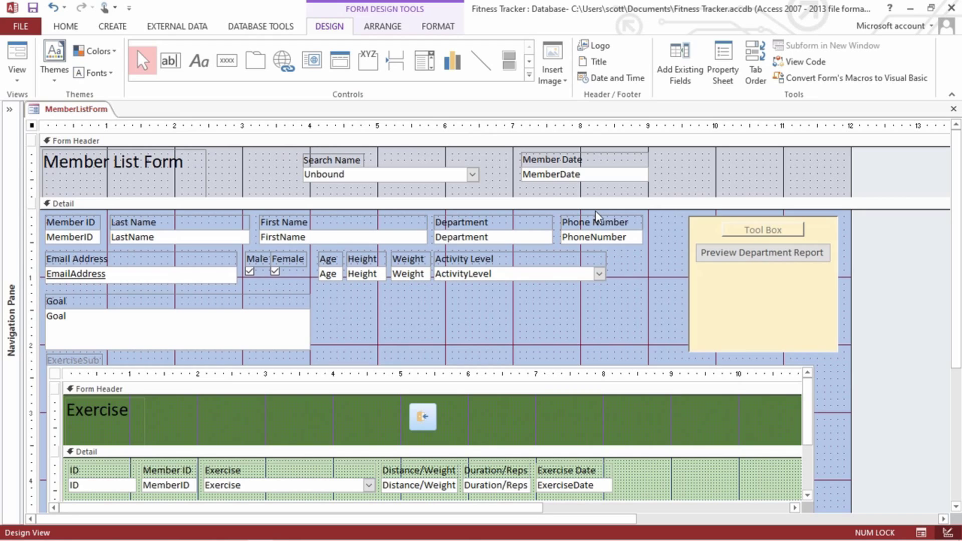
Draw a command button below Preview Department Report in the Tool Box area, as wide as that button.
click(227, 60)
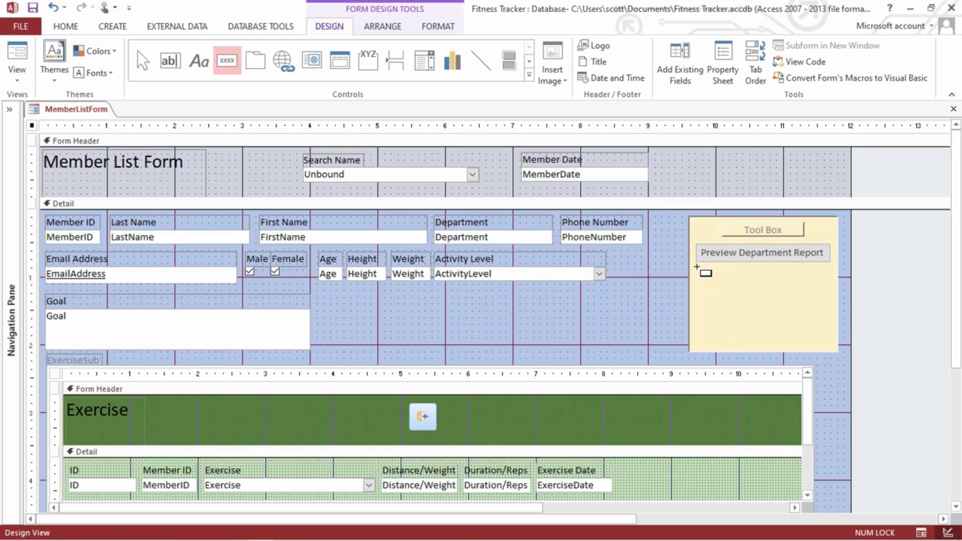
drag(695, 268, 830, 289)
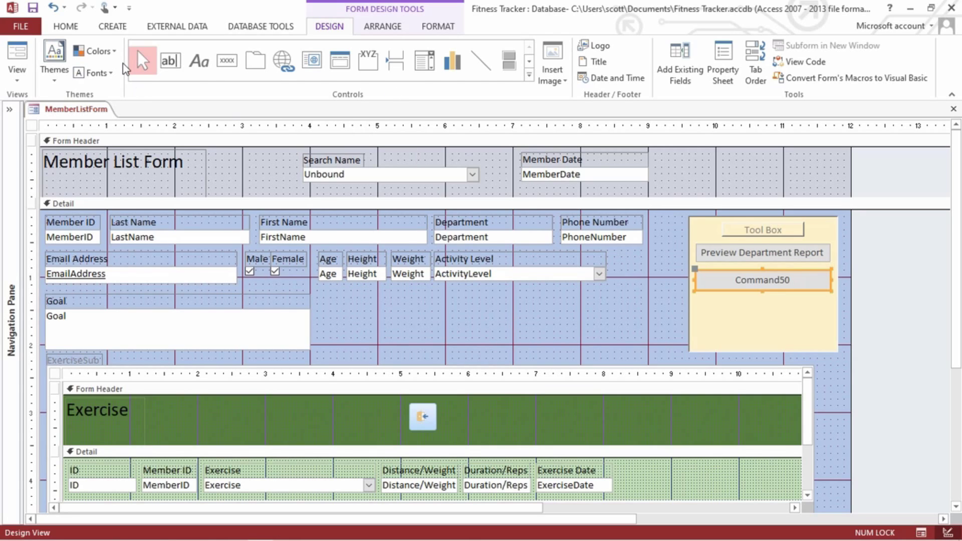
Start a new query with the Simple Query Wizard based on the MemberList table.
click(113, 27)
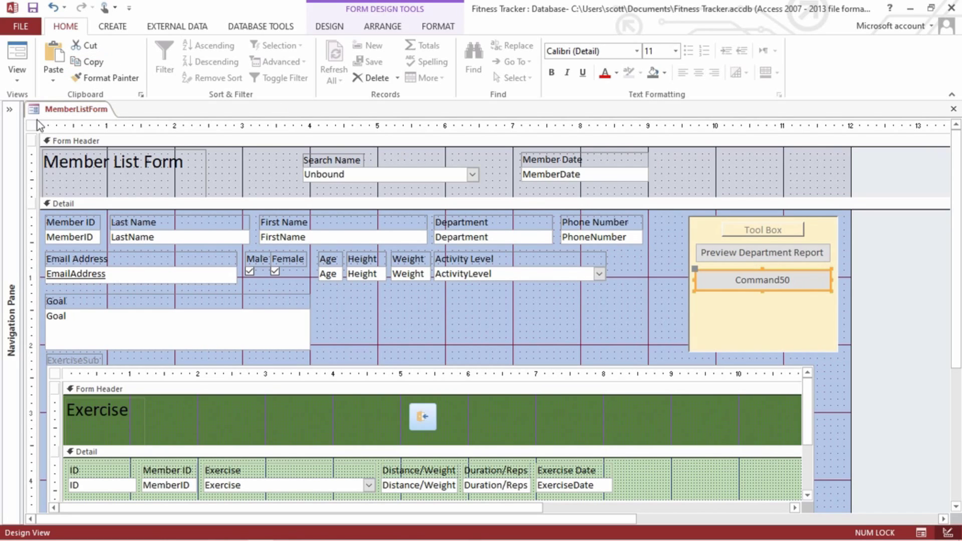
click(10, 111)
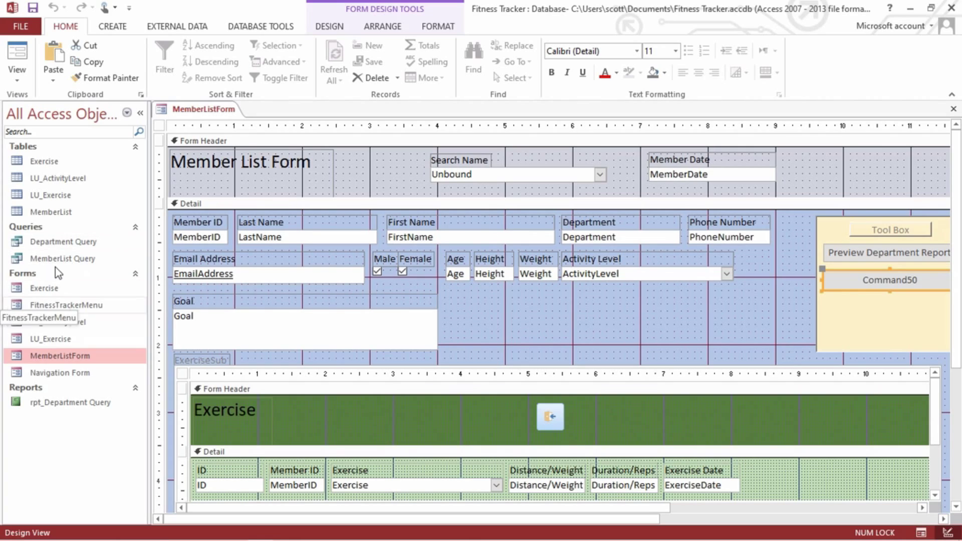
click(61, 210)
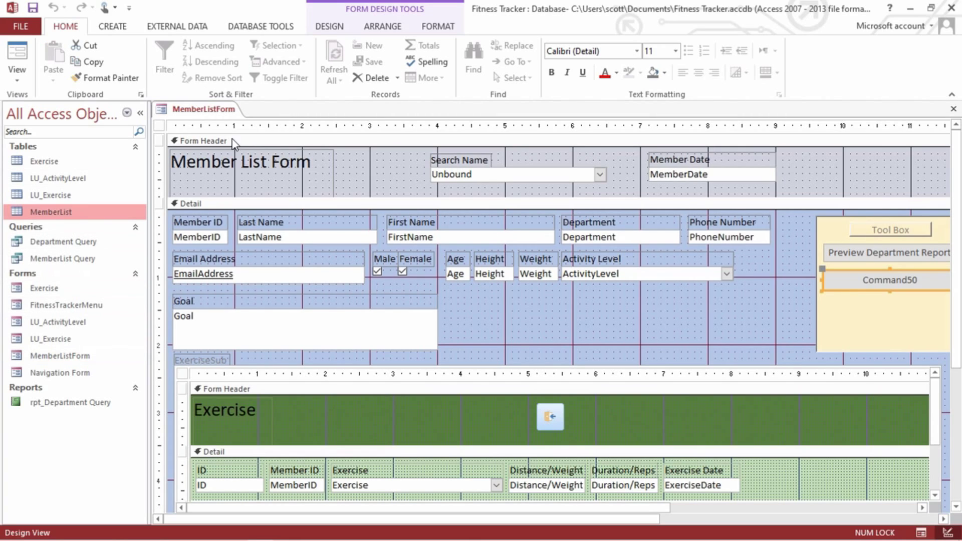
click(112, 26)
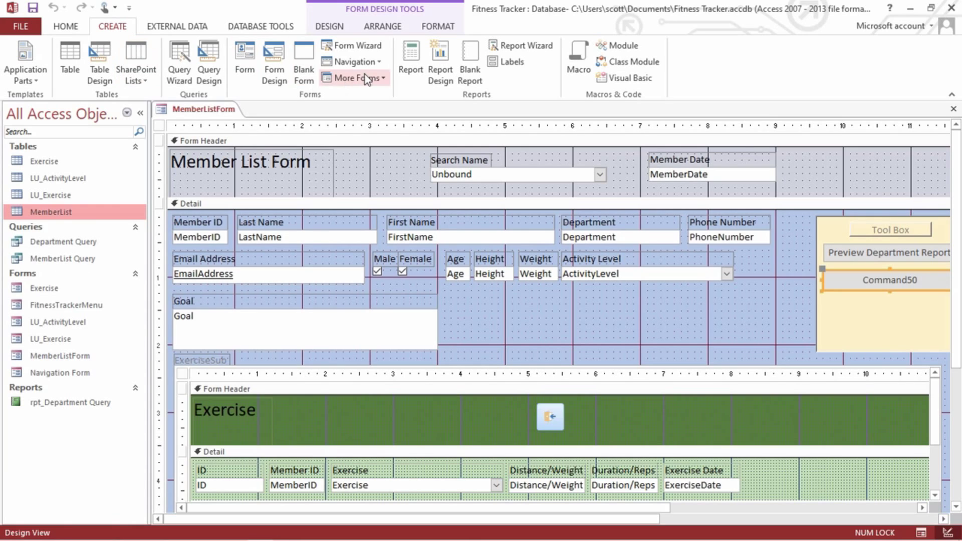
click(183, 59)
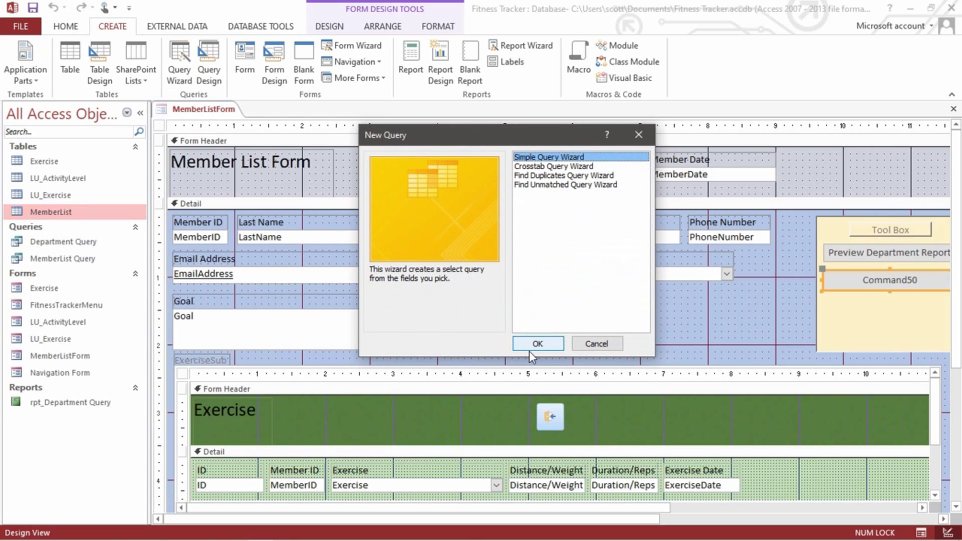
click(530, 345)
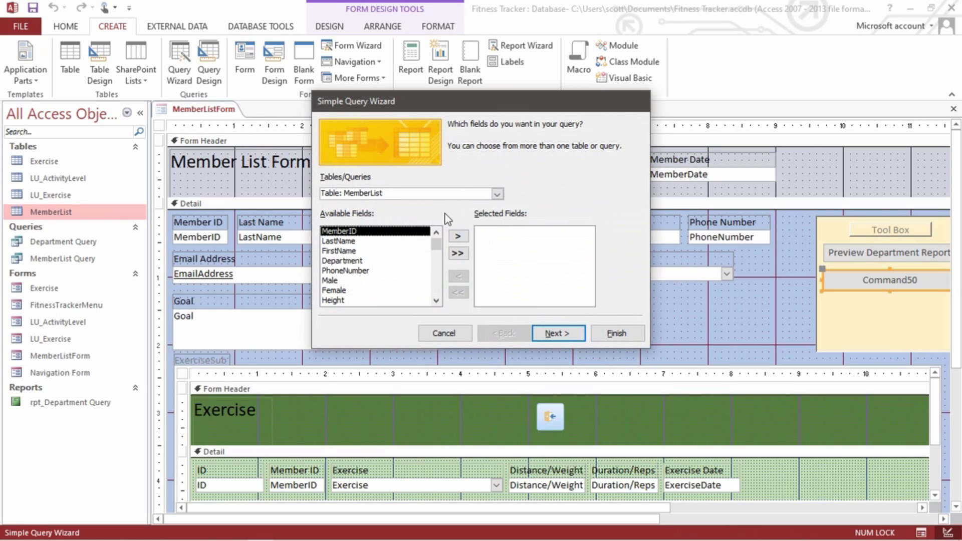
Add the MemberID, LastName, FirstName, Male, Female and Goal fields of the MemberList table to the query.
click(456, 236)
click(457, 236)
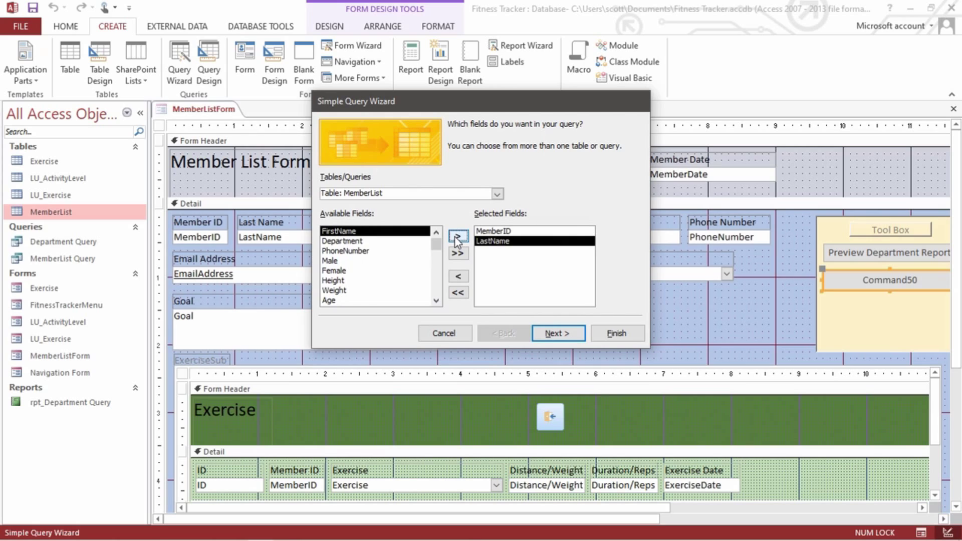
click(456, 236)
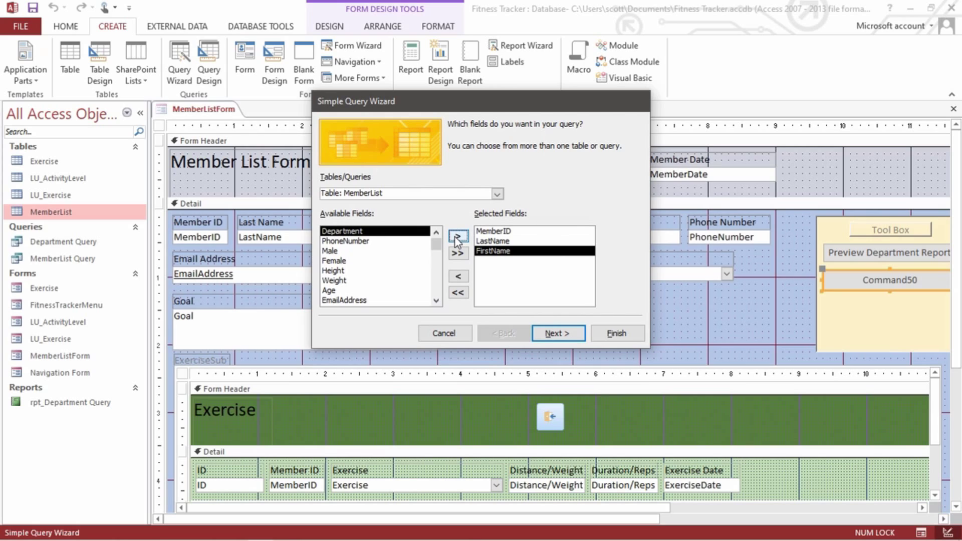
click(349, 251)
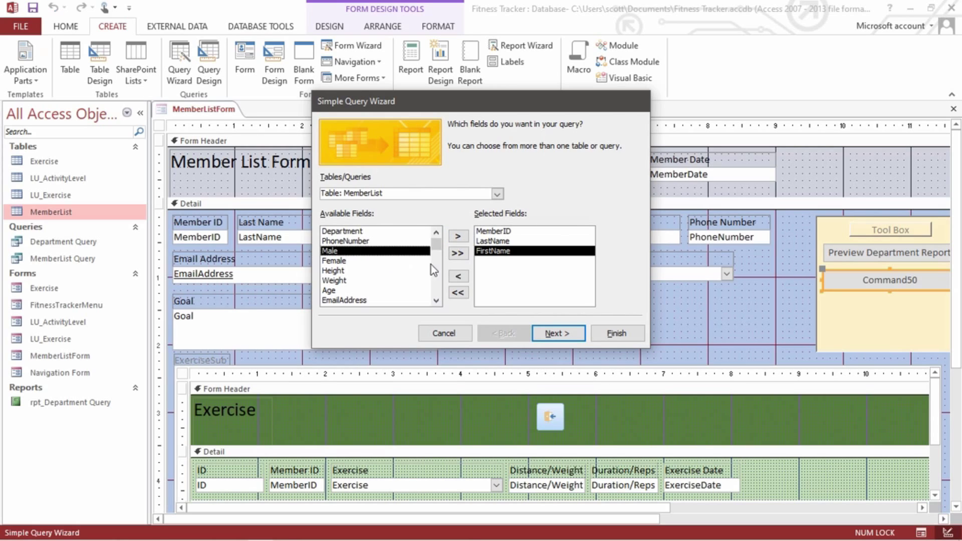
click(459, 238)
click(458, 238)
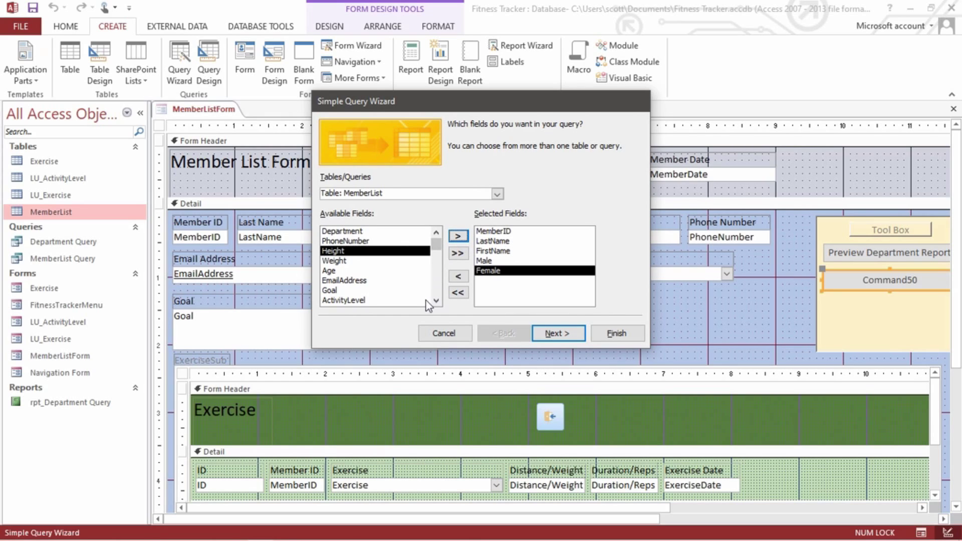
click(355, 290)
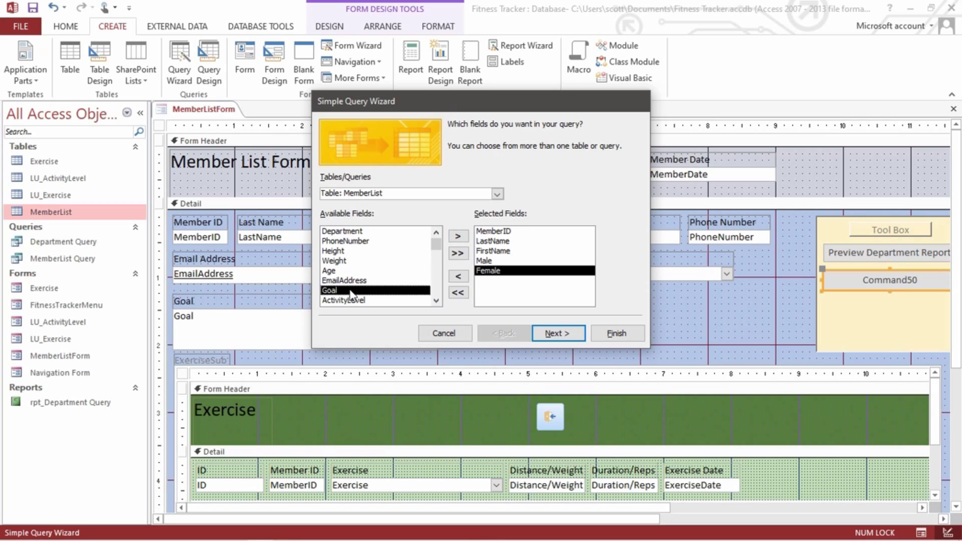
click(457, 236)
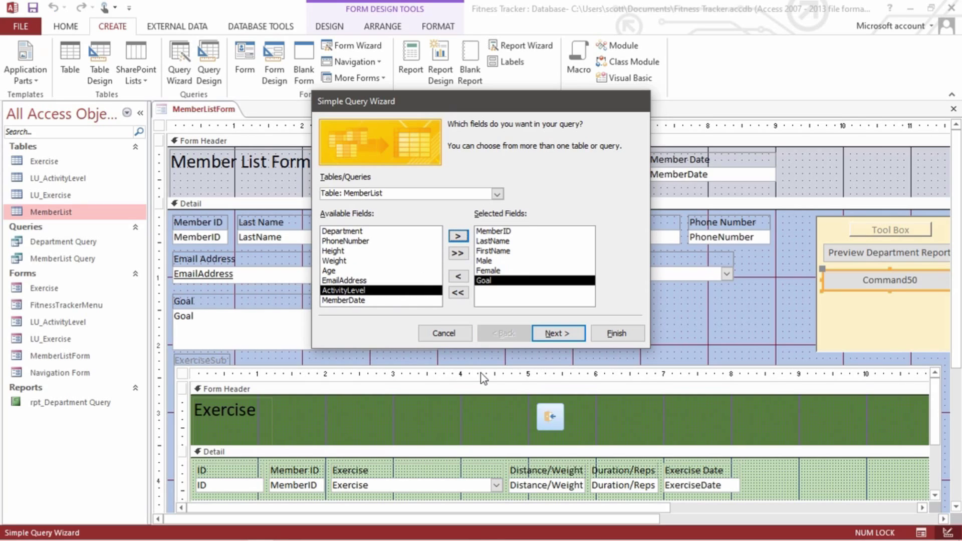
Finish the wizard as a detail query titled MemberList Query1, choosing to modify the query design.
click(552, 333)
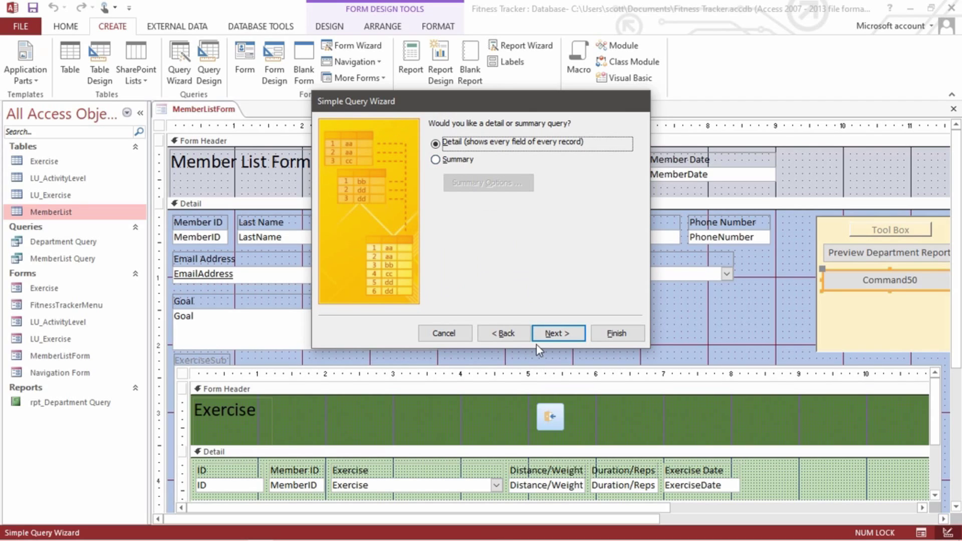
click(554, 334)
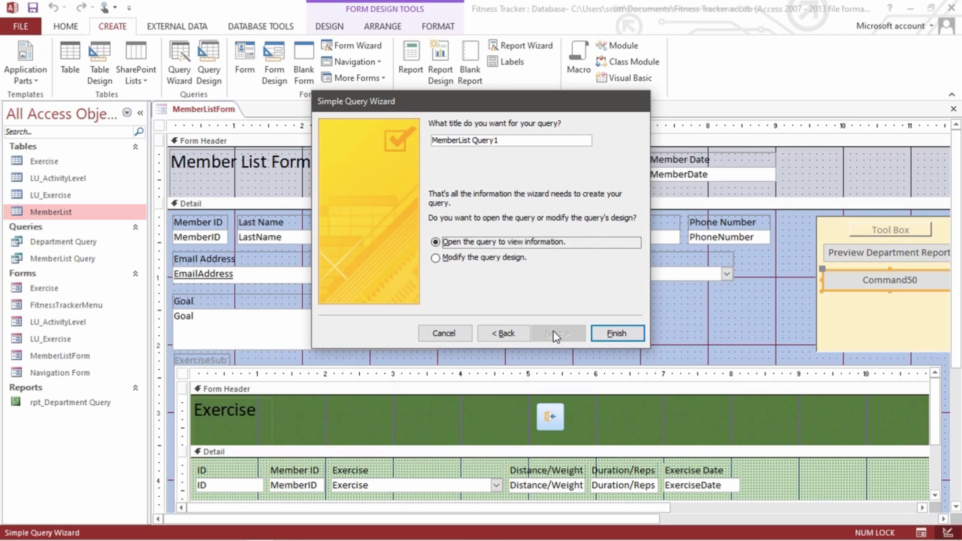
click(435, 258)
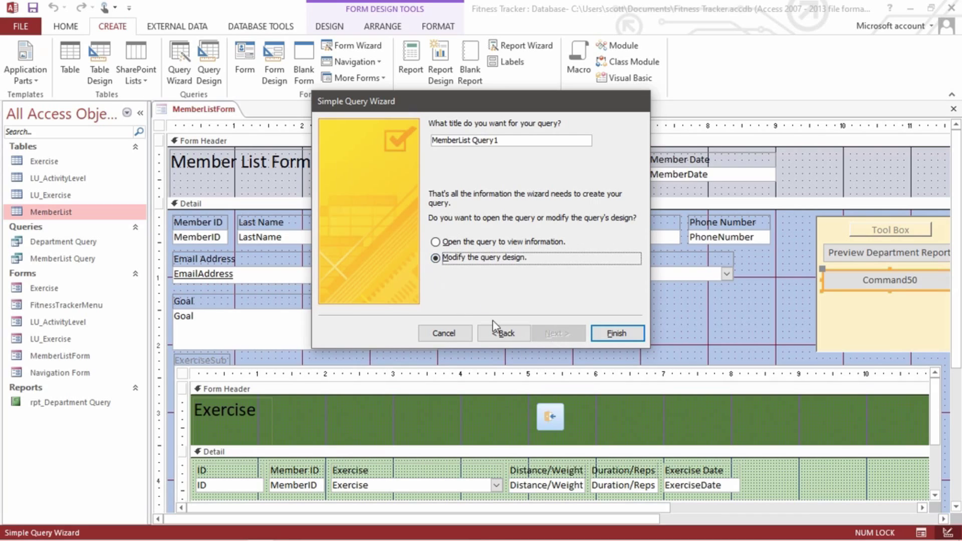
click(613, 334)
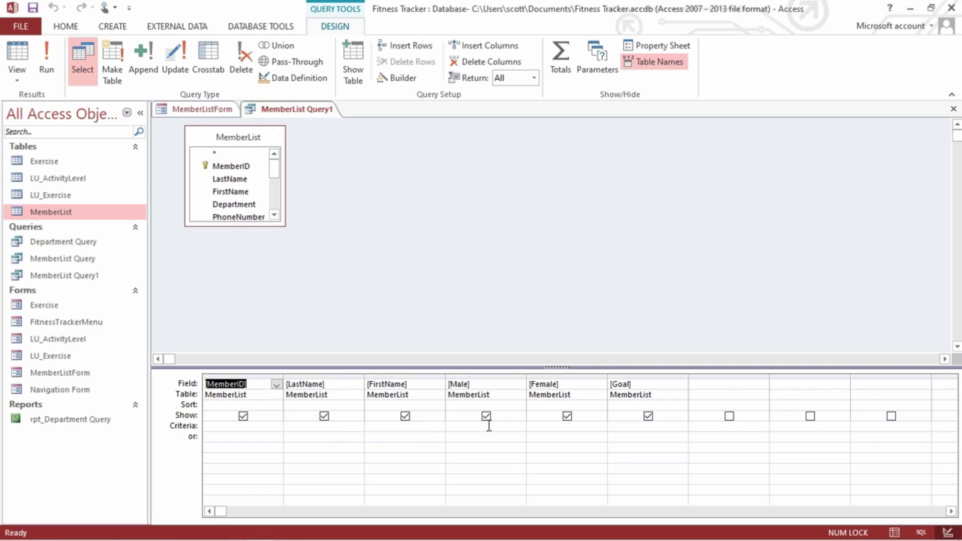
Set the criterion of the Male field to =True and run the query.
click(468, 426)
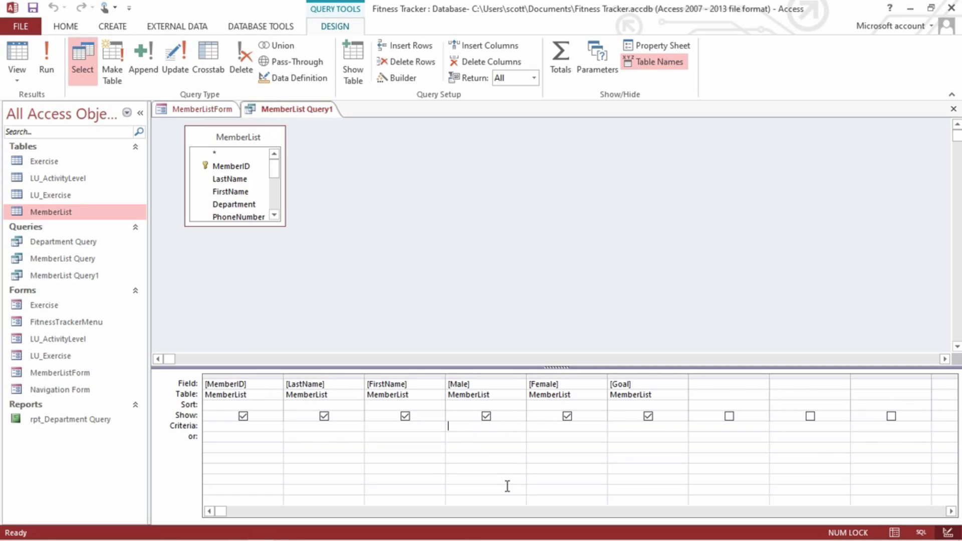
text(=True)
click(54, 65)
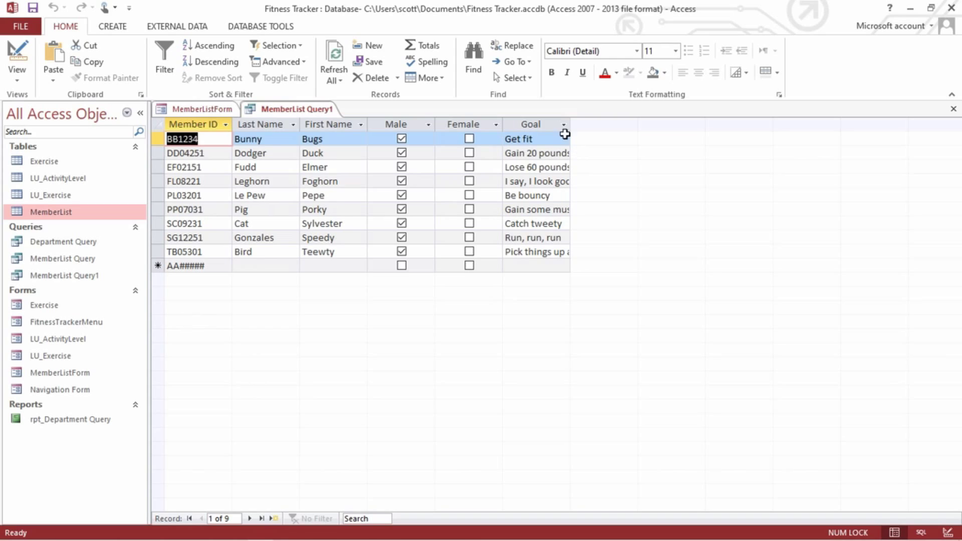
Return MemberList Query1 to Design View, save it and close it.
right_click(300, 110)
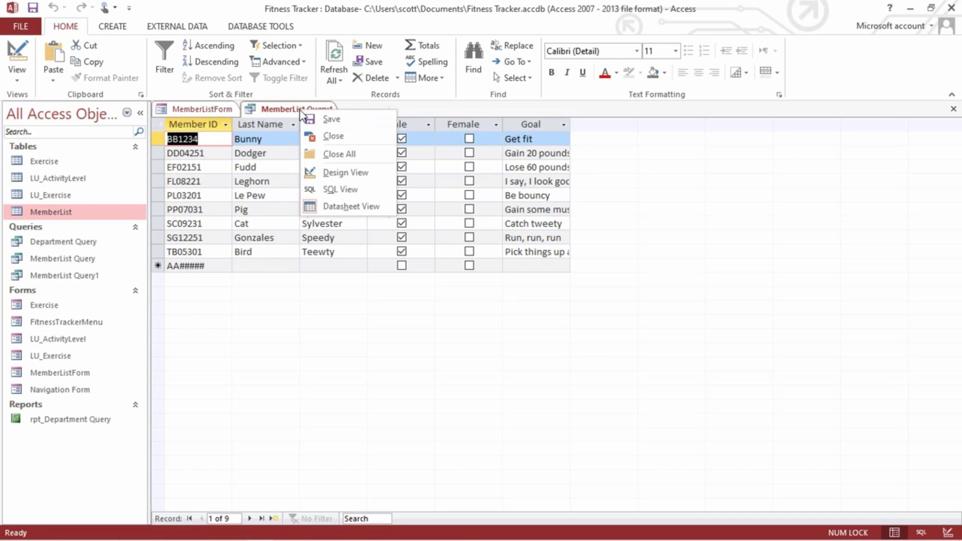
click(326, 178)
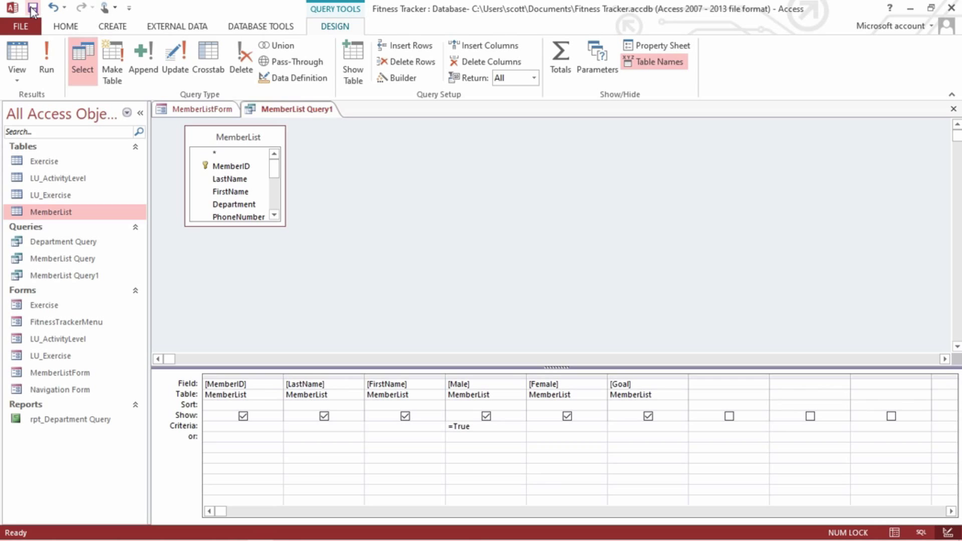
click(948, 114)
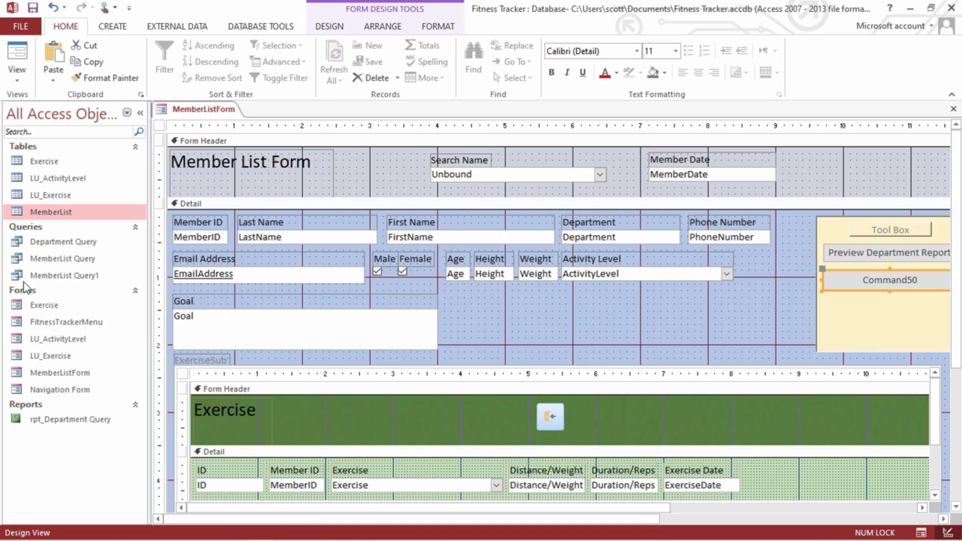
Rename MemberList Query1 as Male Goal Query.
right_click(70, 276)
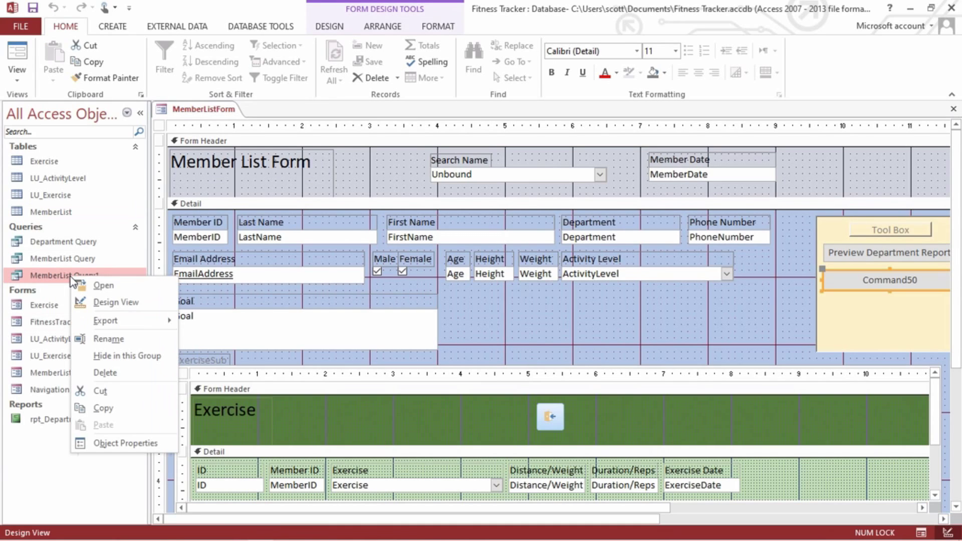
click(104, 336)
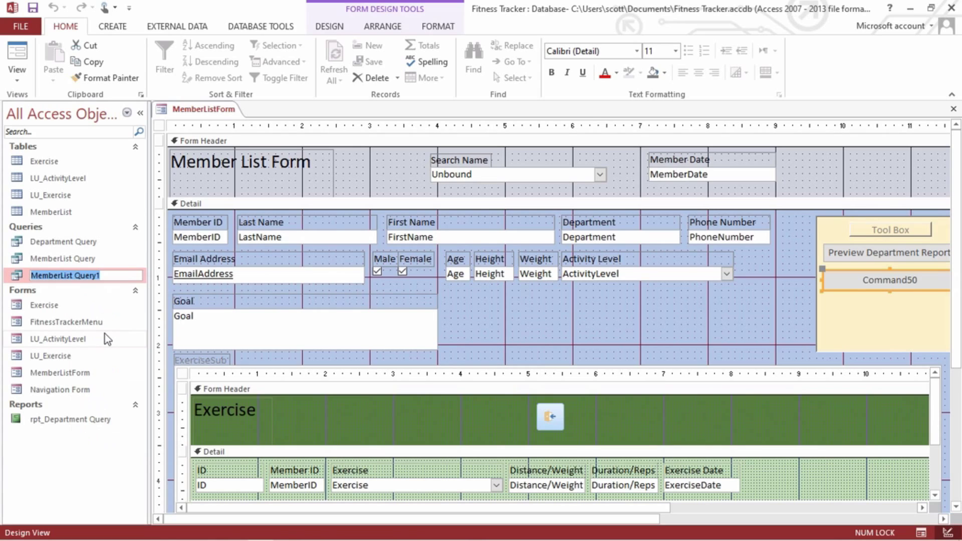
text(Male Goal Query)
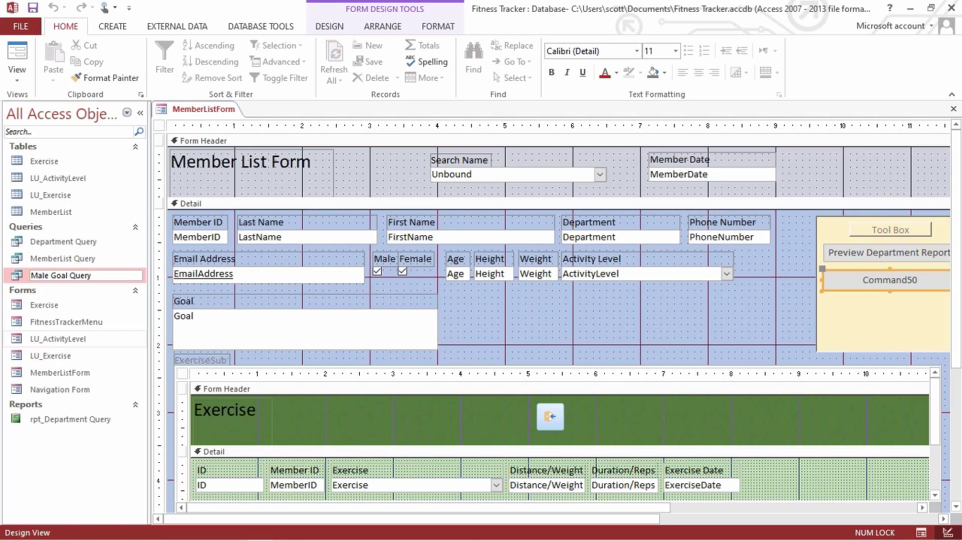
key(Return)
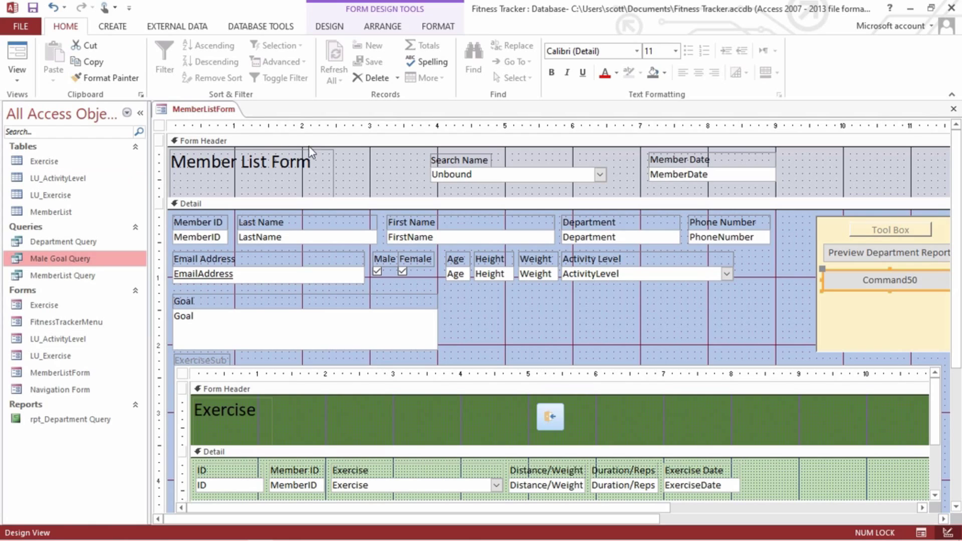
click(113, 26)
click(180, 53)
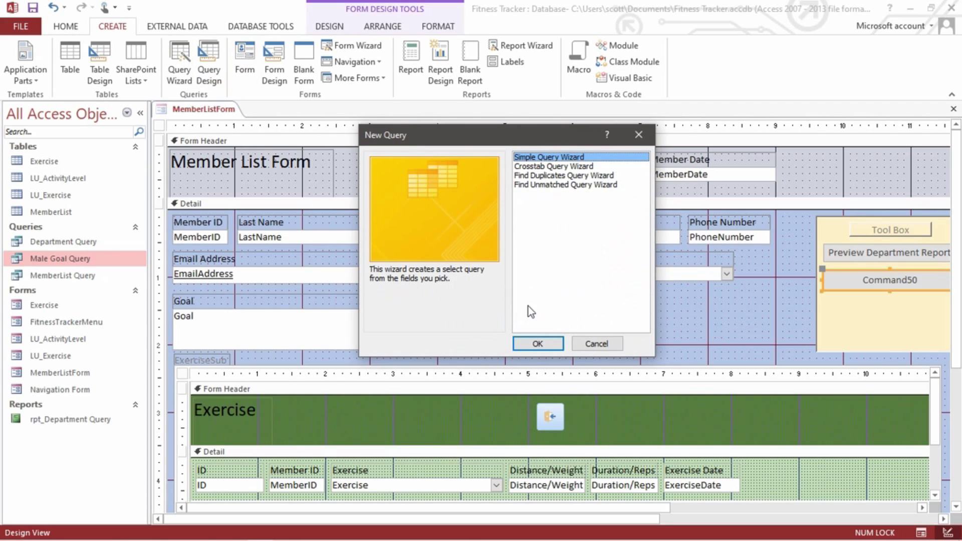
click(594, 343)
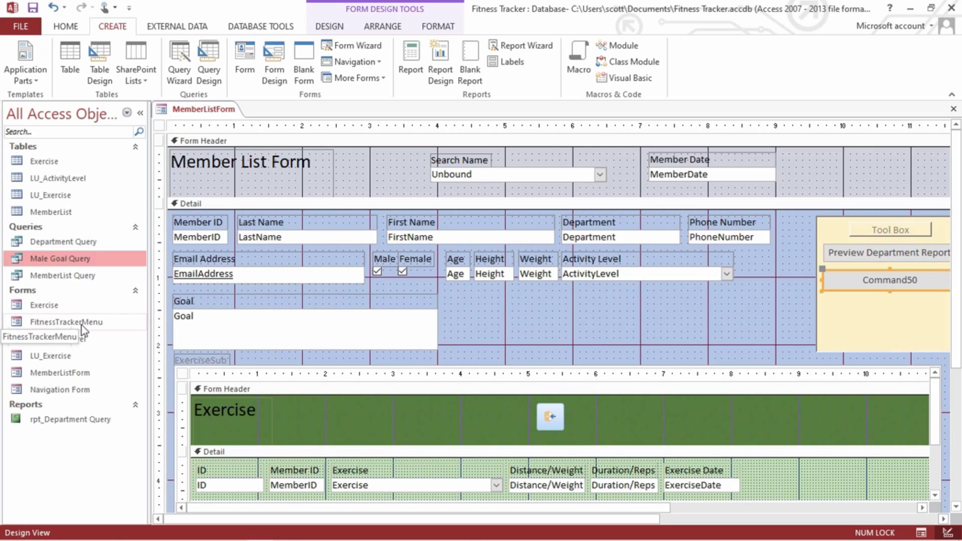
Duplicate Male Goal Query by copying and pasting it under the name Female Goal Query.
click(123, 262)
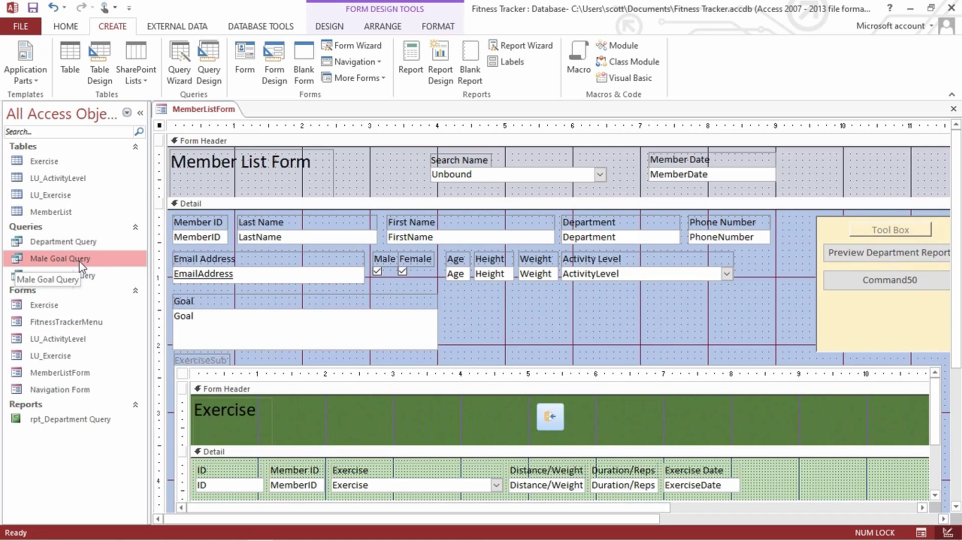
right_click(82, 264)
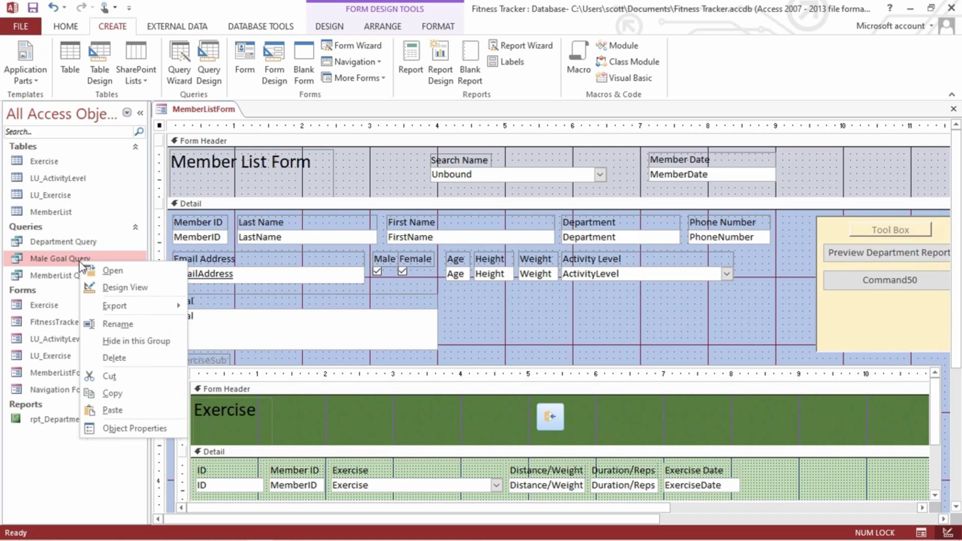
click(107, 393)
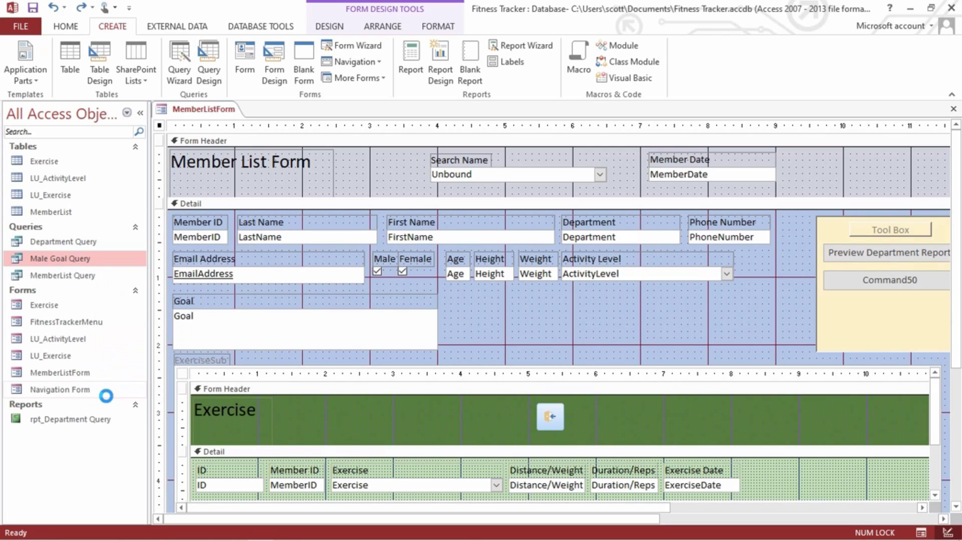
right_click(99, 263)
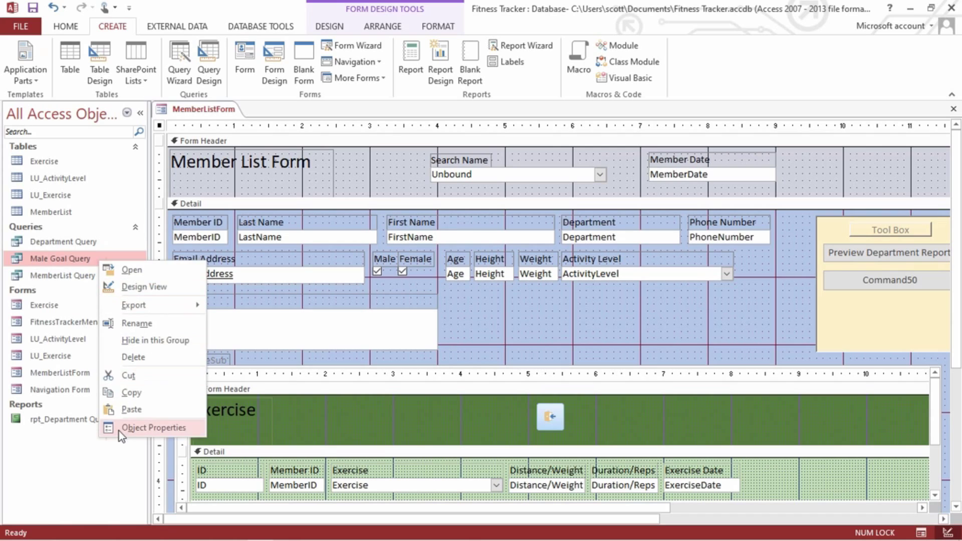
click(131, 408)
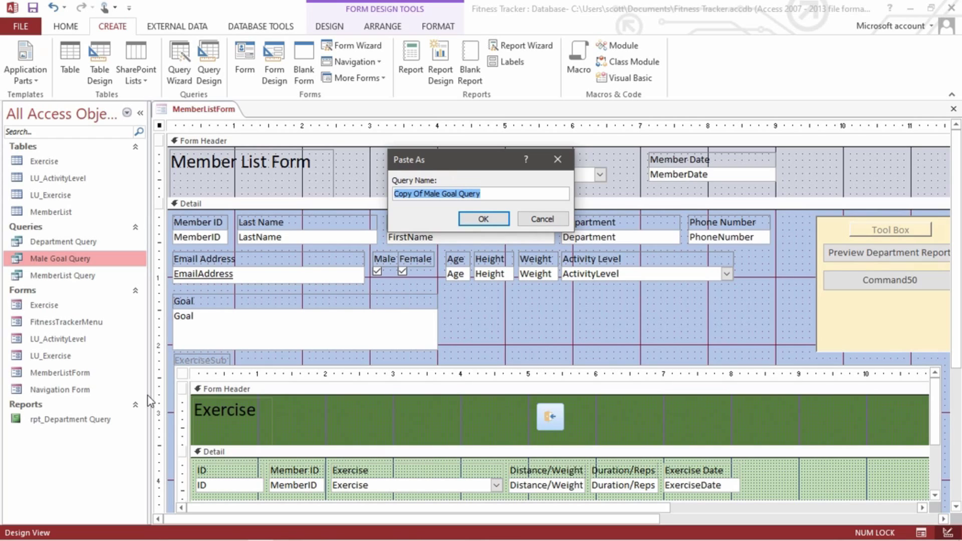
key(Home)
key(Delete)
key(Delete)
key(Delete)
key(Delete)
key(Delete)
key(Delete)
key(Delete)
key(Delete)
key(Delete)
key(Delete)
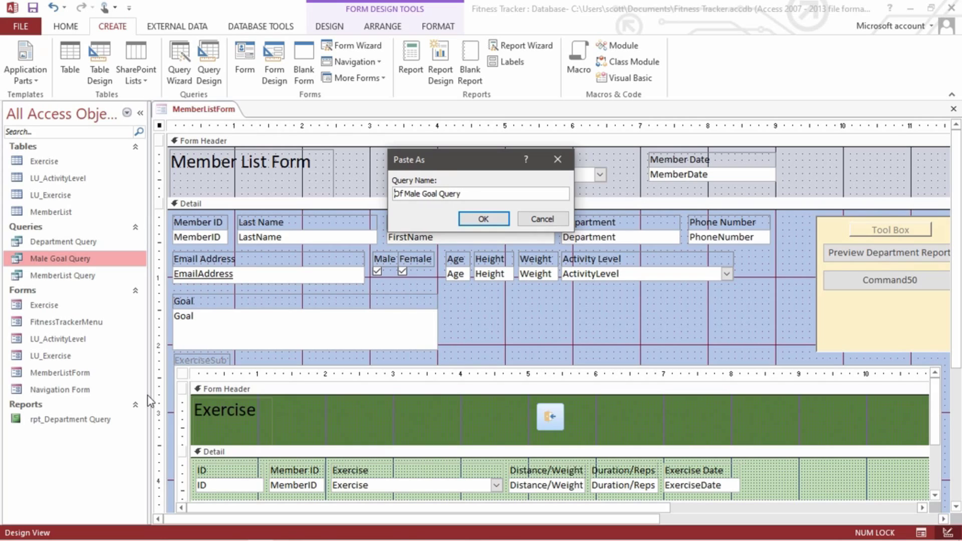
text(Fem)
click(478, 219)
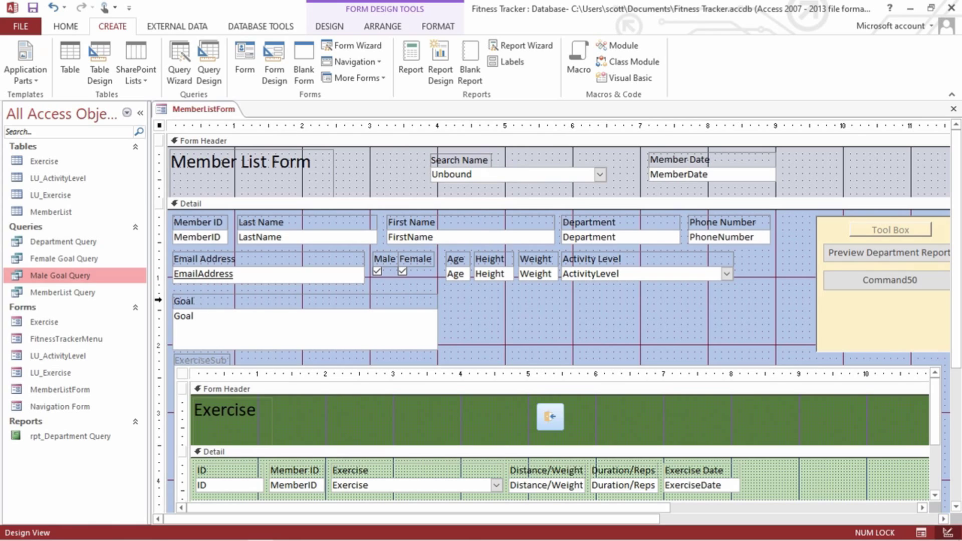
In the design of Female Goal Query, clear the Male criterion and set the Female criterion to =True.
right_click(48, 259)
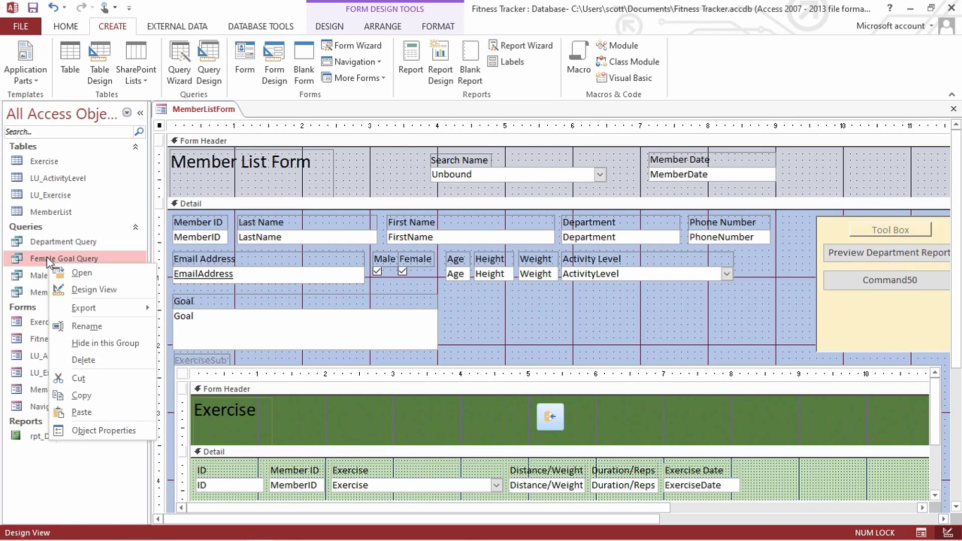
click(90, 290)
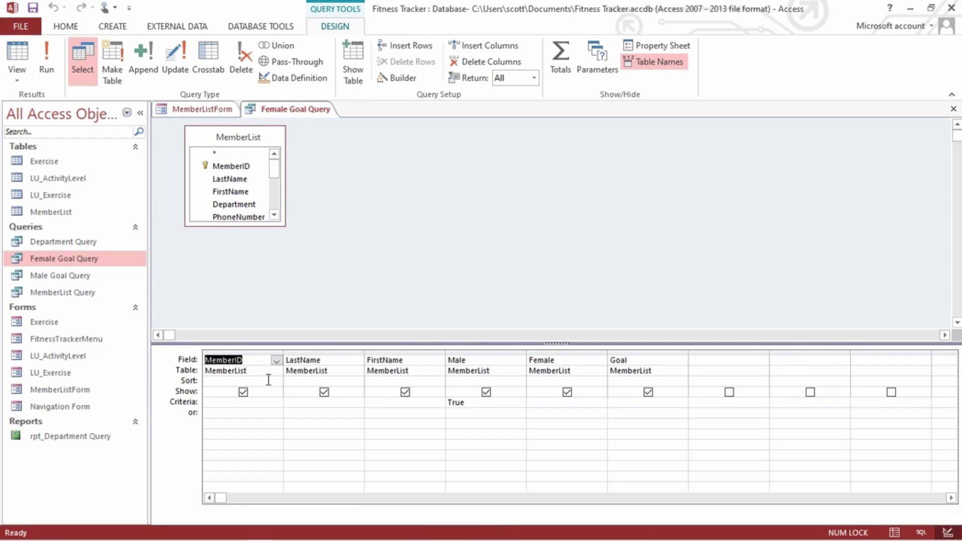
double_click(473, 403)
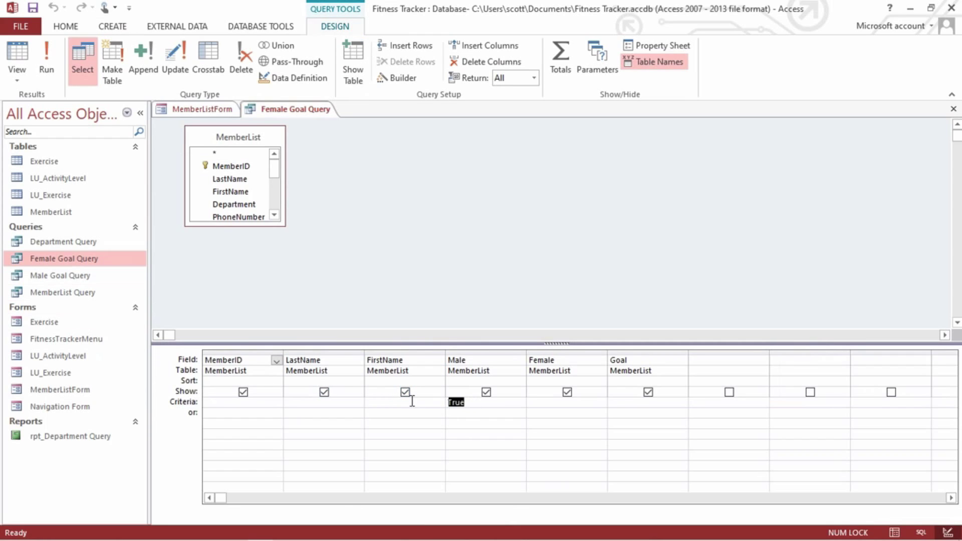
key(Delete)
click(541, 403)
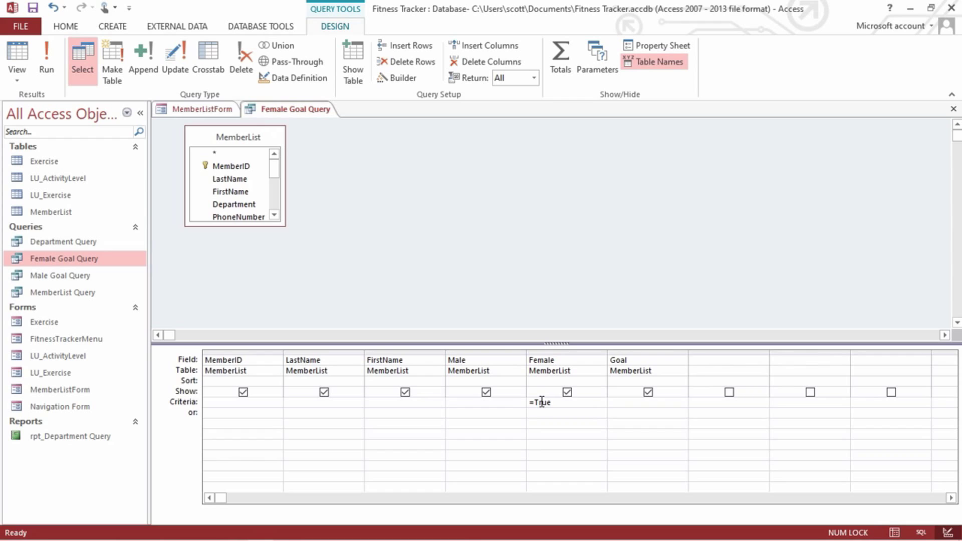
key(Tab)
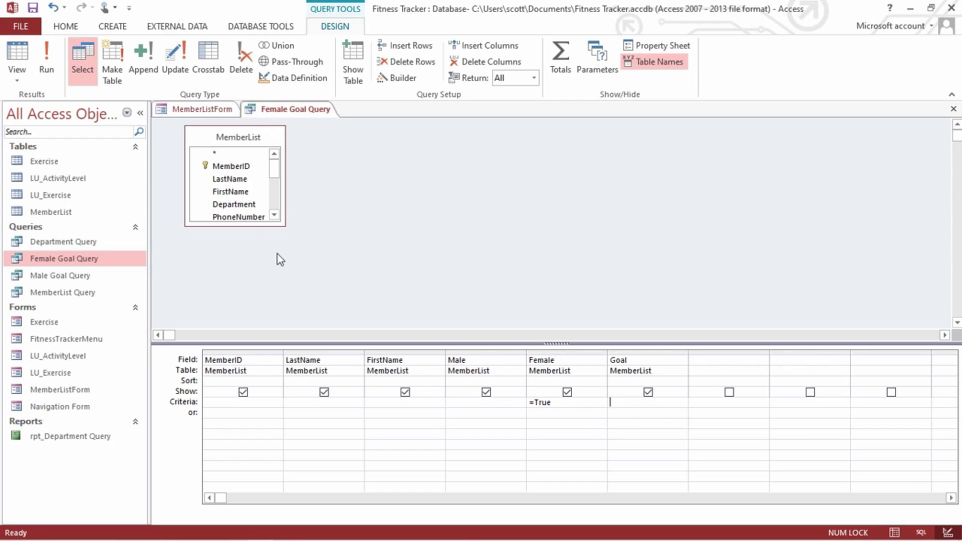
Run Female Goal Query to check its records, return it to Design View, save and close it, keeping MemberListForm open.
click(46, 59)
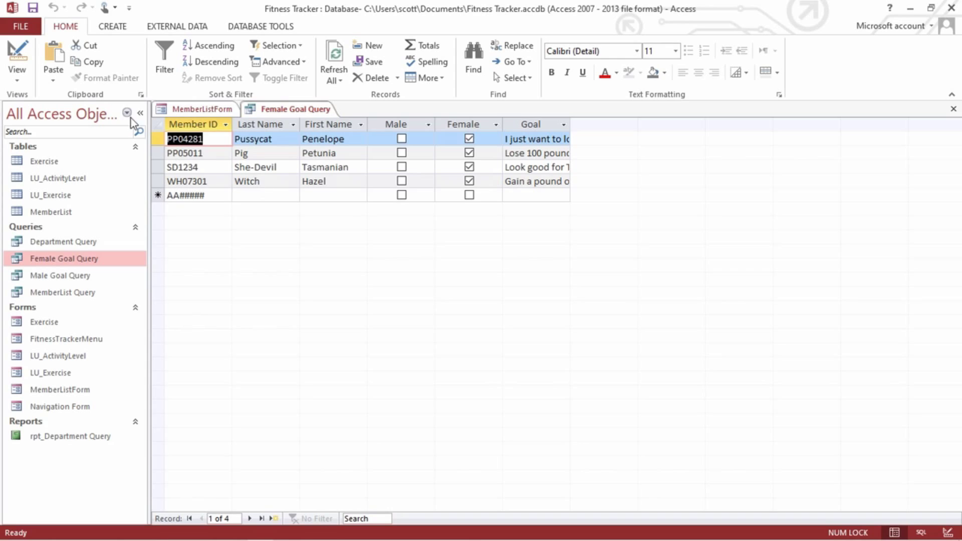
right_click(279, 111)
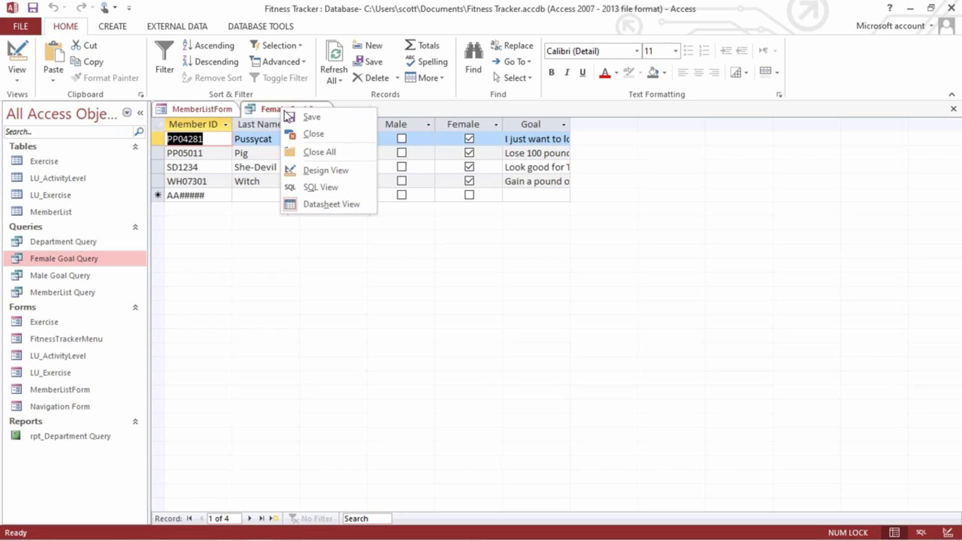
click(306, 170)
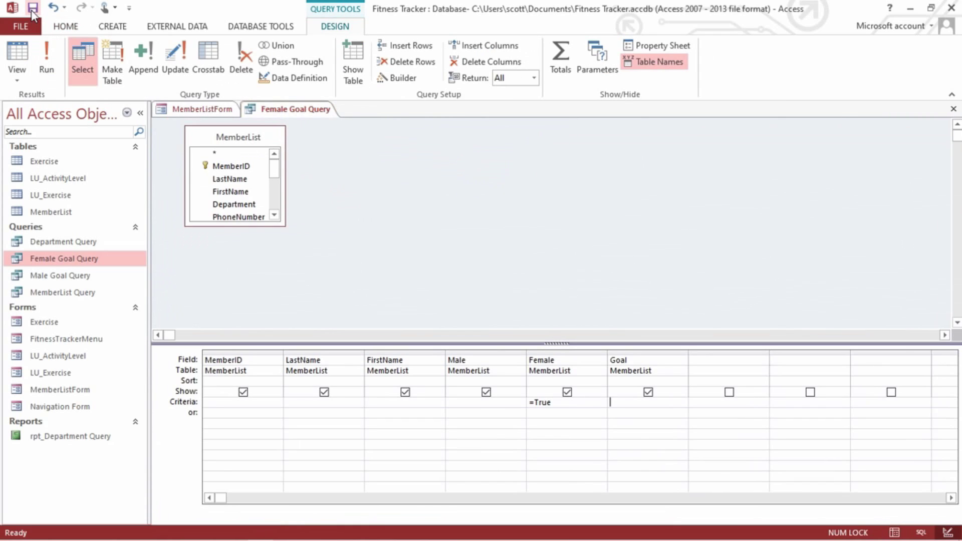
click(953, 109)
click(953, 108)
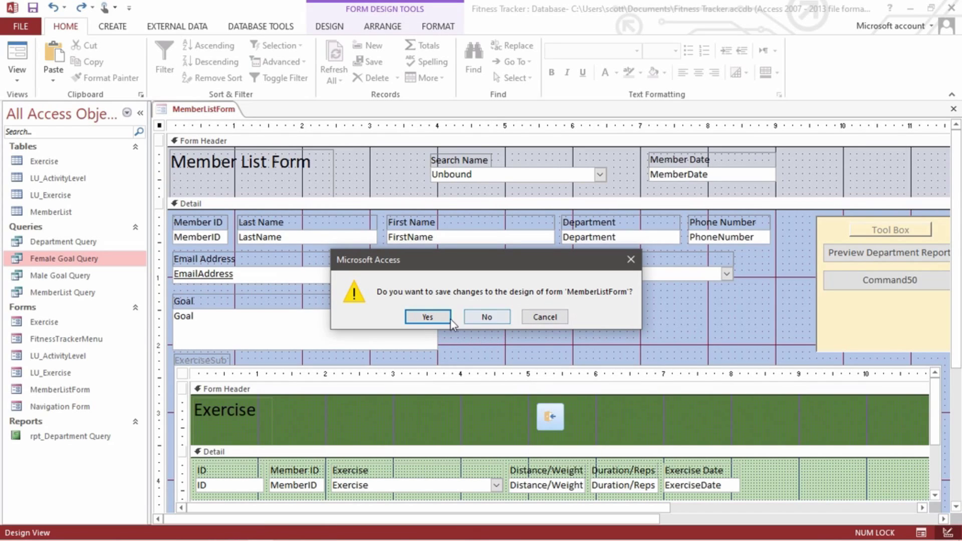
click(535, 320)
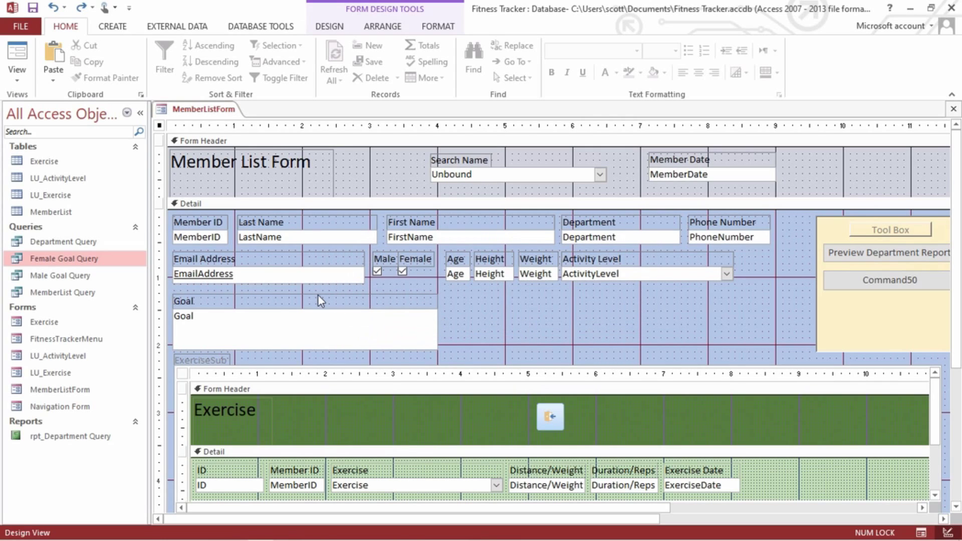
Create a report from Female Goal Query and save it as rpt_Female Goal Query.
click(61, 260)
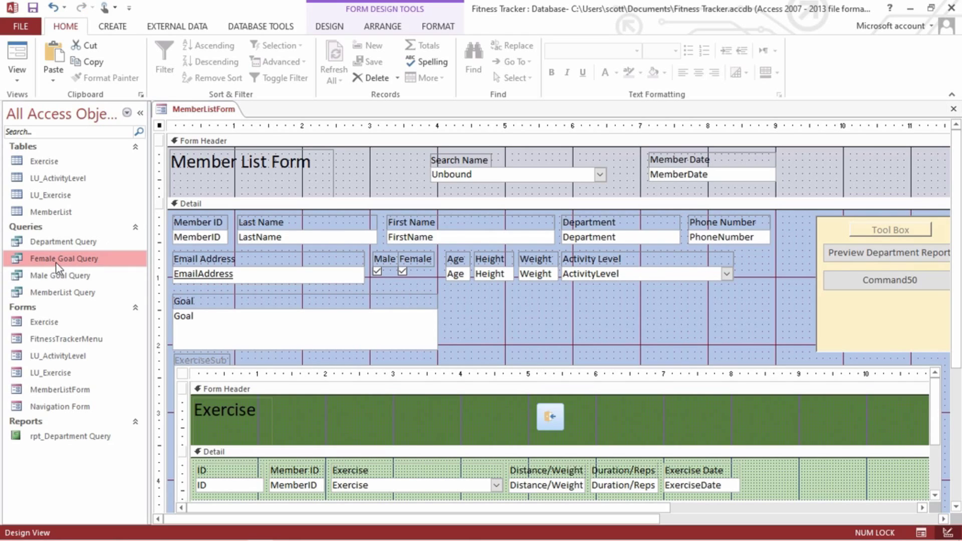
click(113, 29)
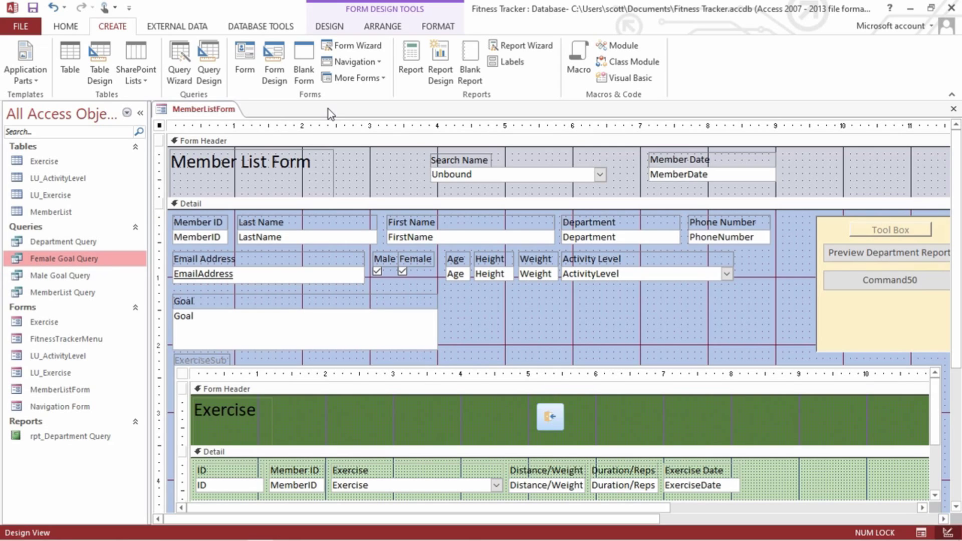
click(411, 59)
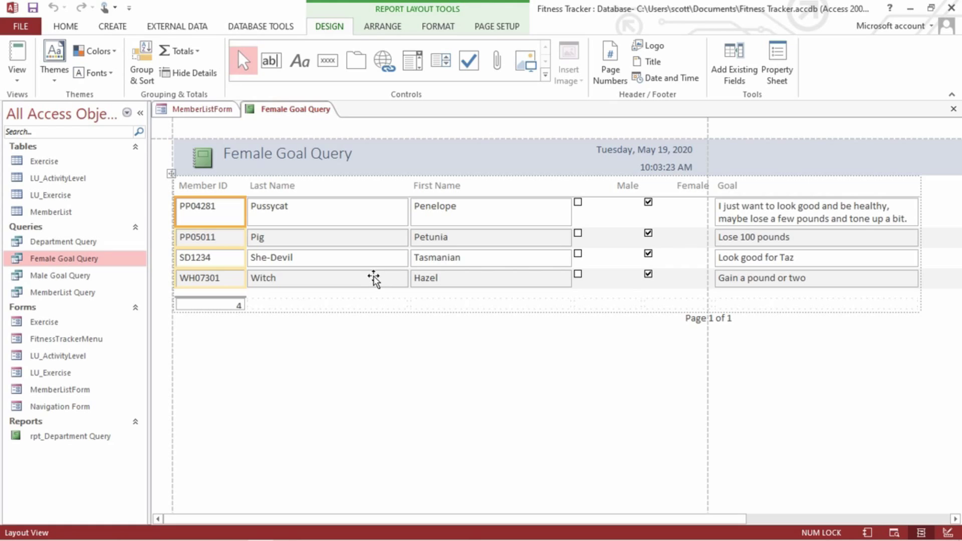
click(34, 10)
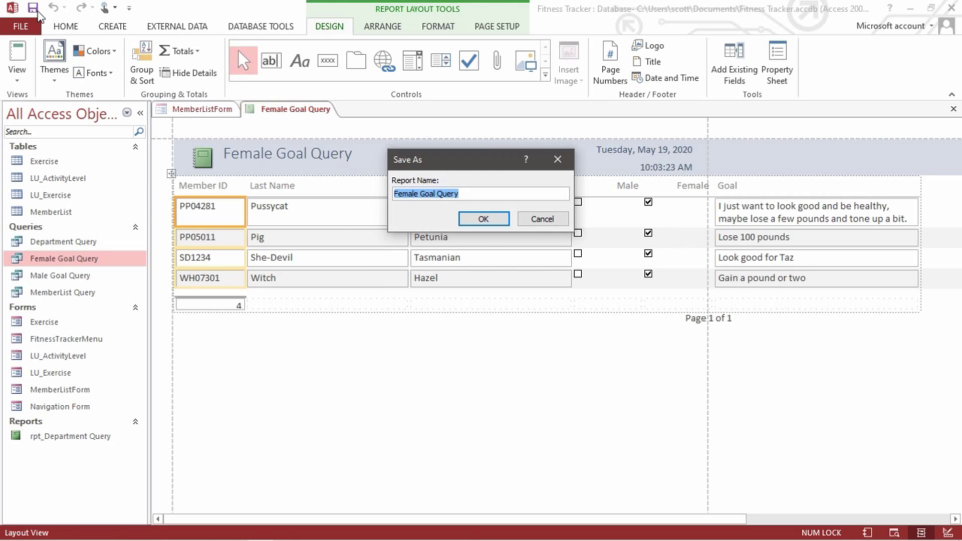
key(Home)
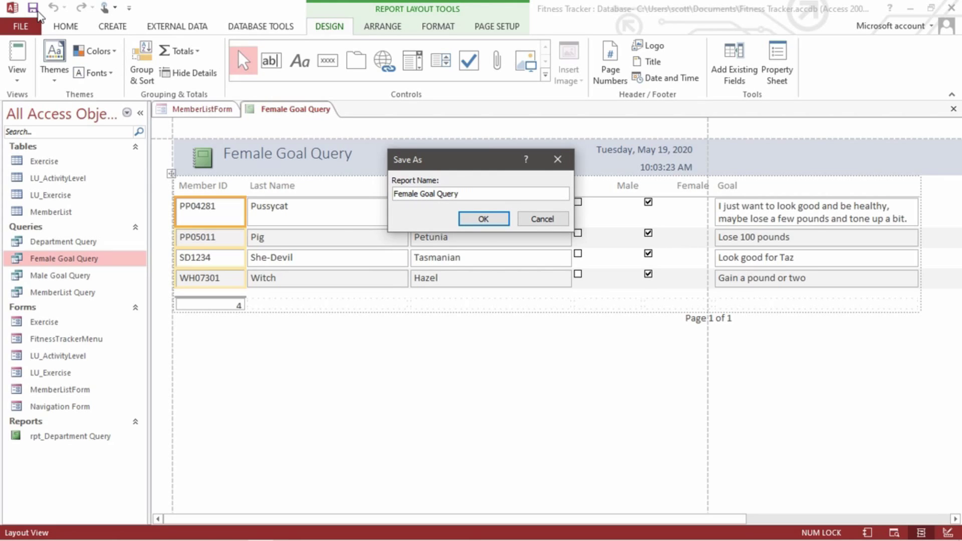
text(rpt_)
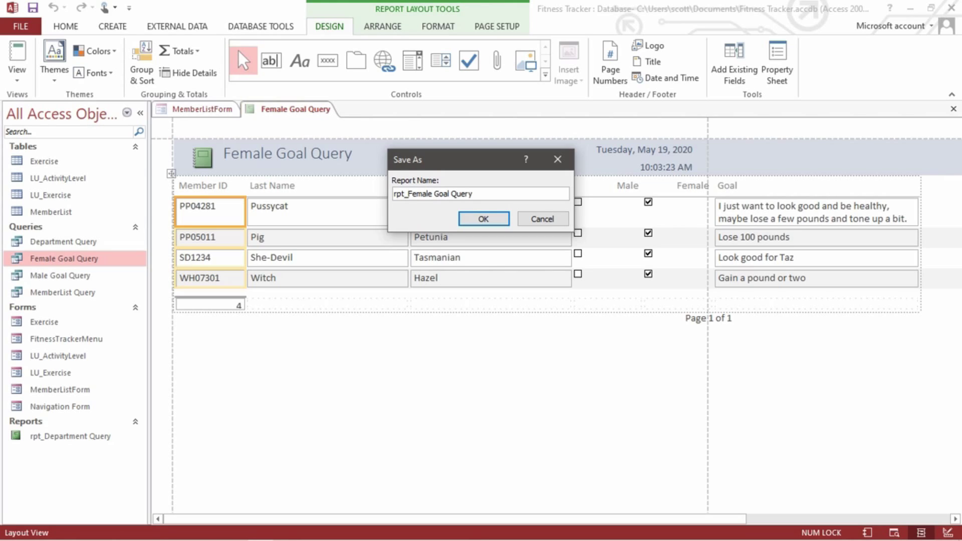
key(Return)
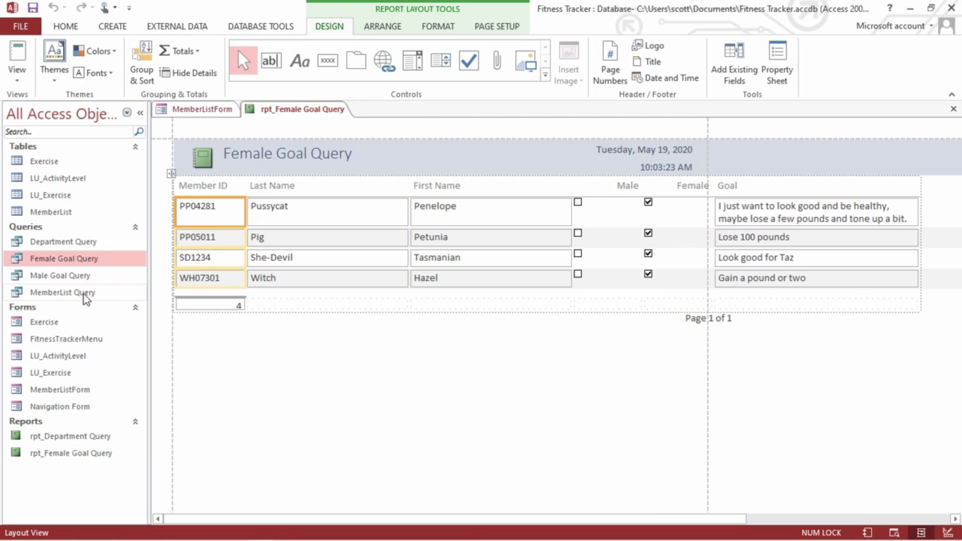
Create a report from Male Goal Query, save it as Male Goal Query, and close both open reports.
click(42, 279)
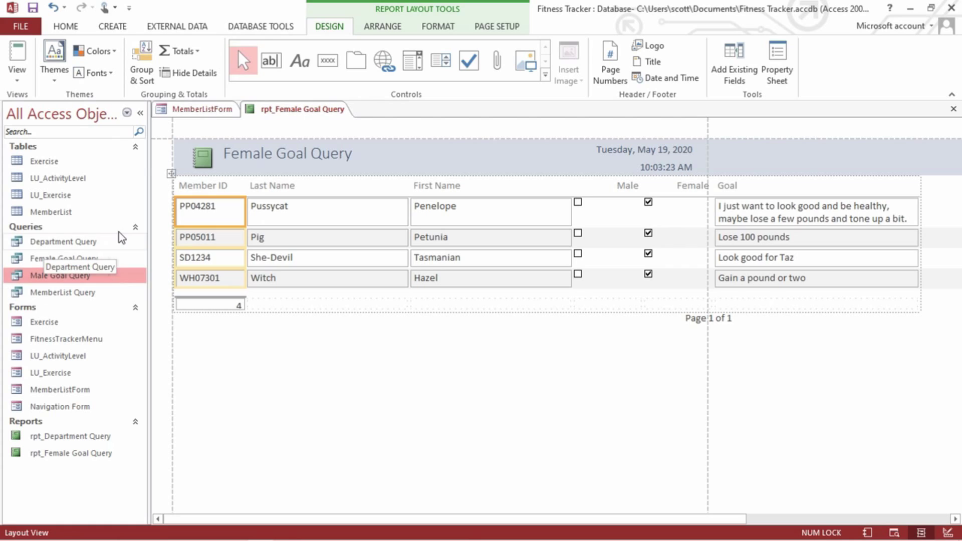
click(113, 27)
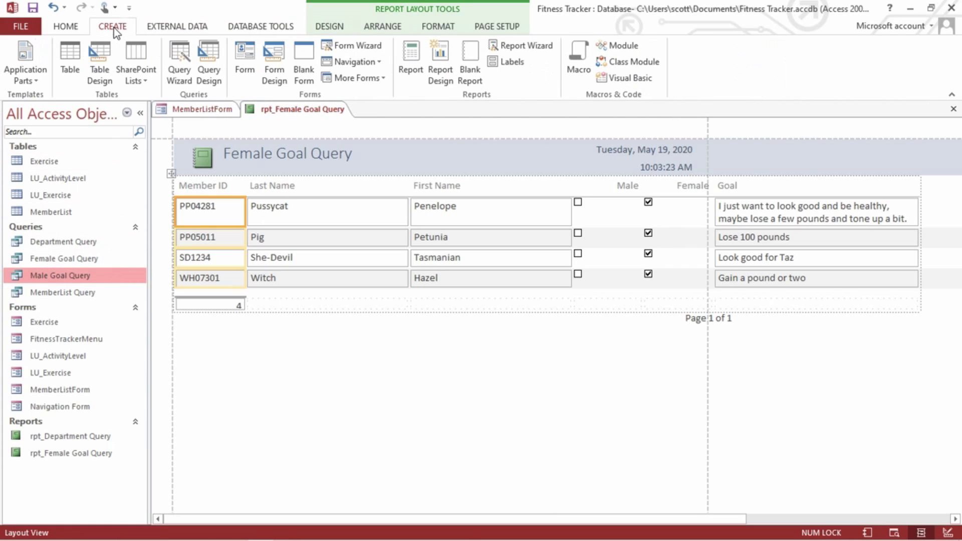
click(413, 60)
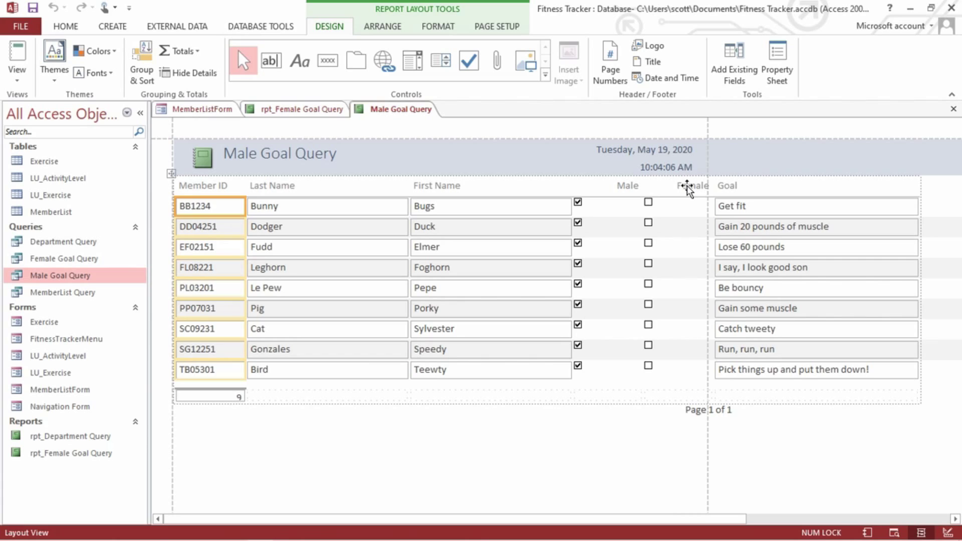
click(953, 109)
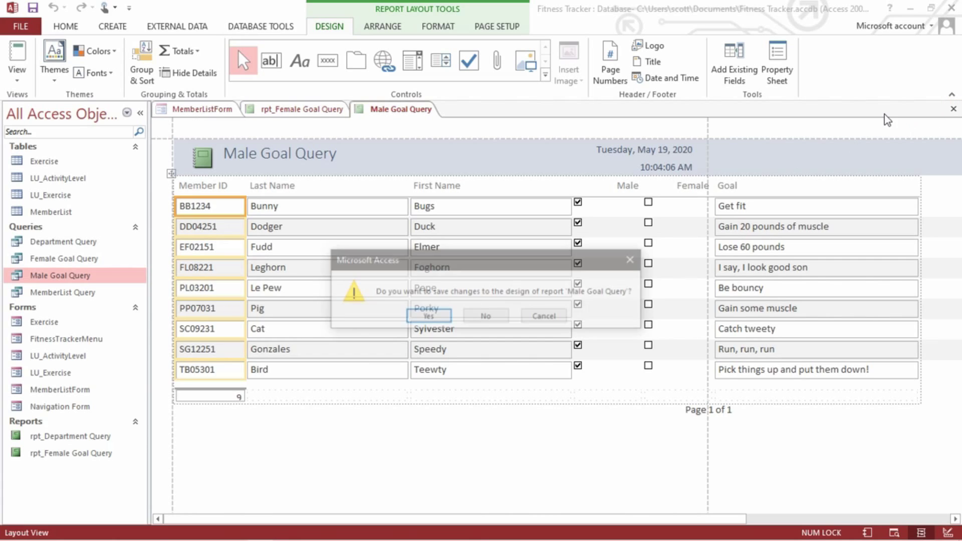
click(426, 317)
click(483, 220)
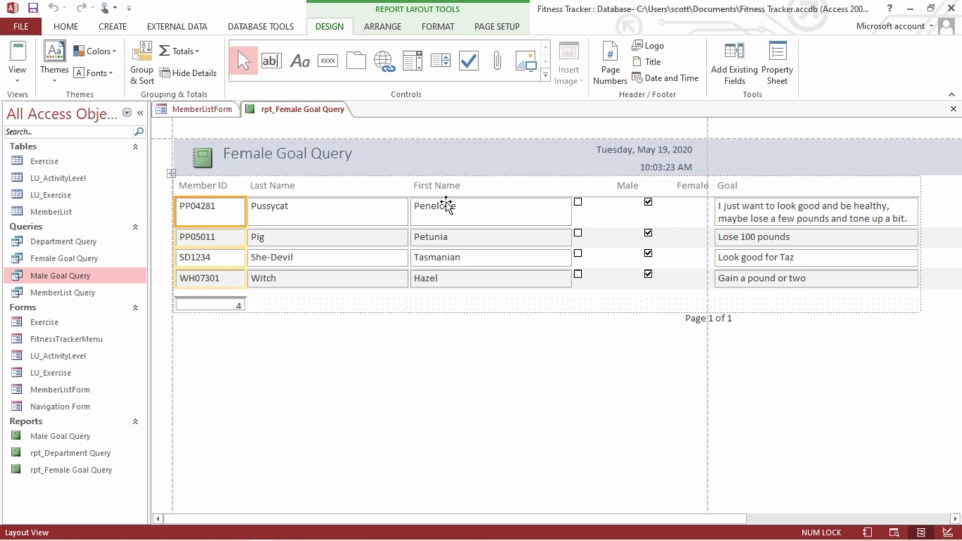
click(949, 114)
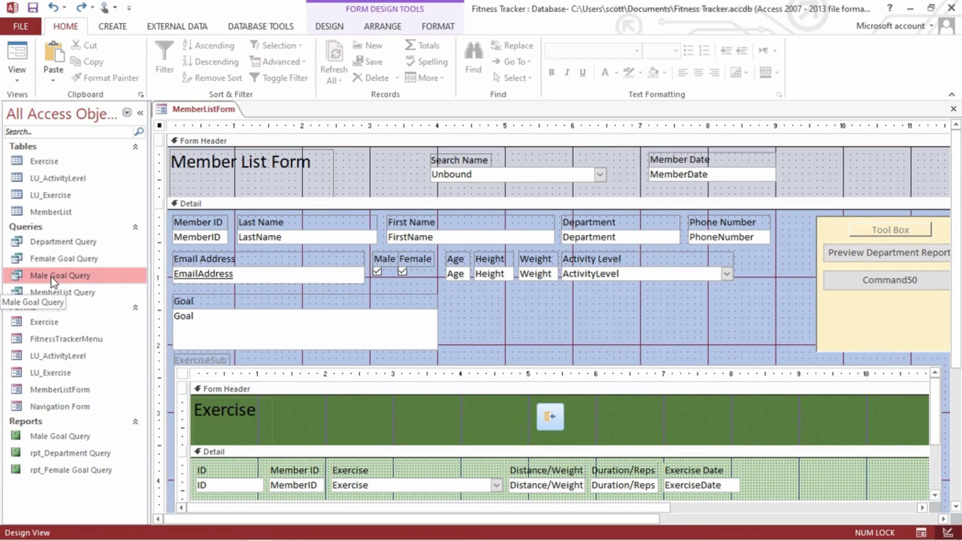
Hide the Male and Female fields from the results of Female Goal Query, widen its Goal column, and save and close it.
right_click(56, 265)
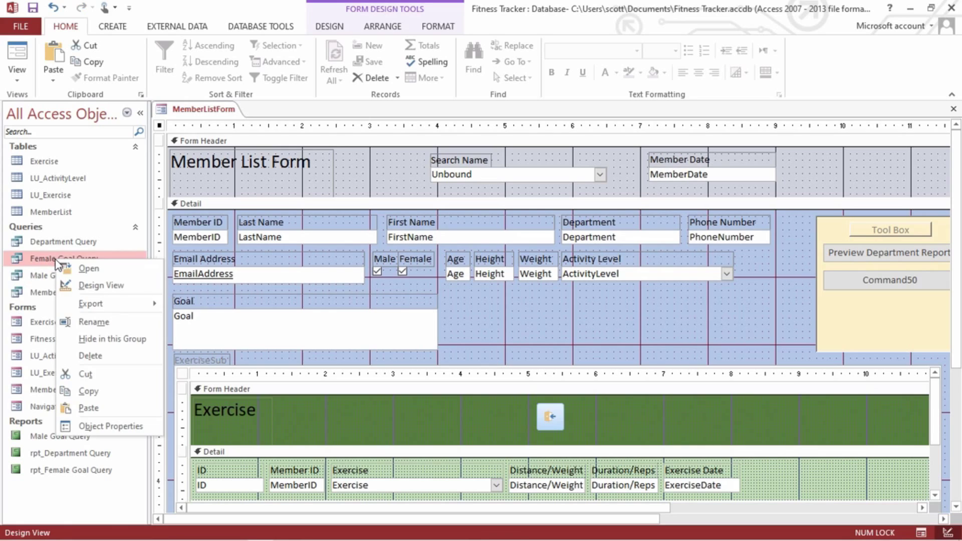
click(83, 285)
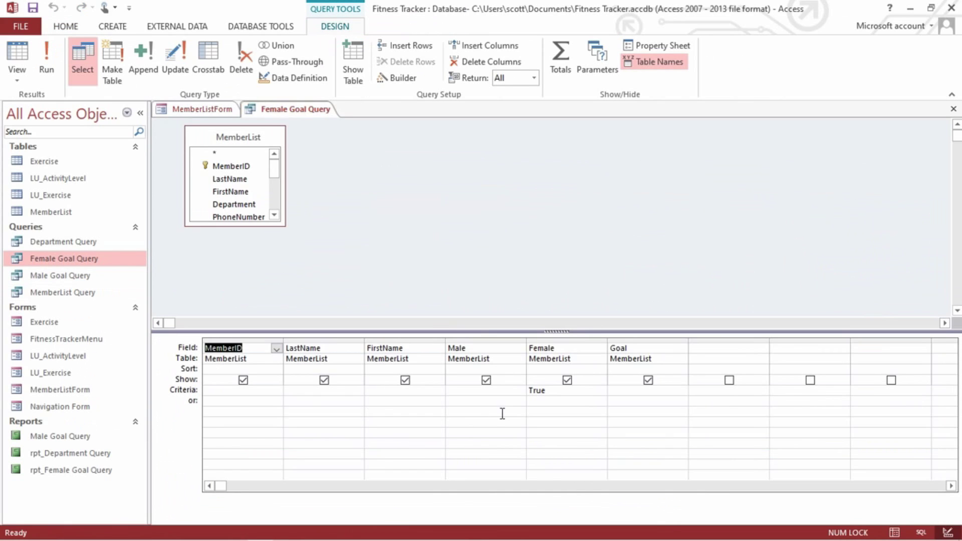
click(567, 382)
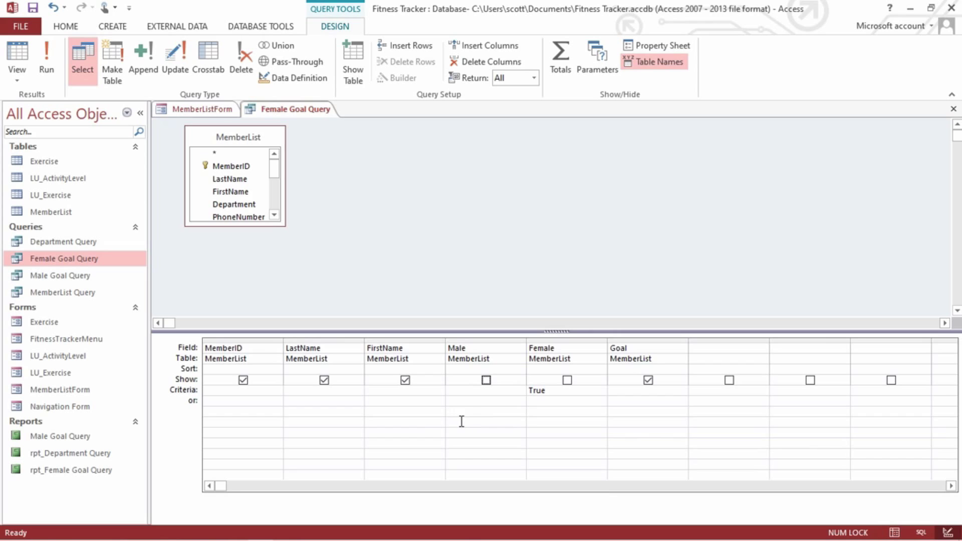
click(47, 55)
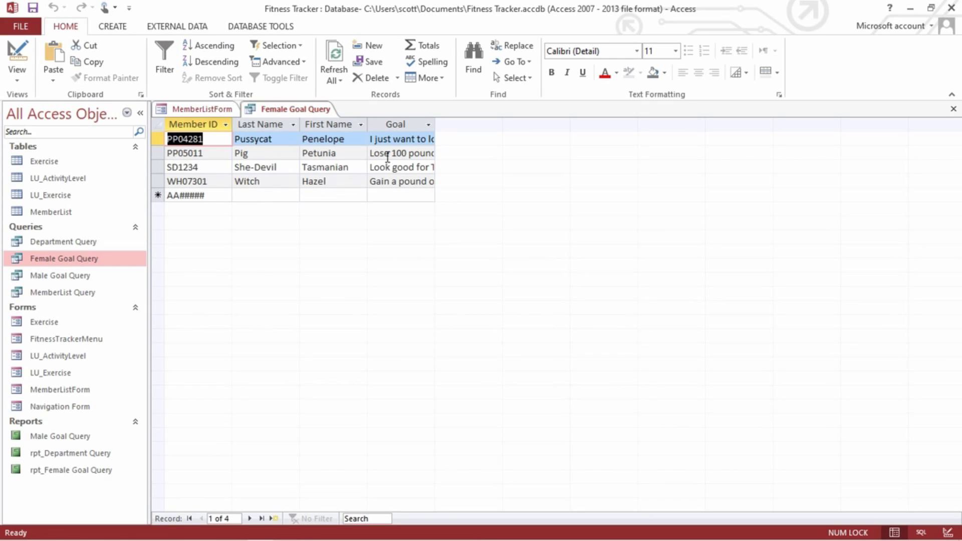
drag(435, 126, 579, 129)
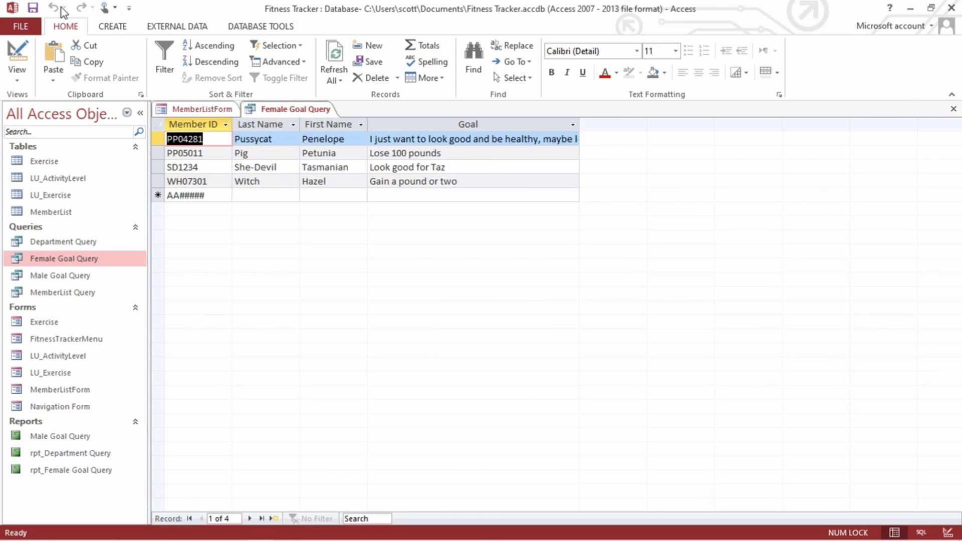
click(952, 109)
Hide the Male and Female fields from the results of Male Goal Query, fit its Goal column to the contents, and save and close it.
right_click(55, 283)
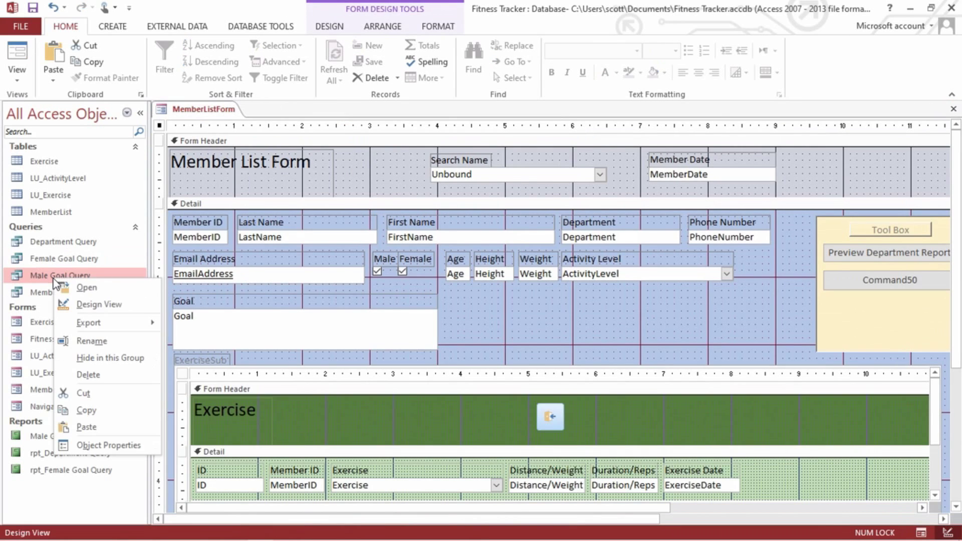
click(91, 303)
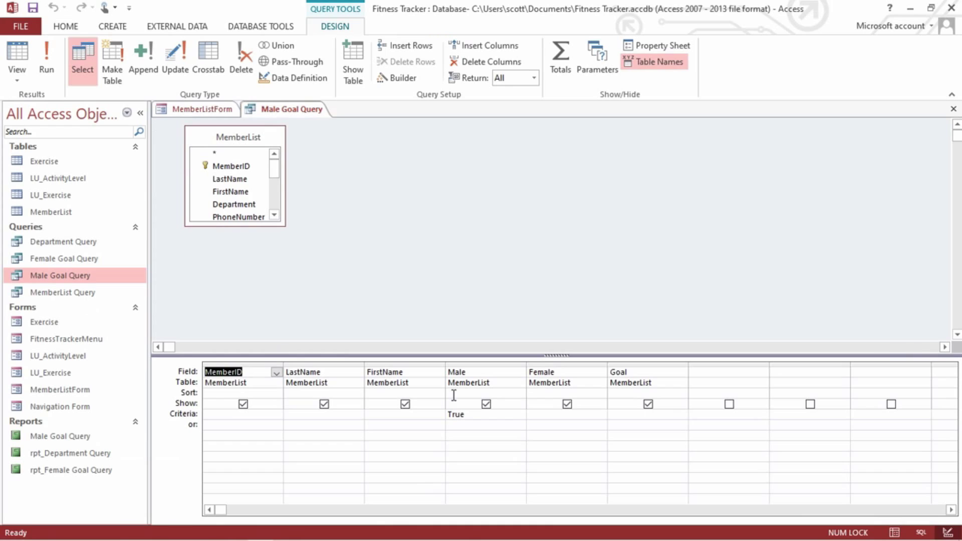
click(486, 404)
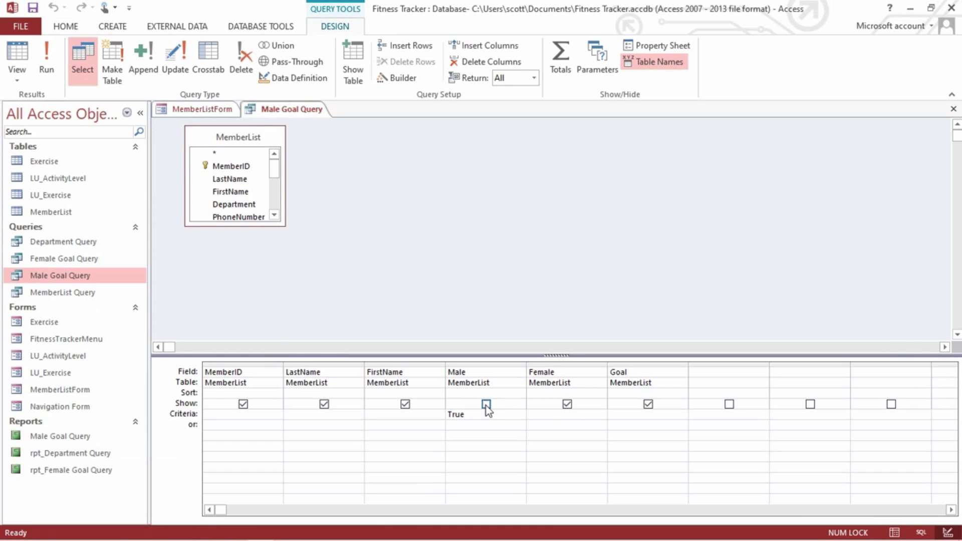
click(567, 404)
click(44, 53)
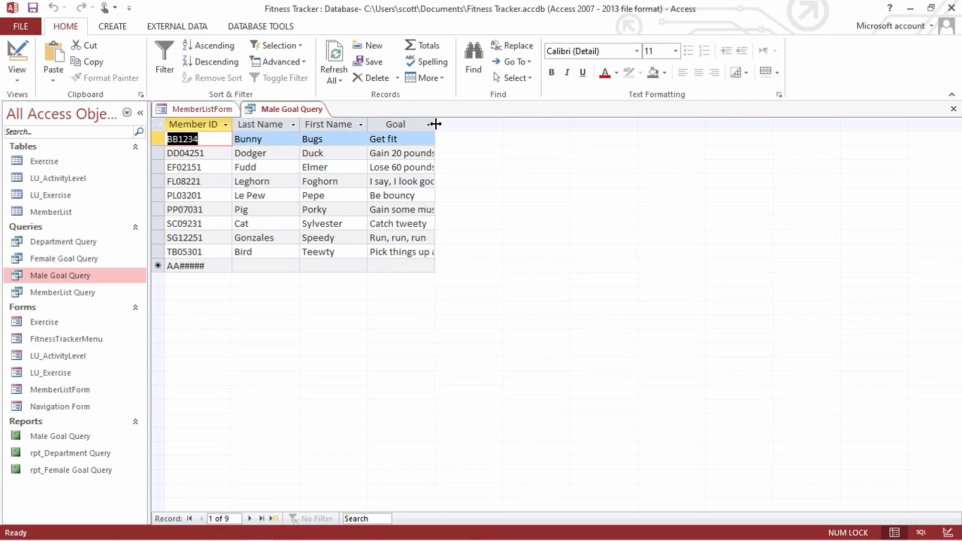
double_click(434, 123)
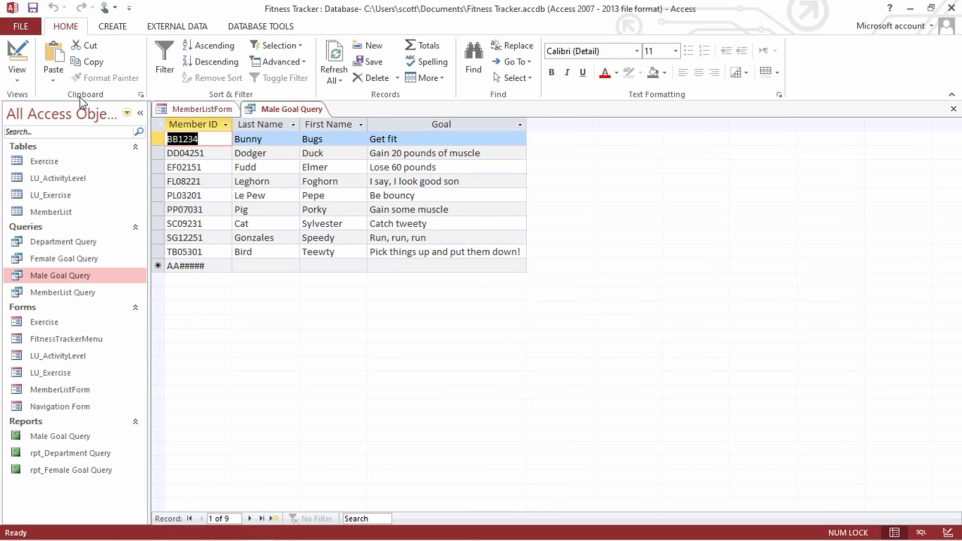
click(952, 110)
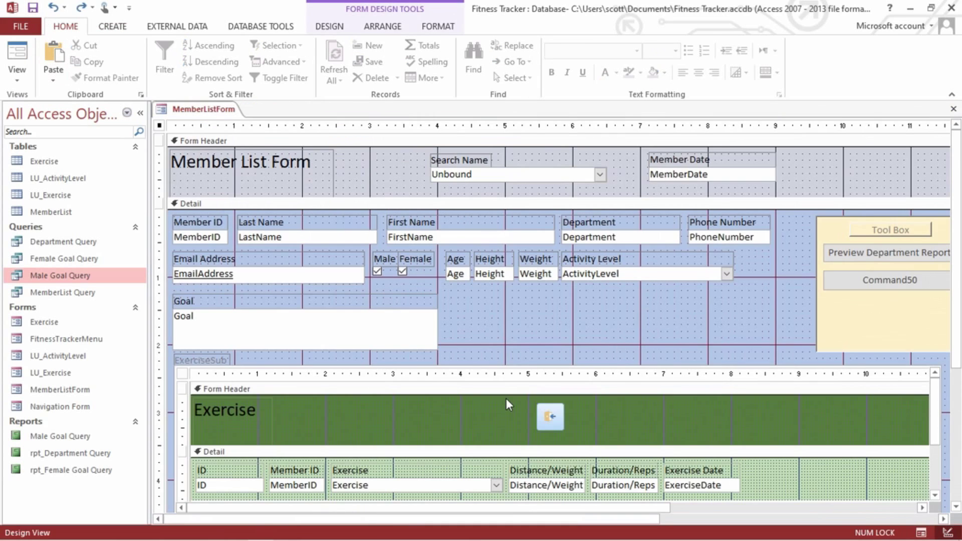
Try to open the rpt_Female Goal Query report, leaving the Male parameter blank and cancelling at the Female parameter.
double_click(60, 474)
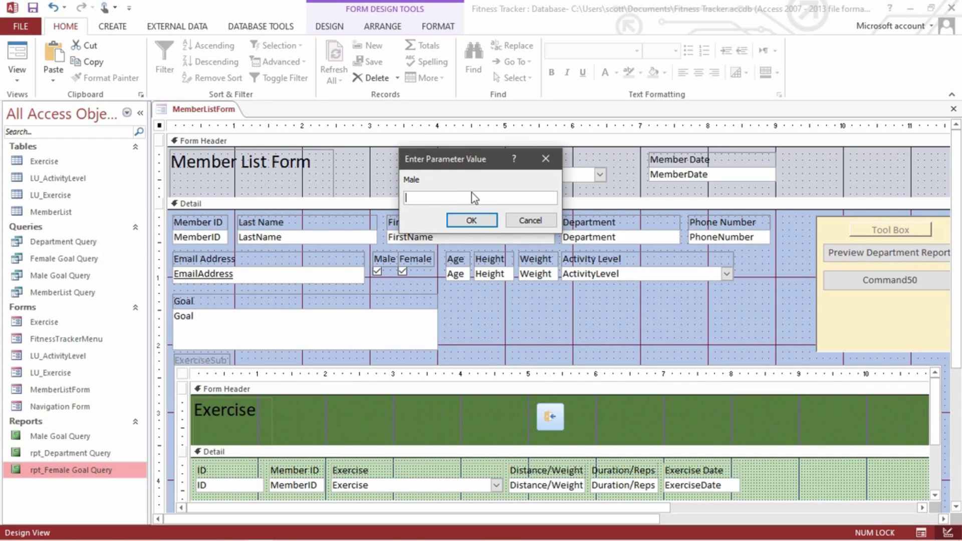
click(470, 221)
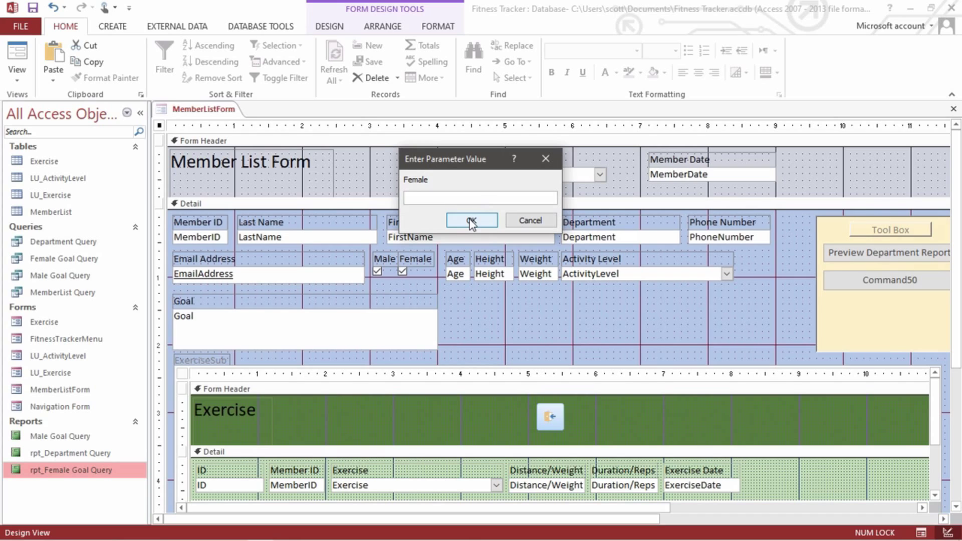
click(524, 223)
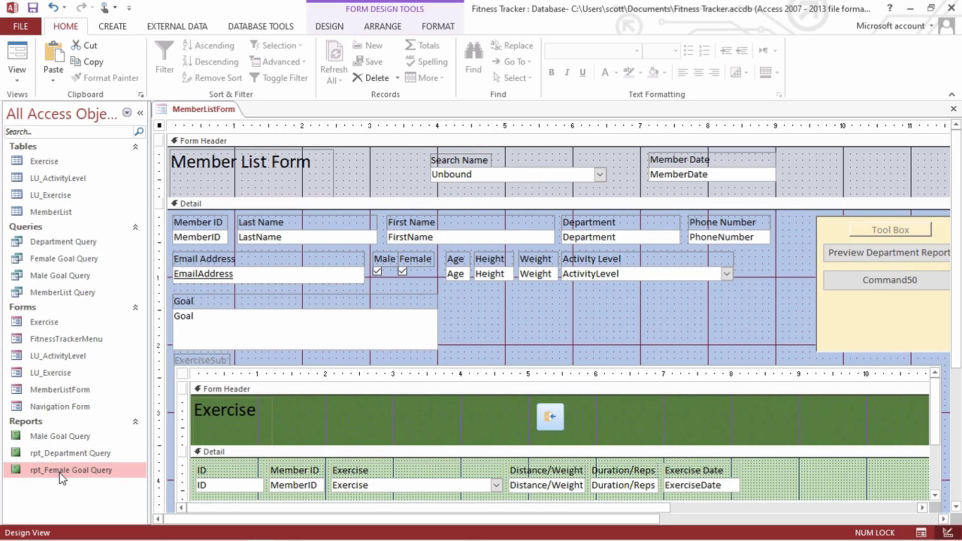
Permanently delete the rpt_Female Goal Query and Male Goal Query reports.
key(Delete)
click(456, 319)
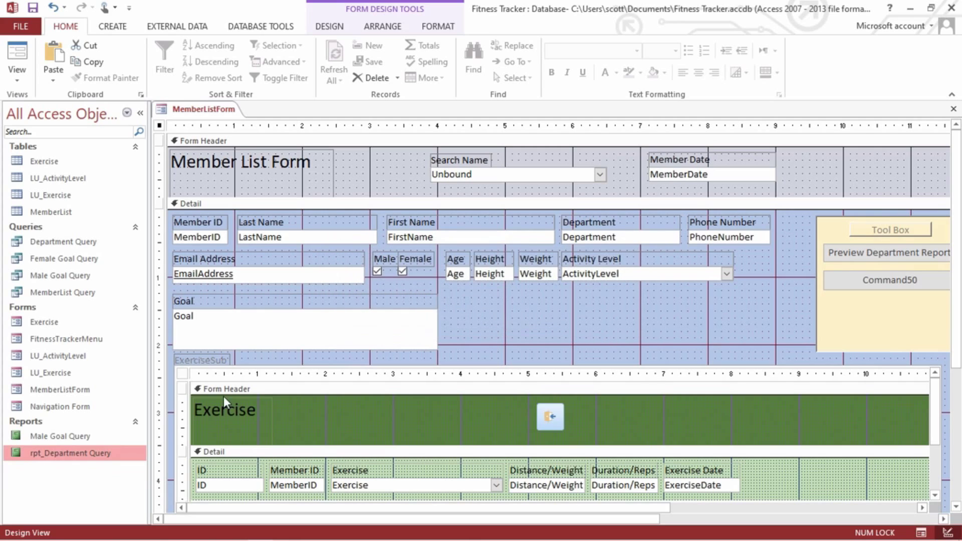
click(73, 435)
key(Delete)
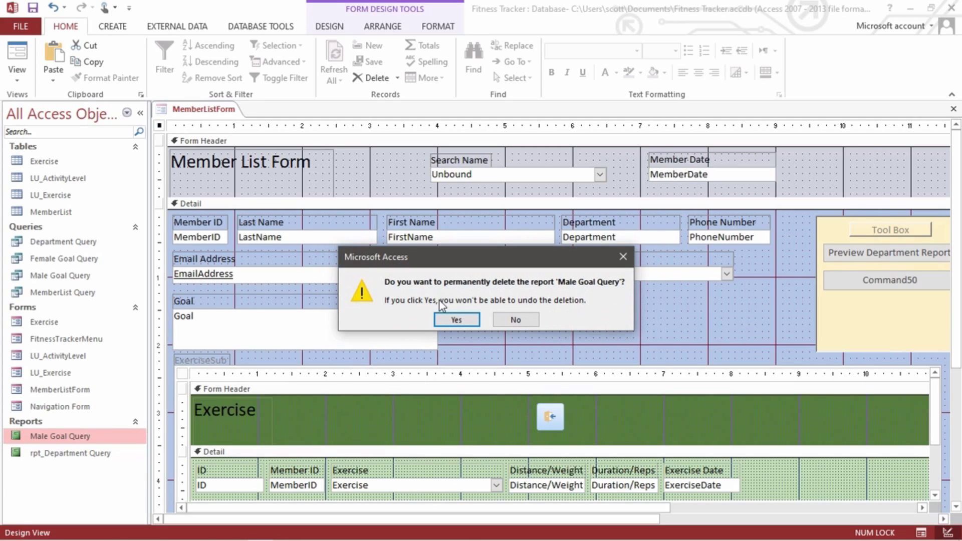
click(461, 321)
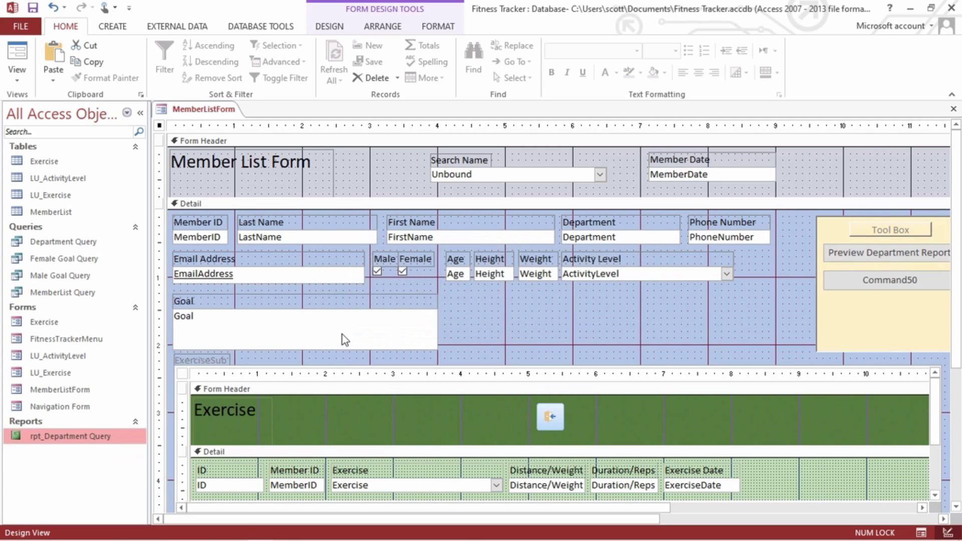
Create a report from Female Goal Query and open it in Design View.
click(56, 260)
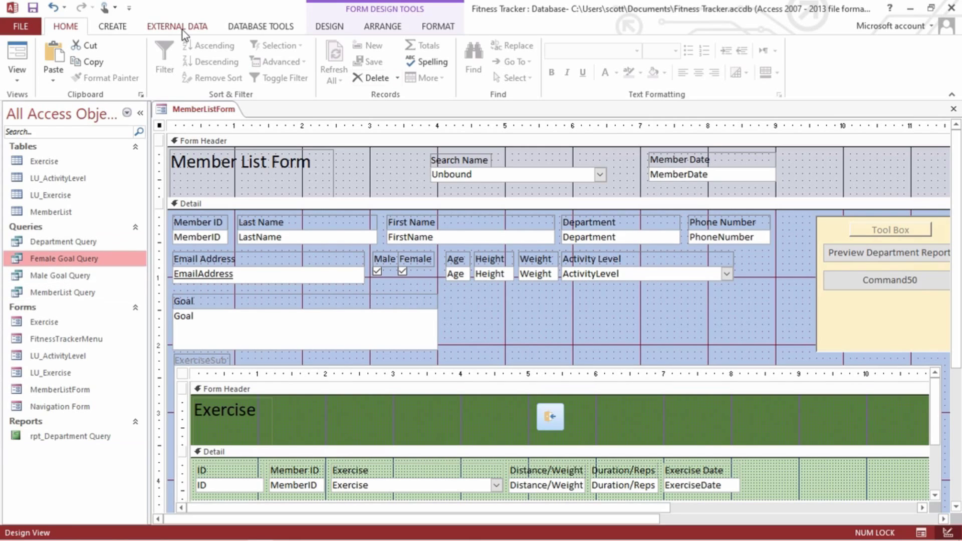
click(113, 26)
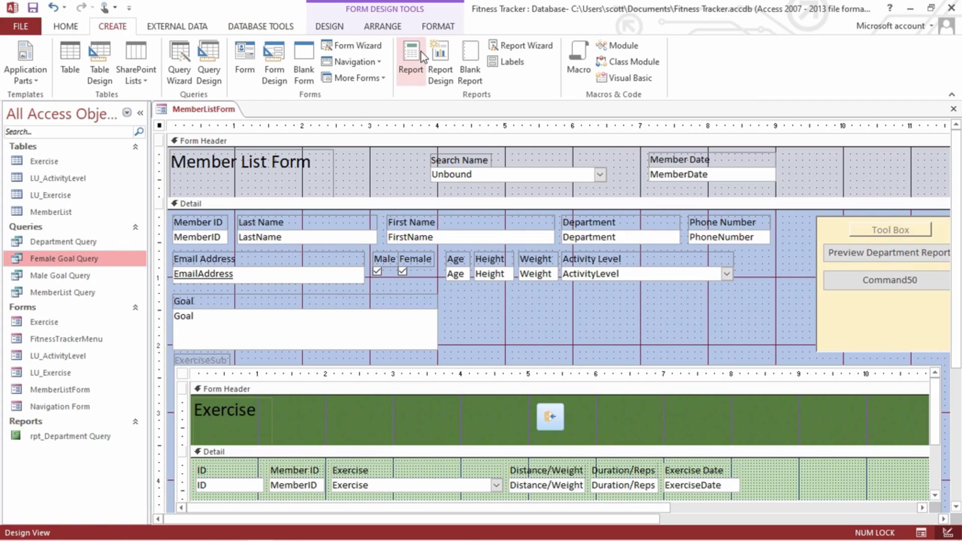
click(411, 63)
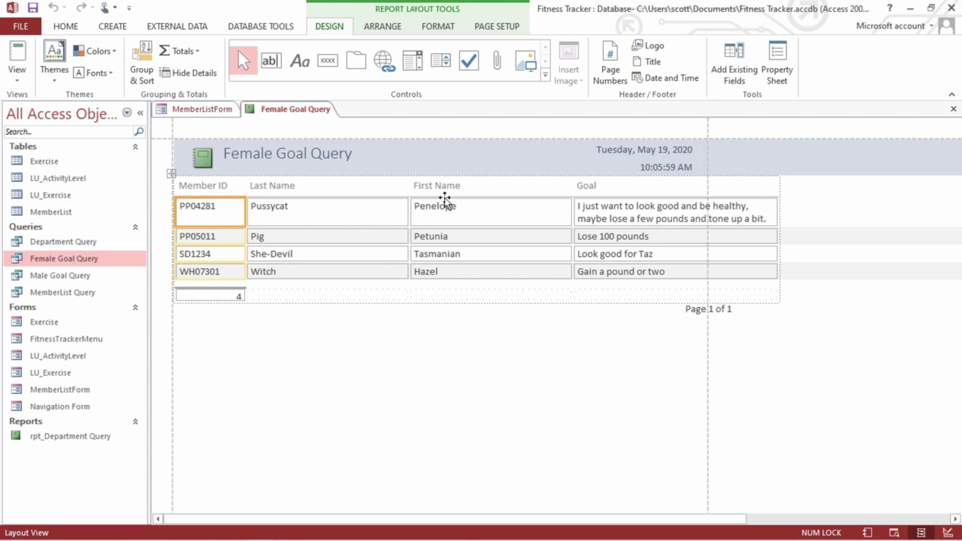
right_click(295, 117)
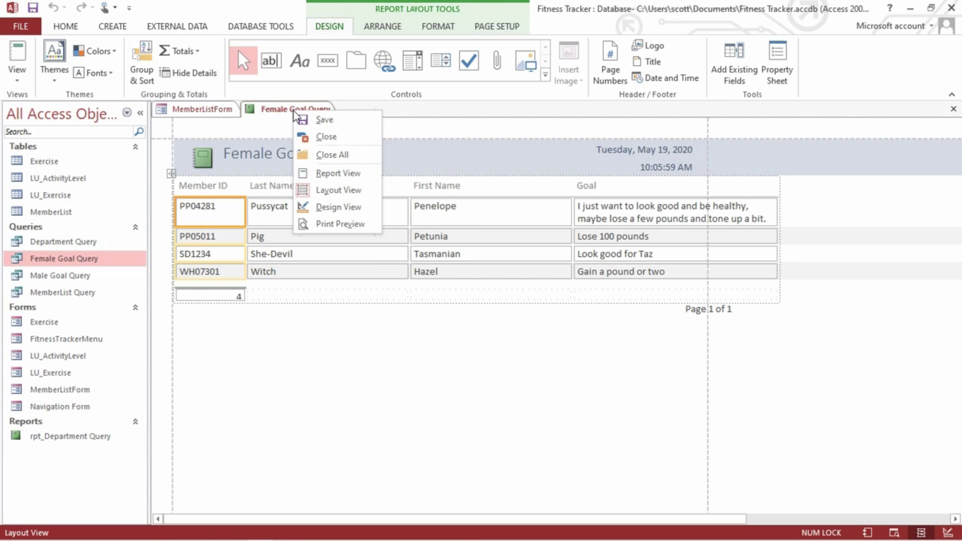
click(330, 211)
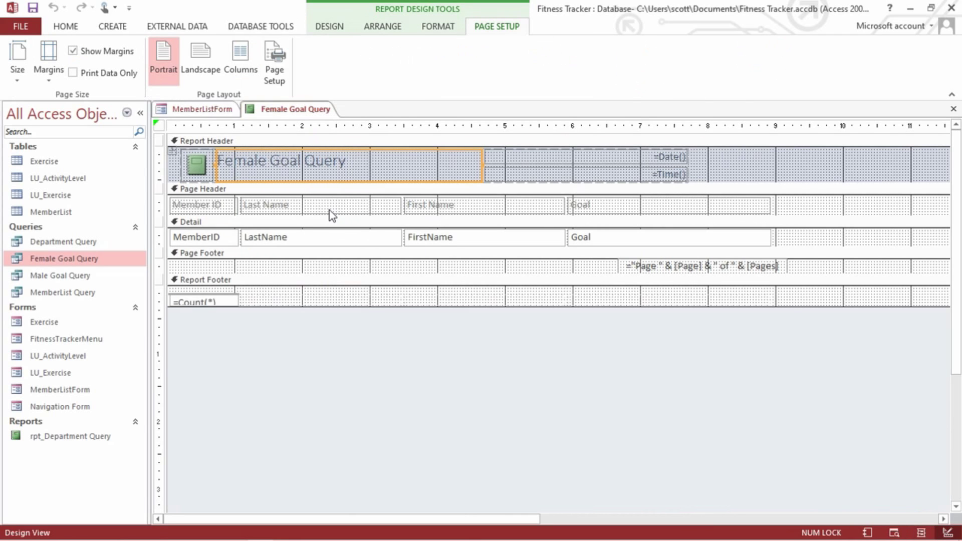
click(389, 207)
key(Delete)
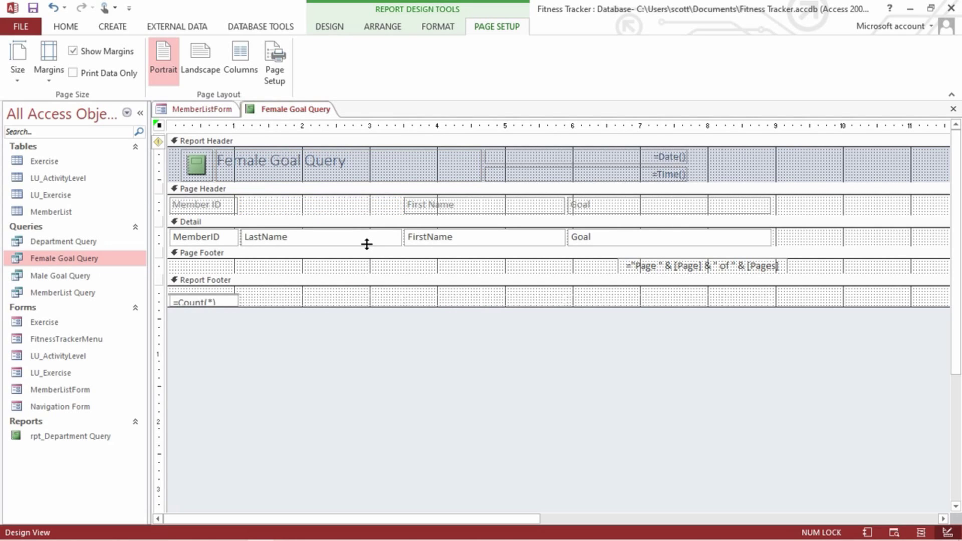
key(ctrl+z)
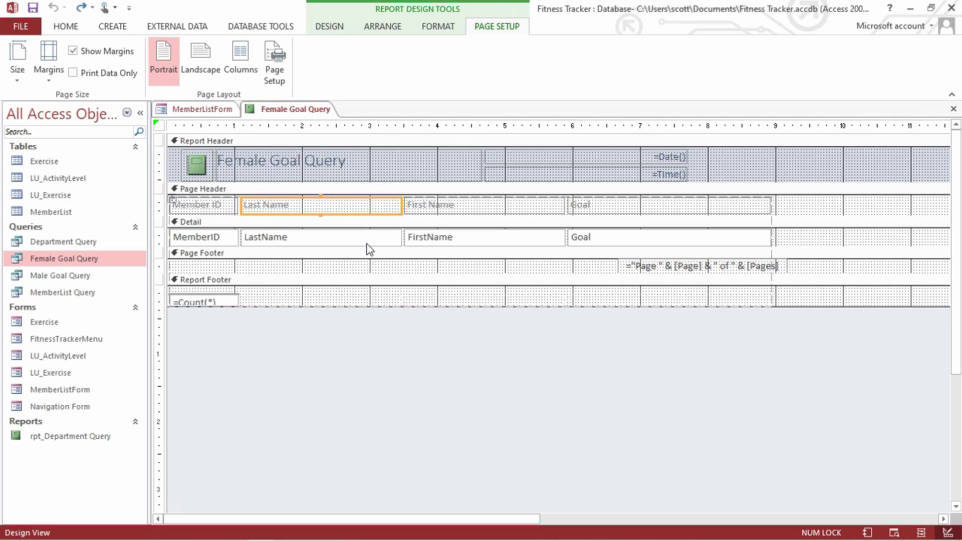
Narrow the report's Last Name column to about 1.6 inches and its First Name column to about 1.9 inches, resizing labels and fields together.
shift+click(365, 237)
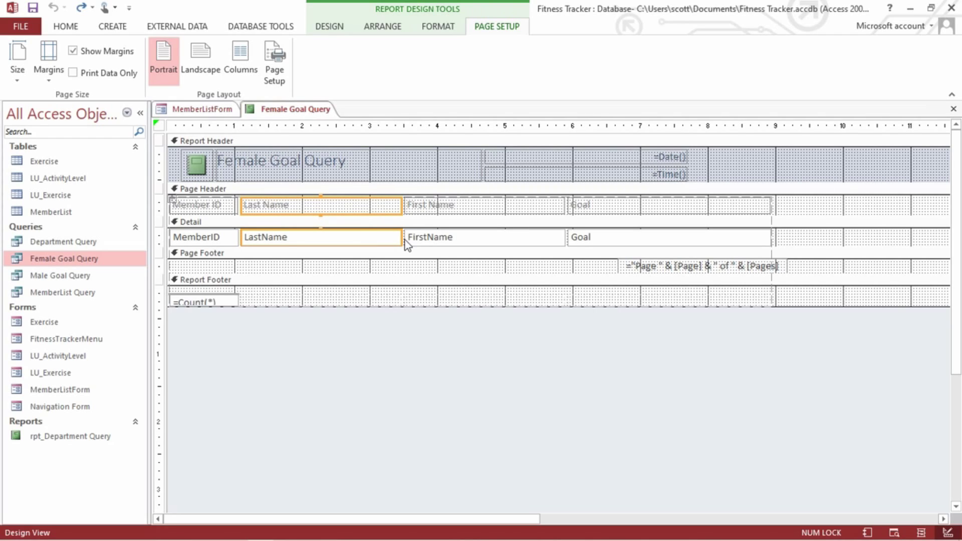
drag(400, 238, 348, 232)
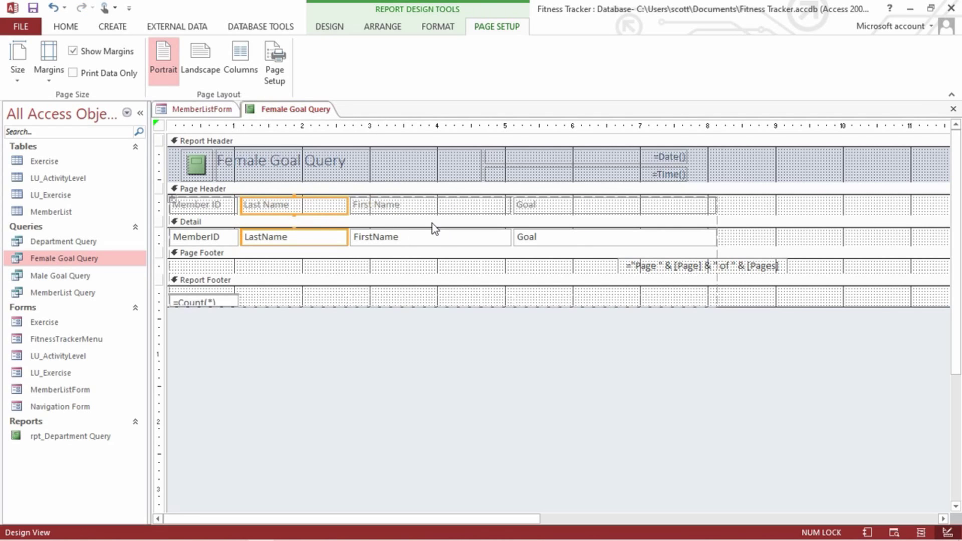
click(434, 205)
shift+click(440, 239)
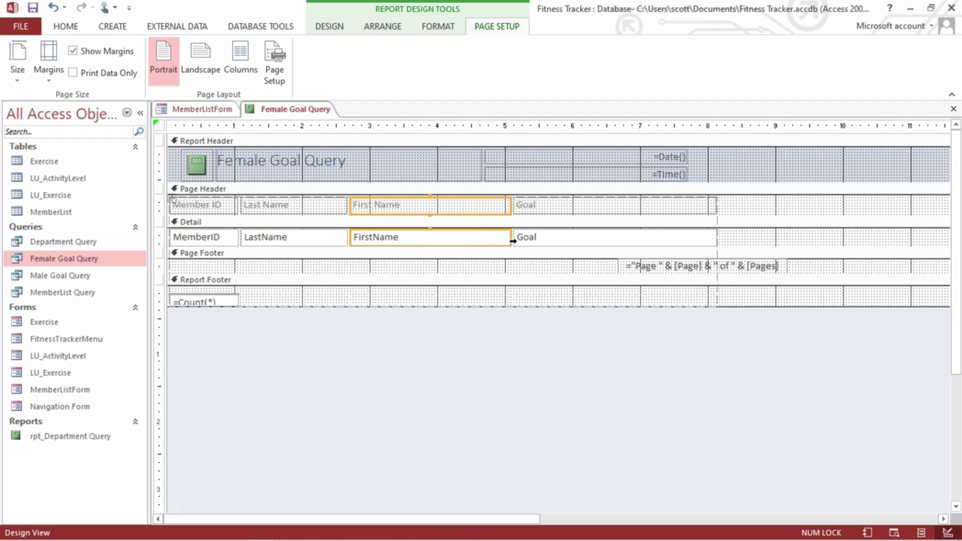
drag(509, 237, 481, 235)
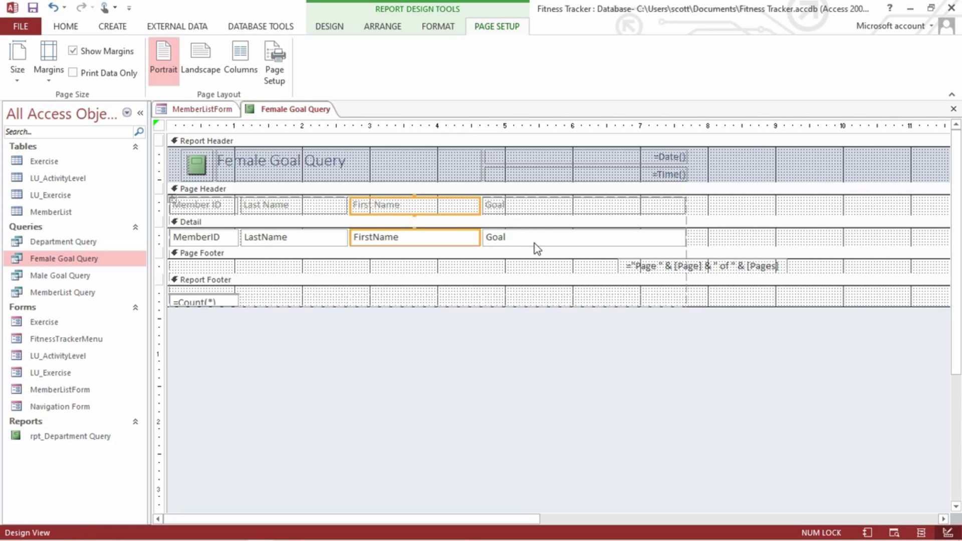
Shift the page number control in the page footer left until it ends about level with the right edge of the Goal column.
click(669, 270)
key(Left)
key(Left)
key(Left)
key(Left)
key(Left)
key(Left)
key(Left)
key(Left)
key(Left)
key(Left)
key(Left)
key(Left)
key(Left)
key(Left)
key(Left)
key(Left)
key(Left)
key(Left)
key(Left)
key(Left)
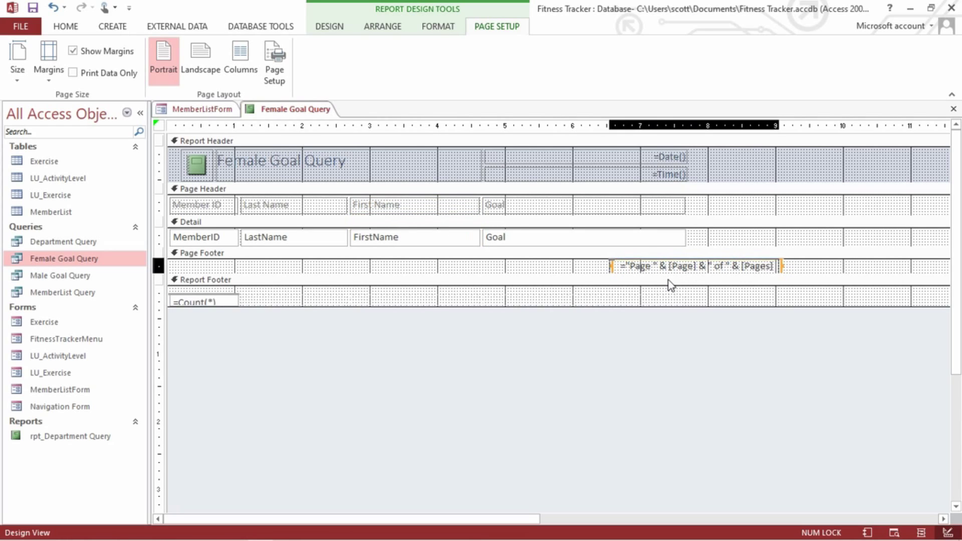
key(Left)
key(Left)
key(Left)
key(Left)
key(Left)
key(Left)
key(Left)
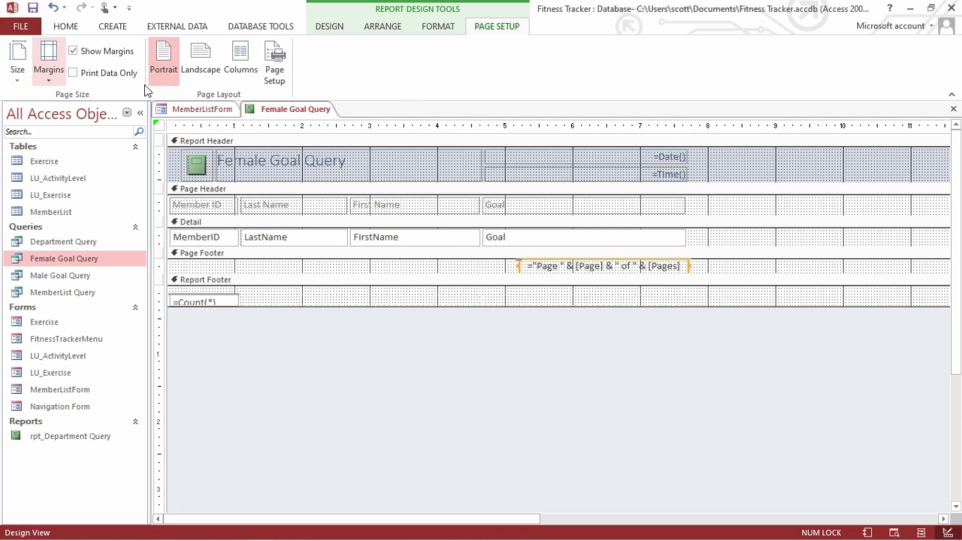
Check the narrowed report in Report View and Layout View, and return to Design View.
click(329, 27)
click(15, 53)
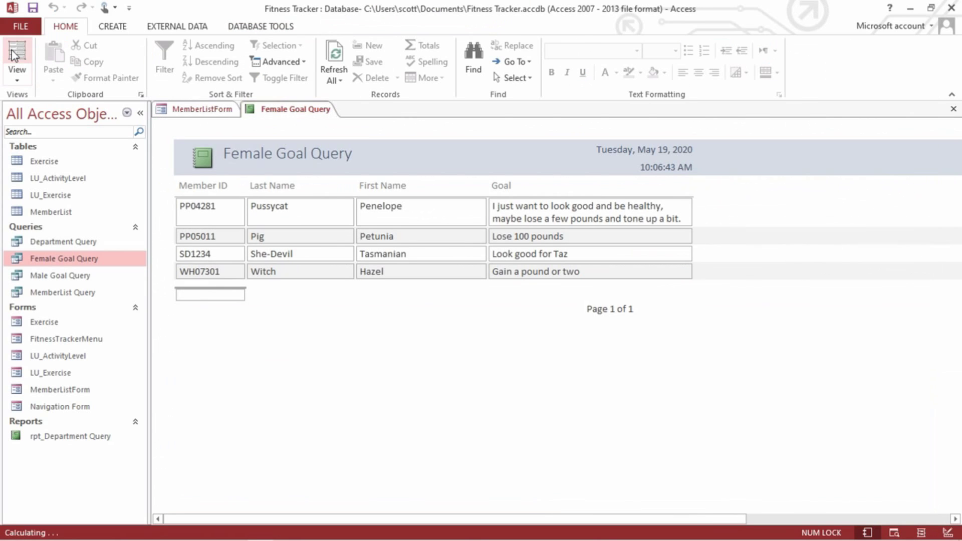
click(17, 74)
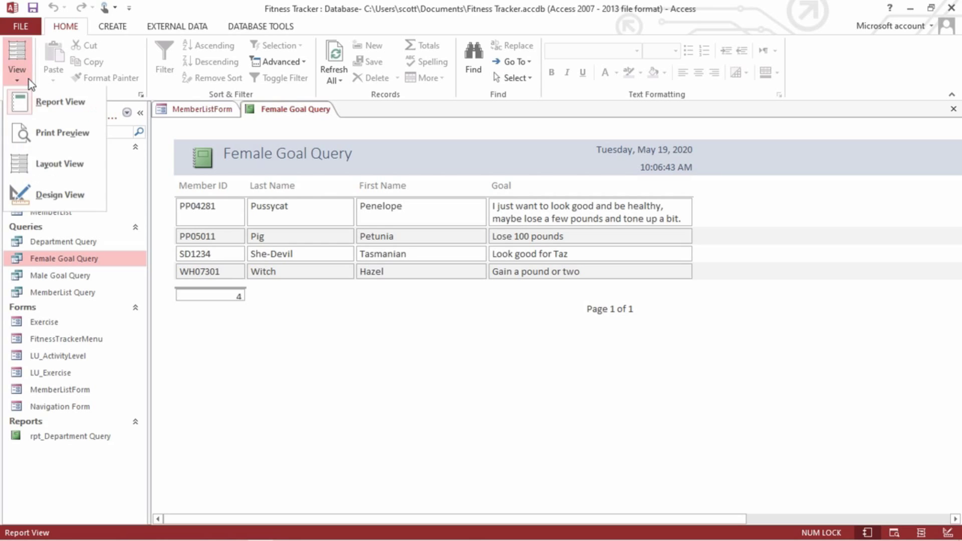
click(40, 163)
click(17, 74)
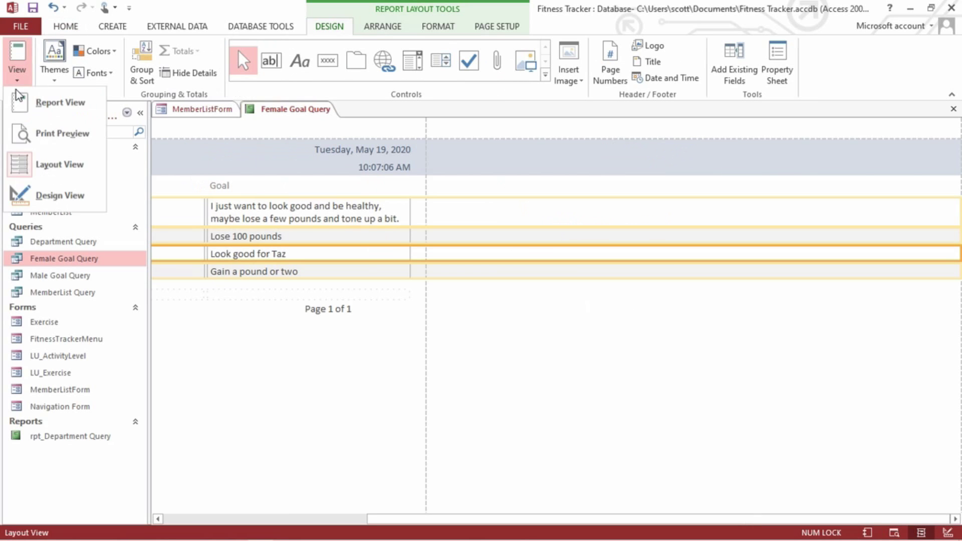
click(36, 194)
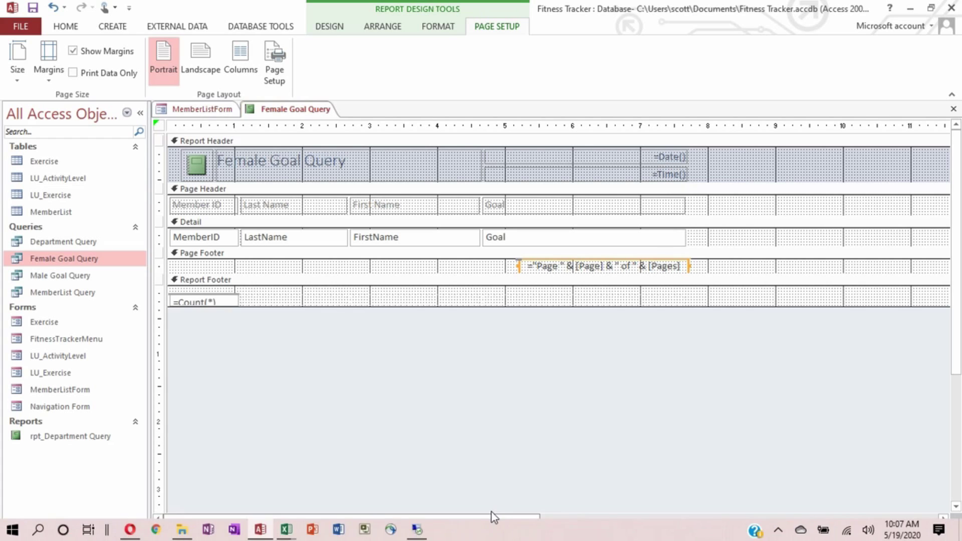
Reduce the report's width to 8 inches and check the page in Print Preview.
drag(490, 518, 769, 517)
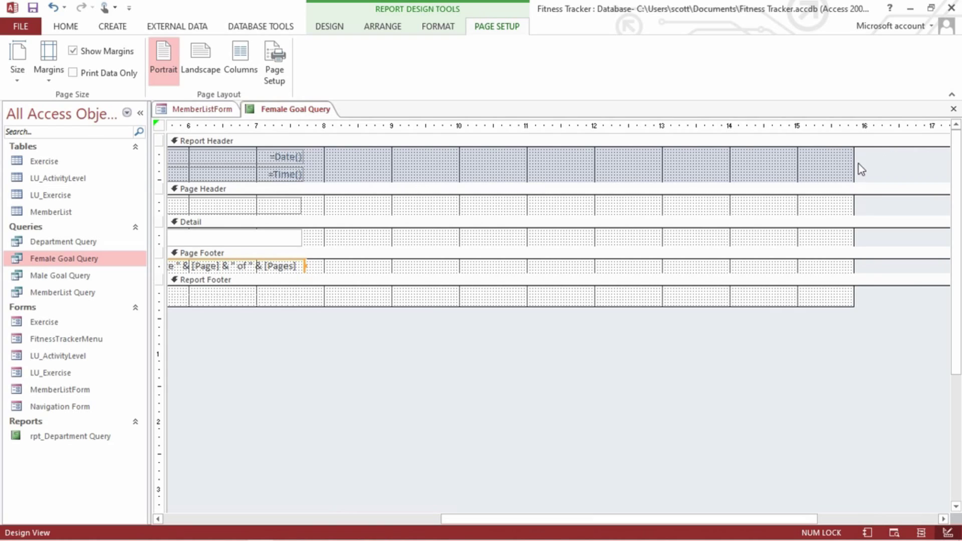
drag(854, 167, 324, 158)
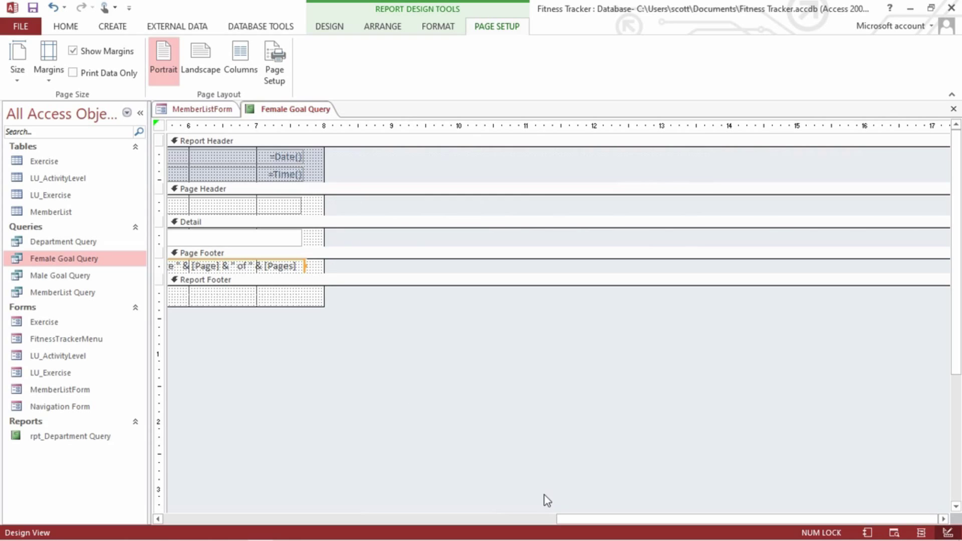
click(330, 27)
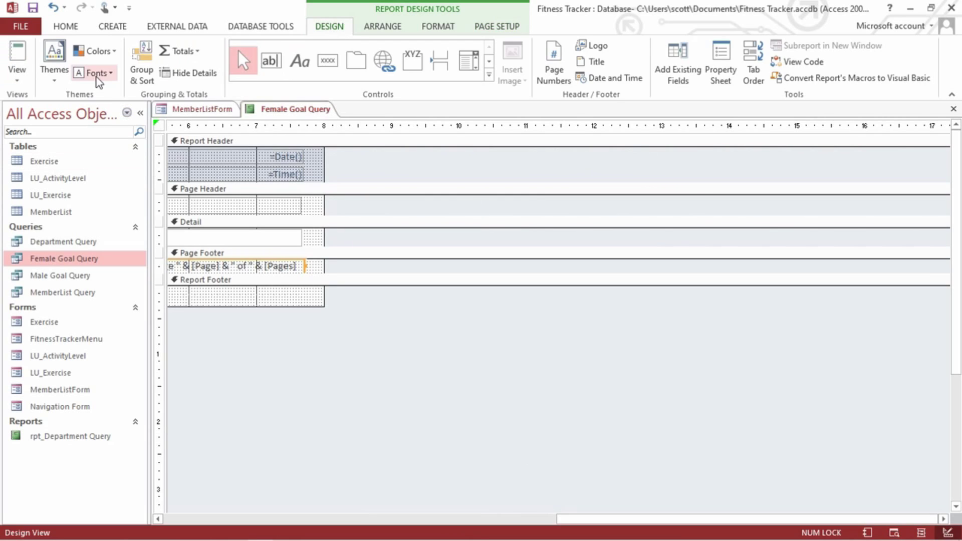
click(17, 74)
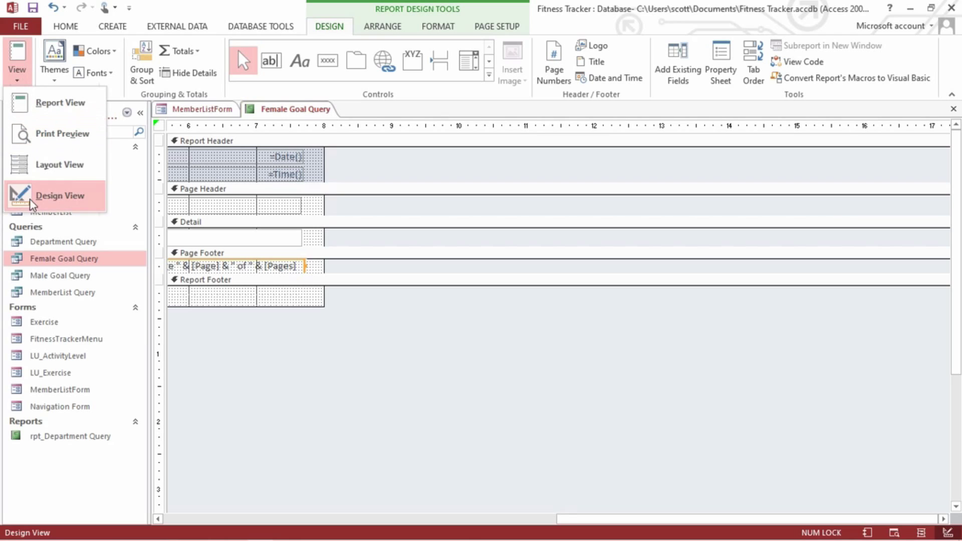
click(45, 136)
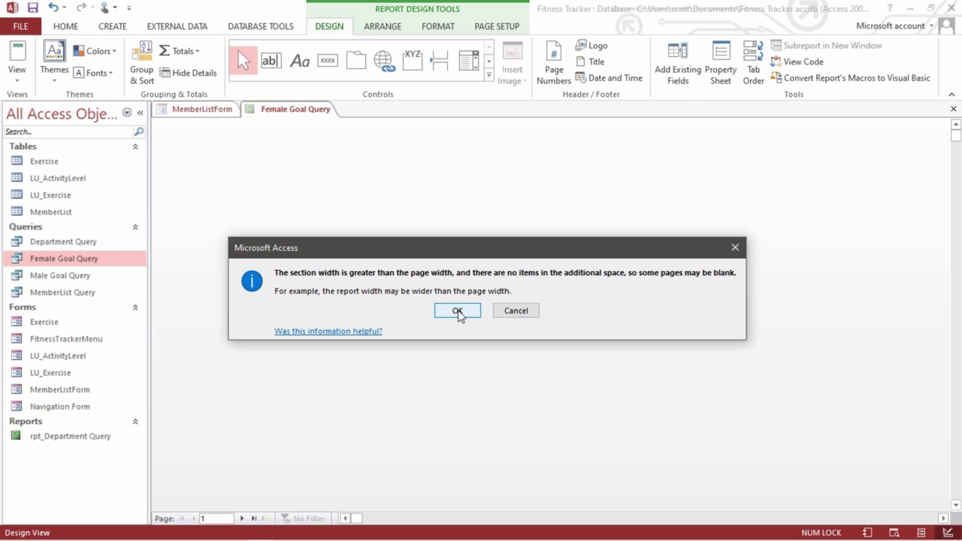
click(457, 311)
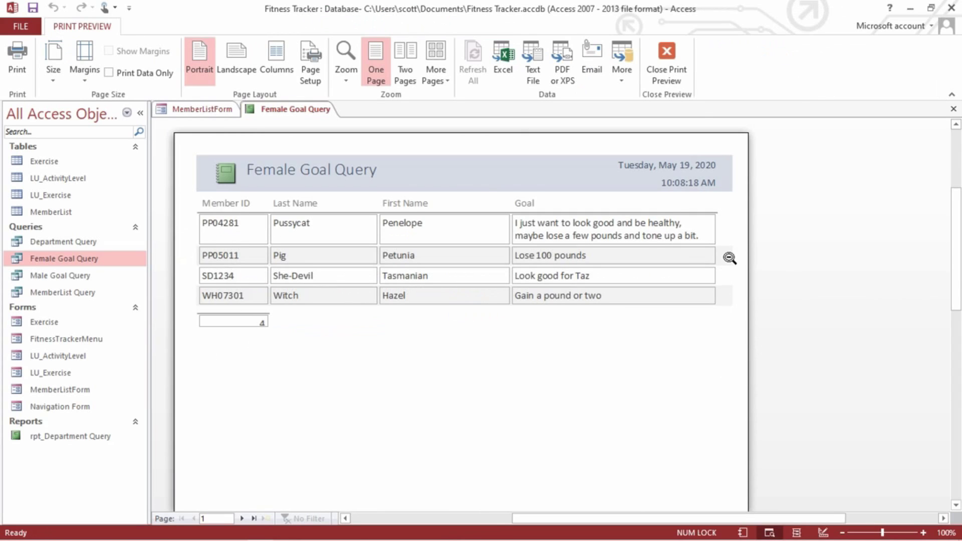
click(727, 256)
key(Escape)
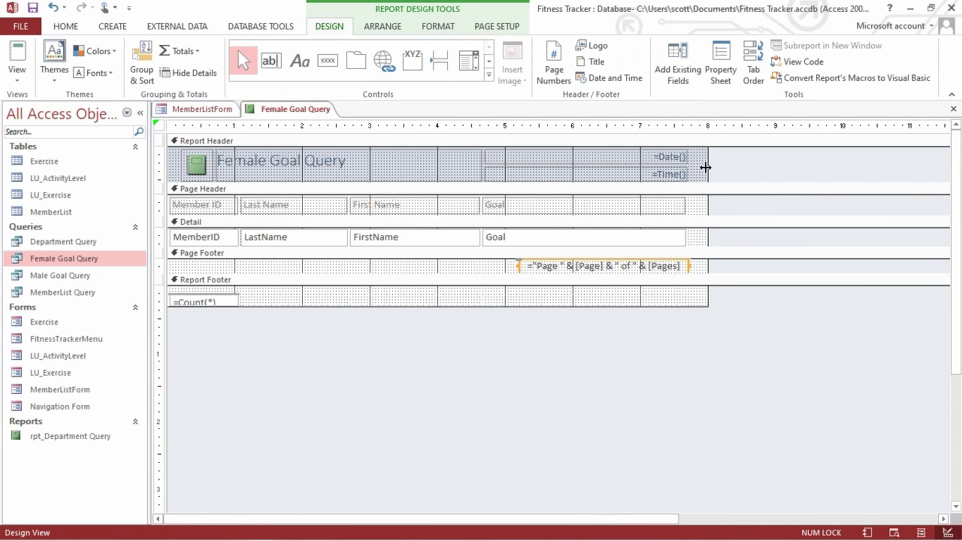
Trim the report's width to about 7.7 inches, just past its controls, and check the layout again in Print Preview.
drag(706, 167, 690, 168)
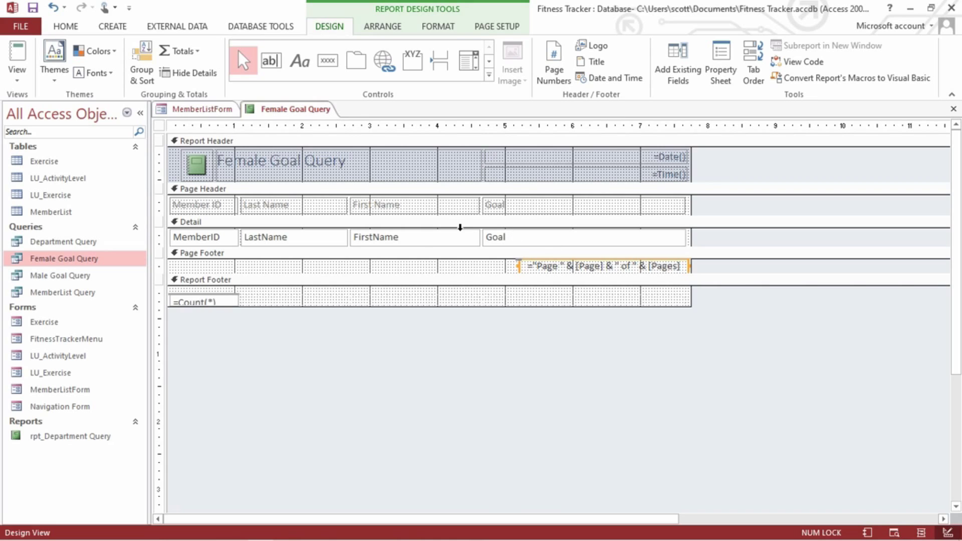
click(20, 75)
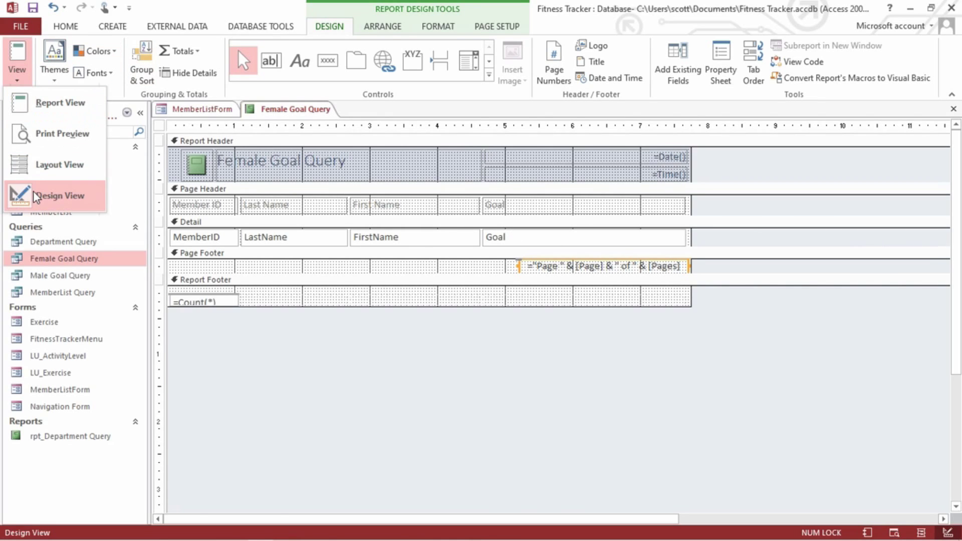
click(43, 133)
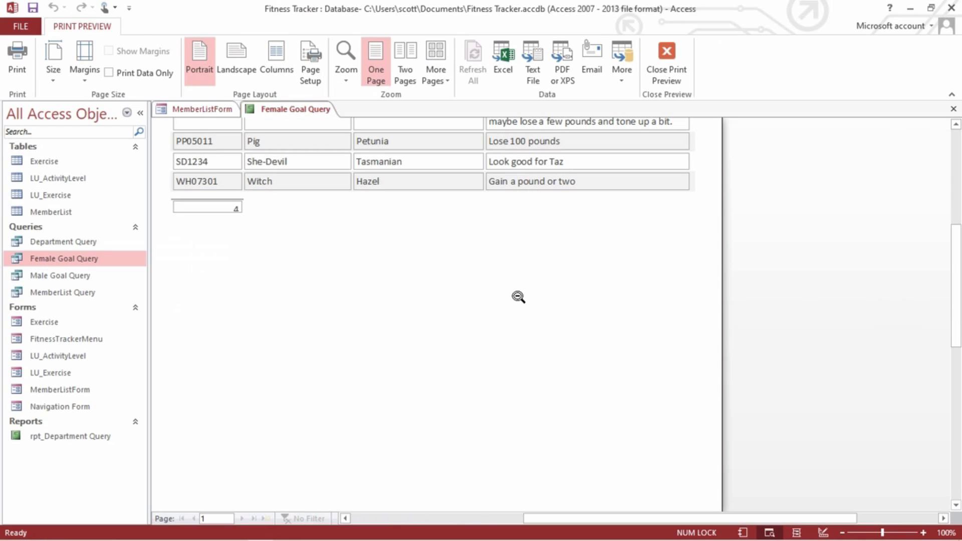
scroll(488, 330, down, 1)
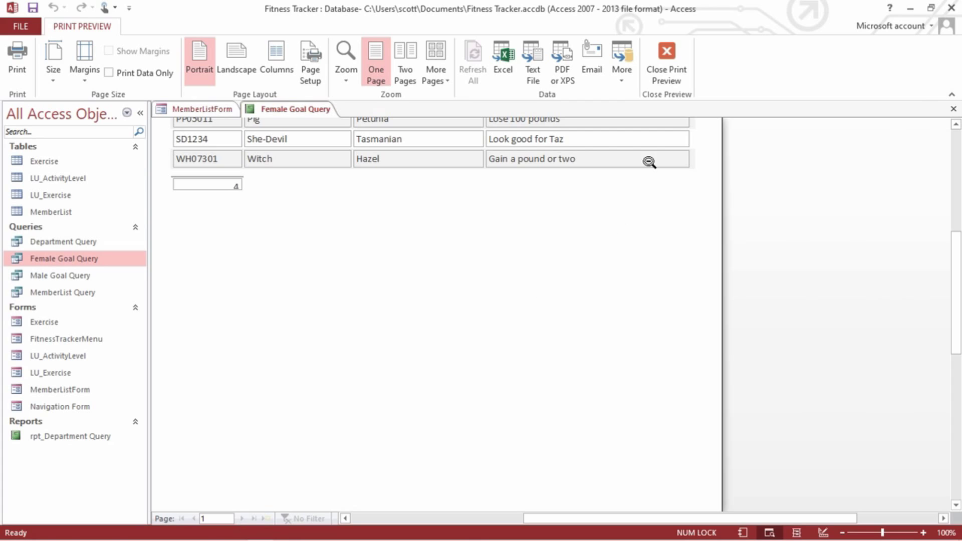
scroll(663, 232, up, 6)
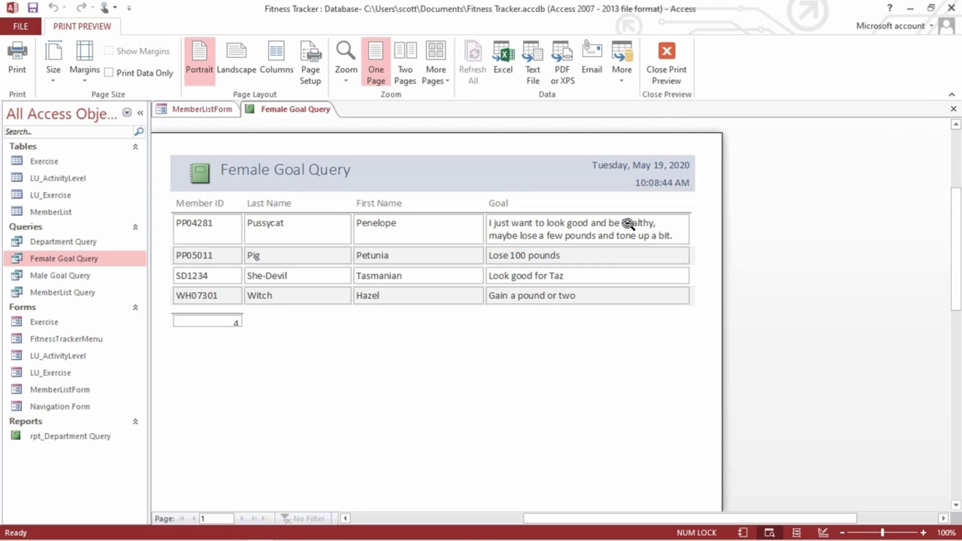
click(667, 70)
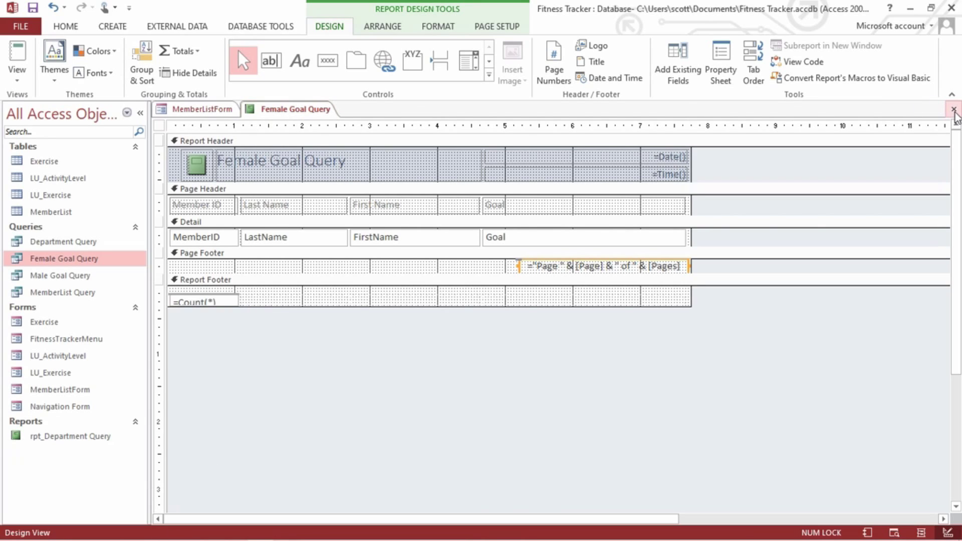
Save the report as Female Goal Query and close it.
click(33, 7)
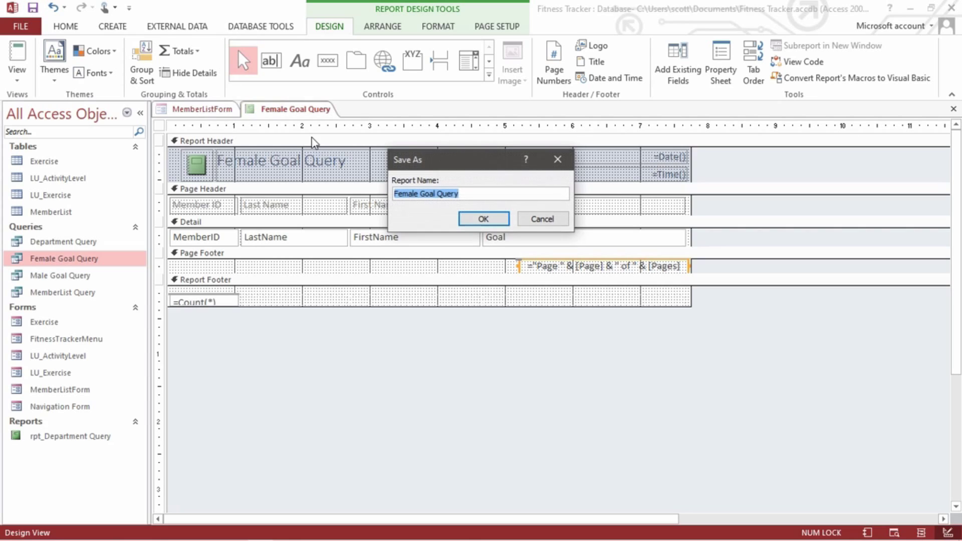
click(483, 220)
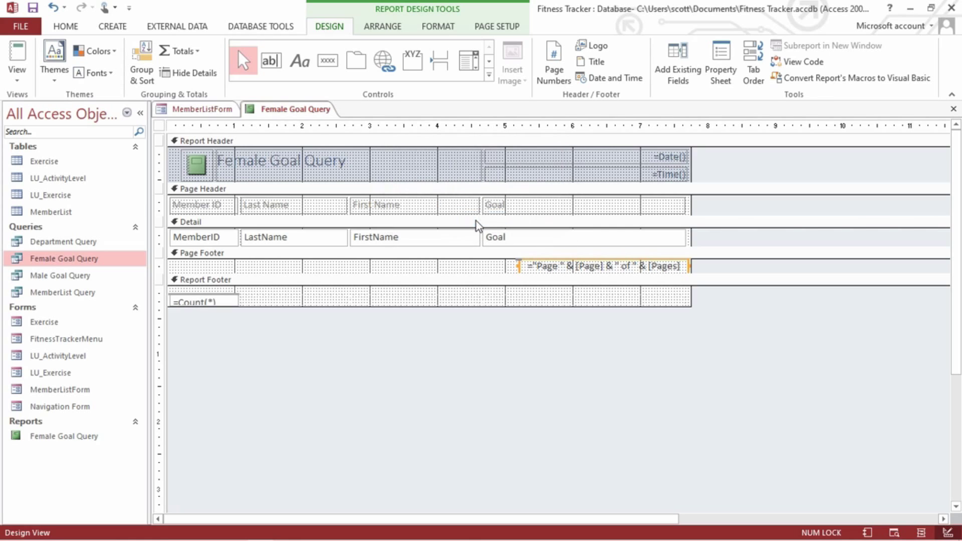
click(953, 108)
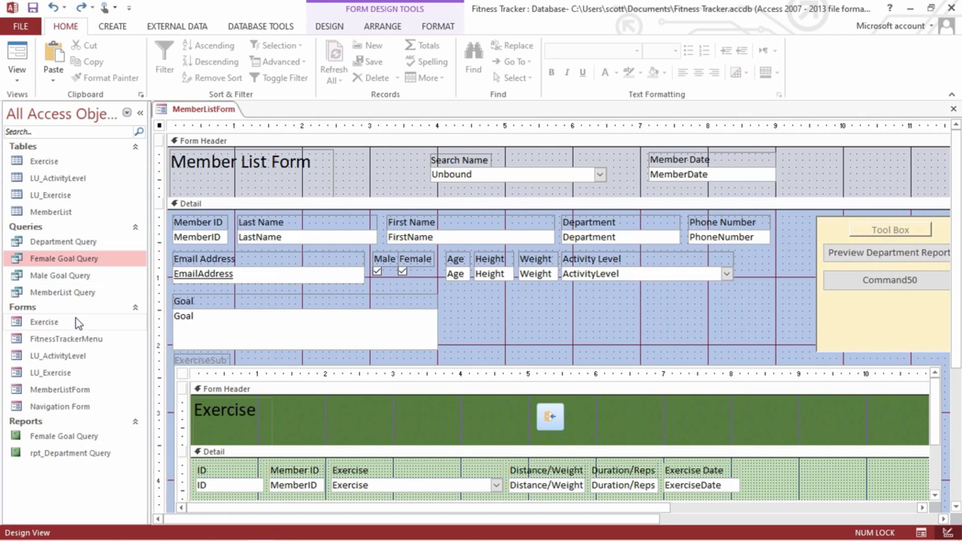
Create a report from the Male Goal Query and switch it to Design View.
click(57, 277)
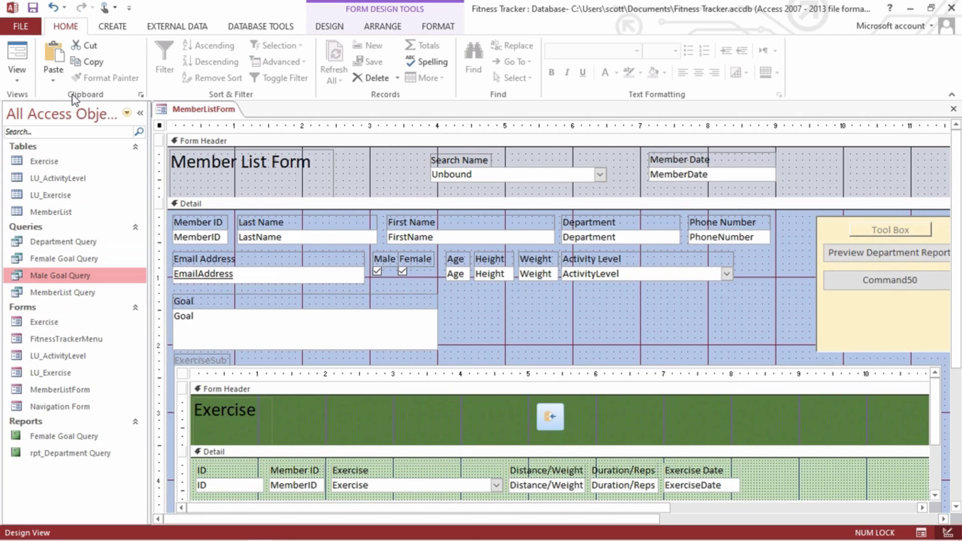
click(112, 27)
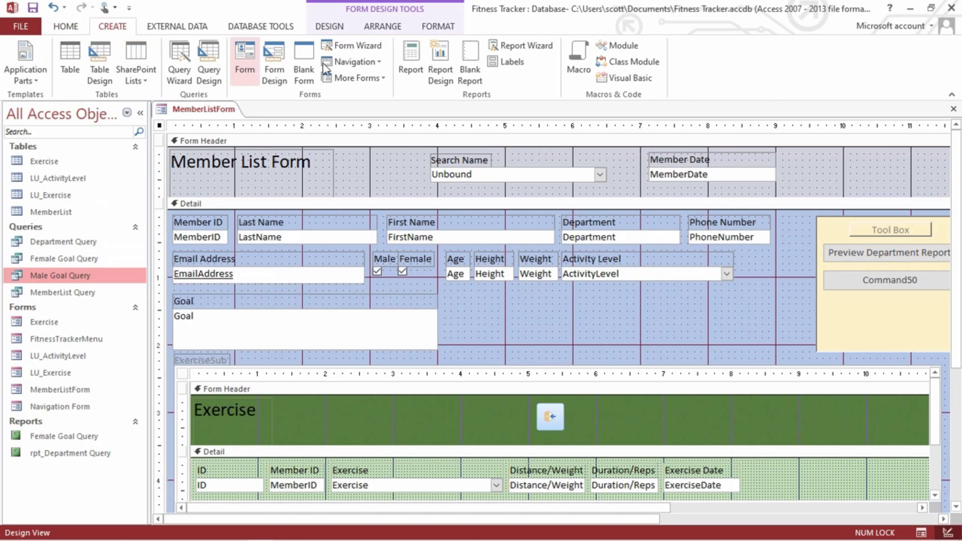
click(410, 60)
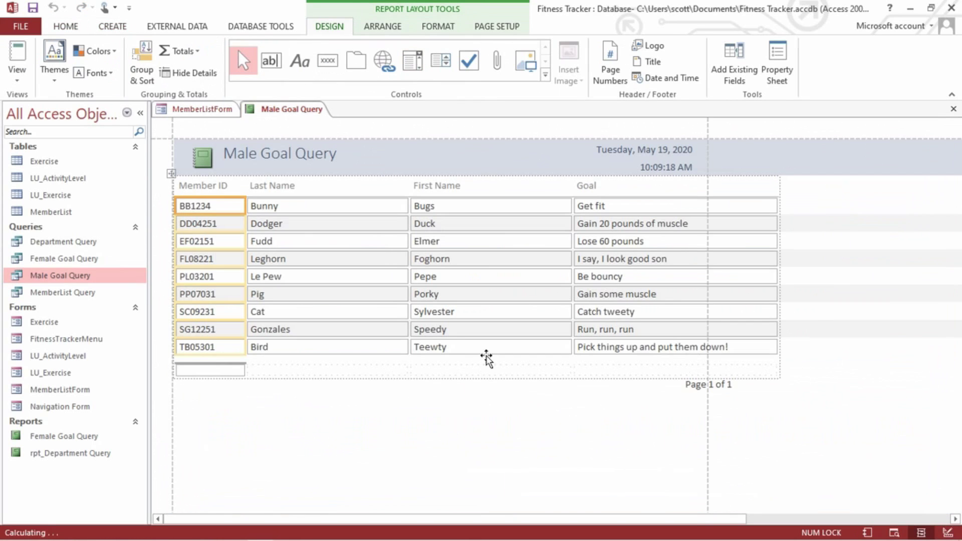
click(17, 75)
click(20, 194)
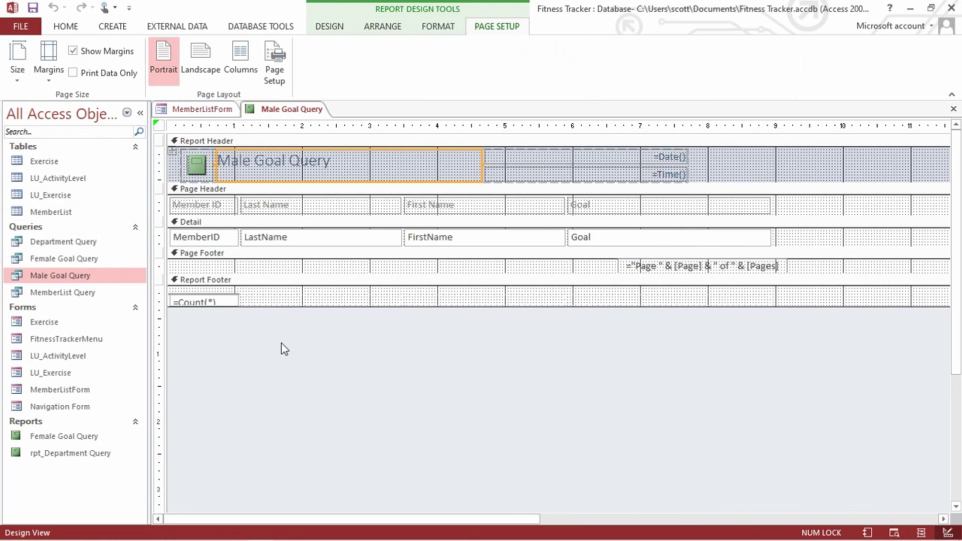
Narrow the report's Last Name column to about 1.8 inches and its First Name column to about 2 inches, headings included.
click(696, 203)
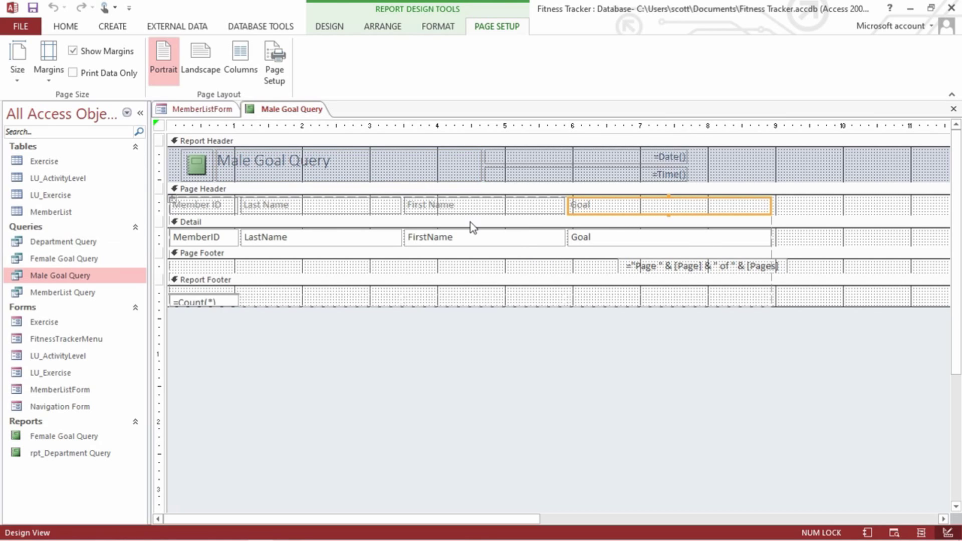
click(360, 211)
click(357, 238)
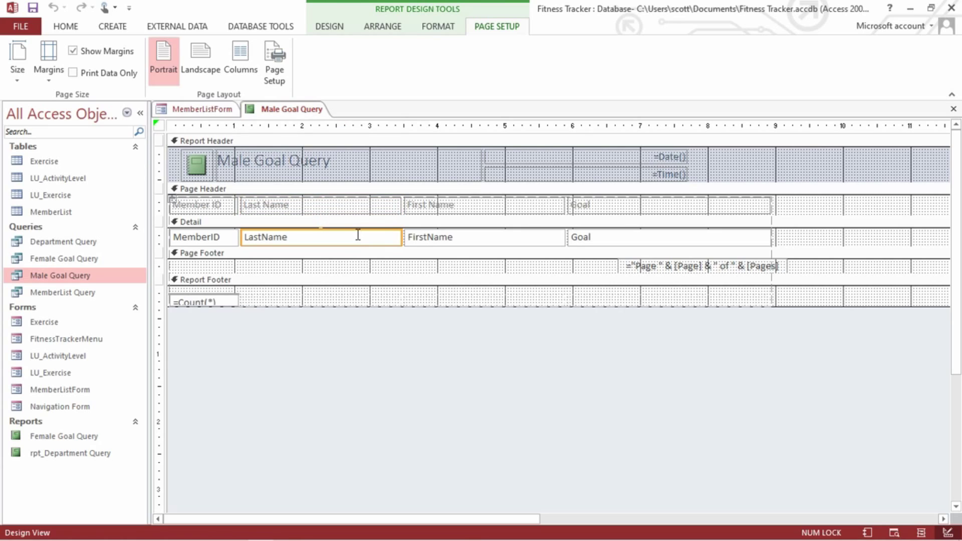
shift+click(359, 211)
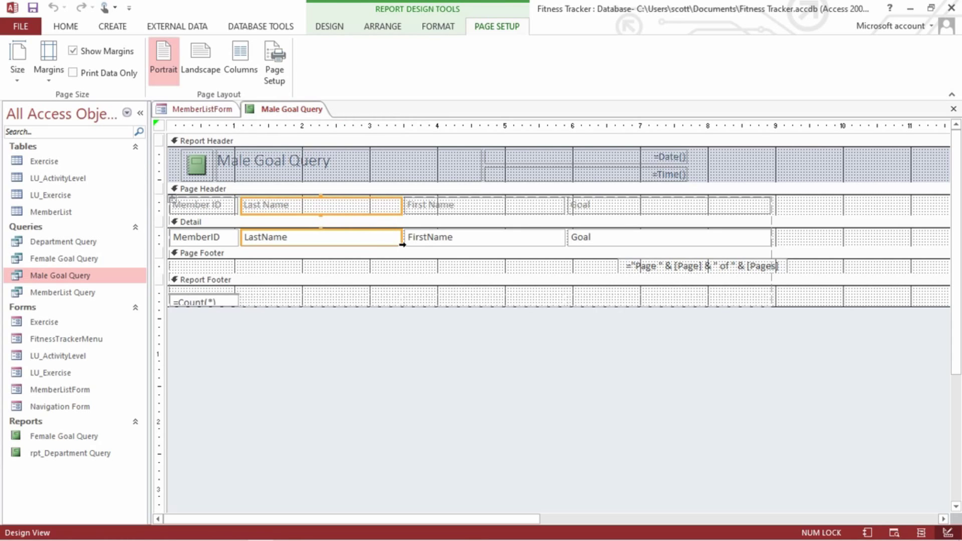
drag(397, 237, 365, 235)
click(468, 208)
shift+click(467, 233)
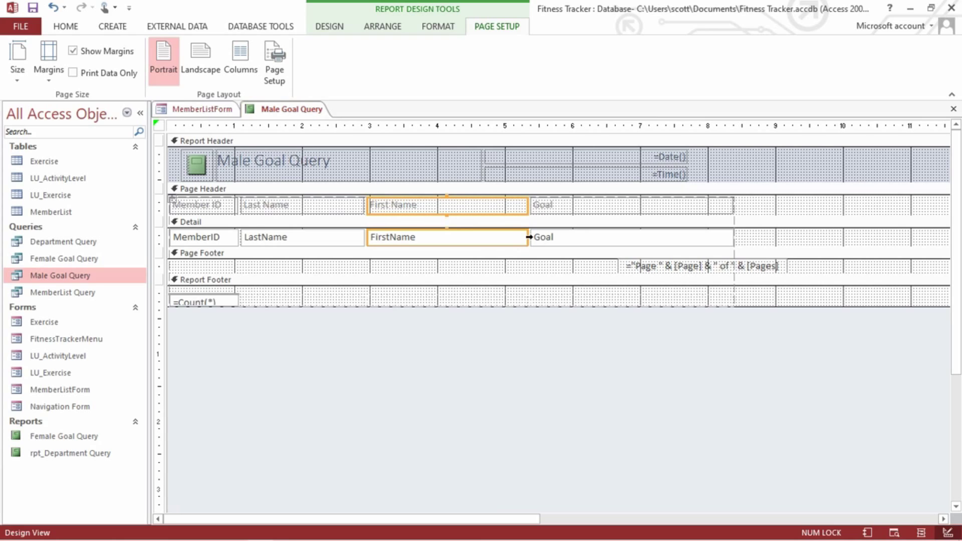
drag(525, 236, 499, 237)
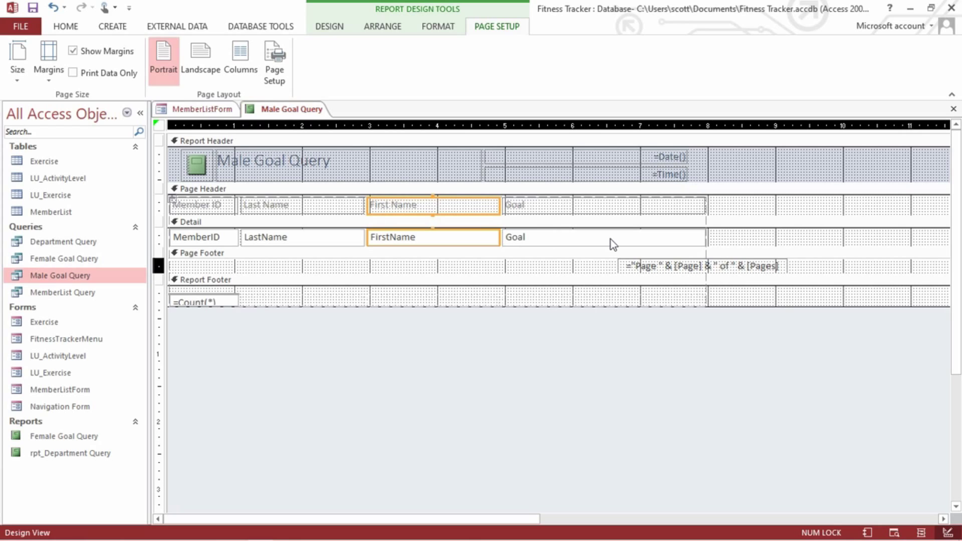
Shift the page number control left until it ends near the 8-inch mark, and reduce the report's width to about 8 inches.
click(689, 268)
key(Left)
key(Left)
key(Left)
key(Left)
key(Left)
key(Left)
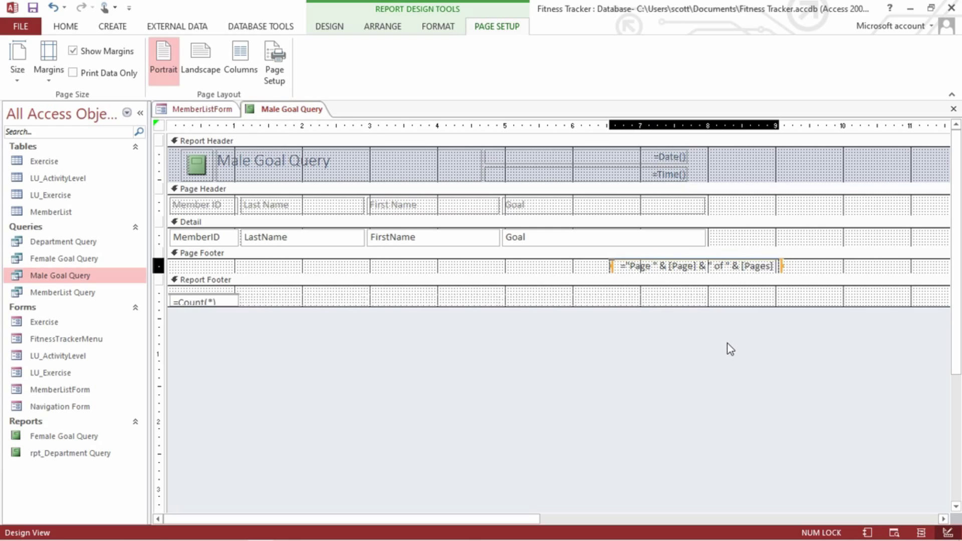
drag(526, 519, 760, 521)
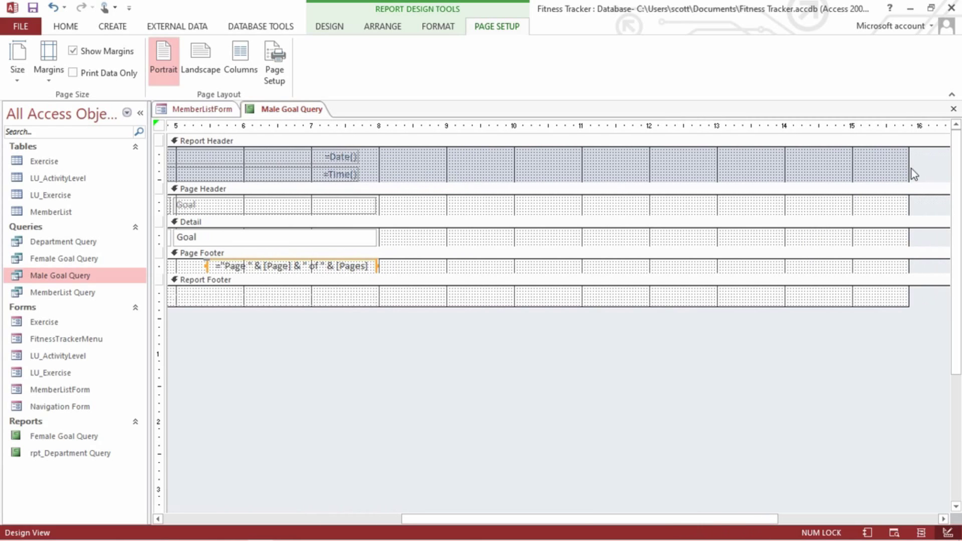
drag(908, 169, 381, 190)
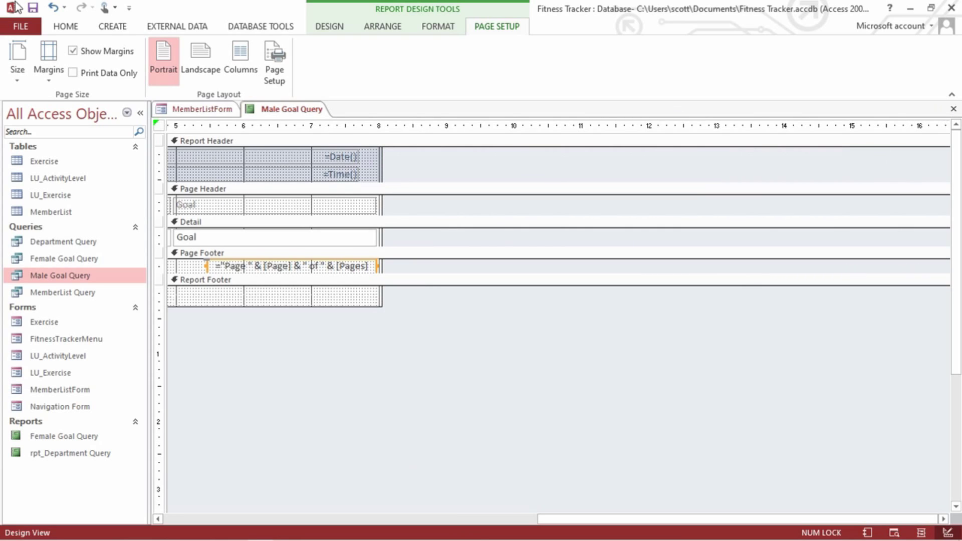
Save the report as Male Goal Query and close it.
click(33, 7)
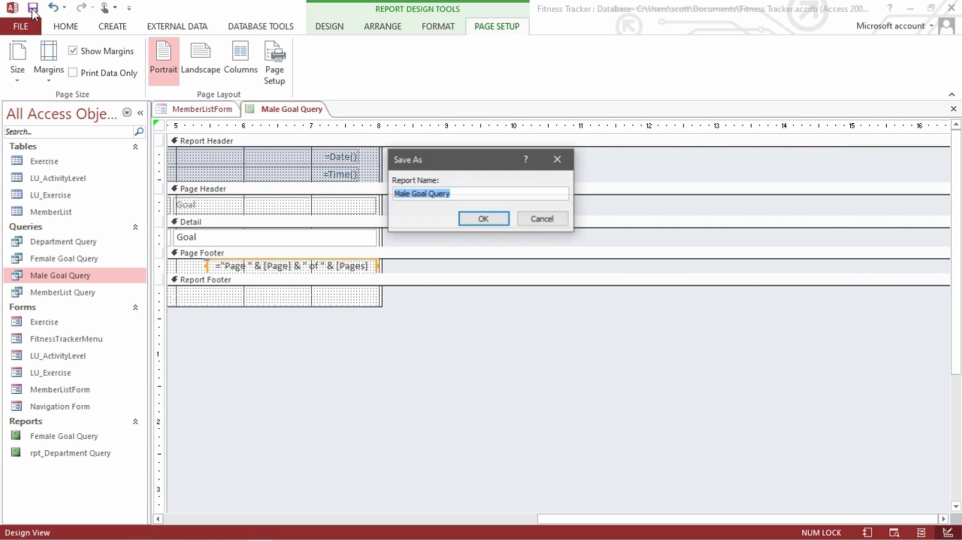
click(480, 221)
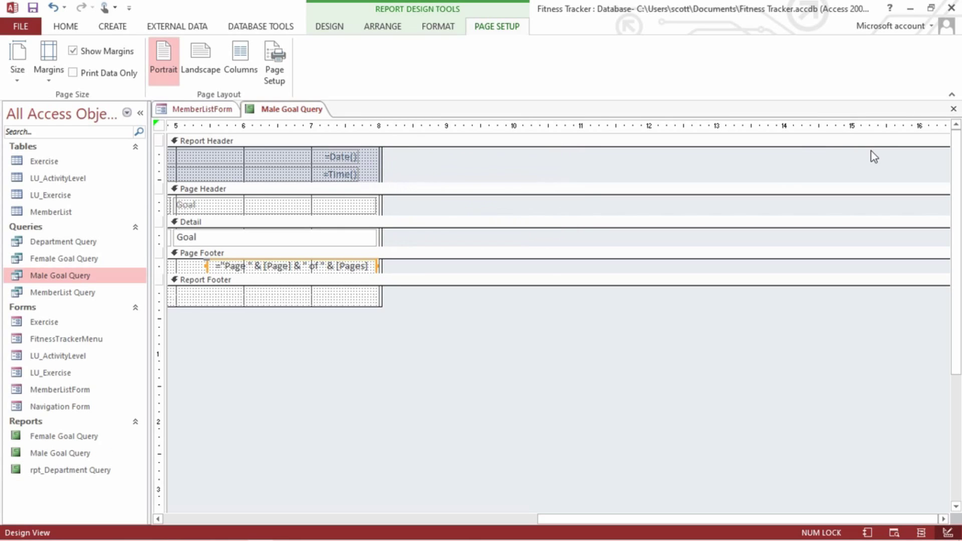
click(954, 109)
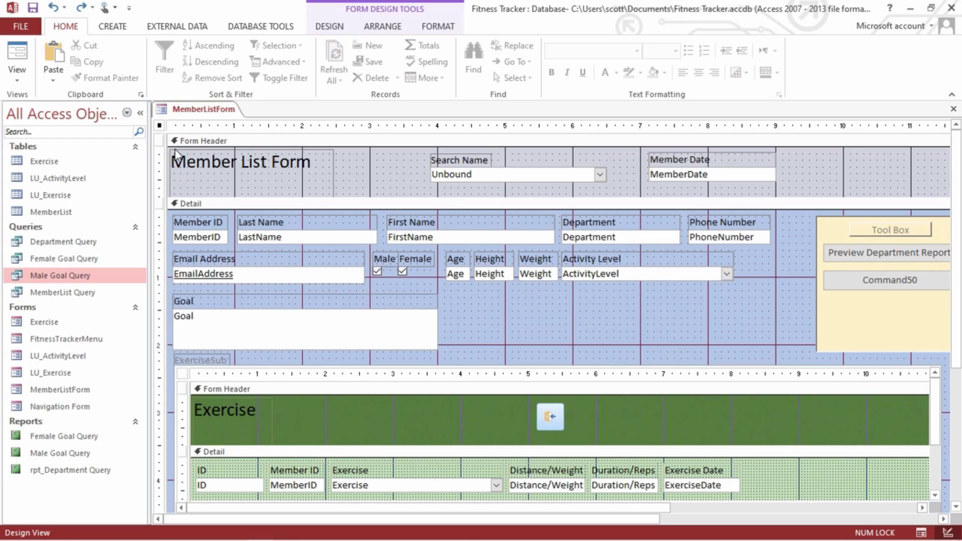
Create a new macro and add an OpenReport action to it.
click(114, 28)
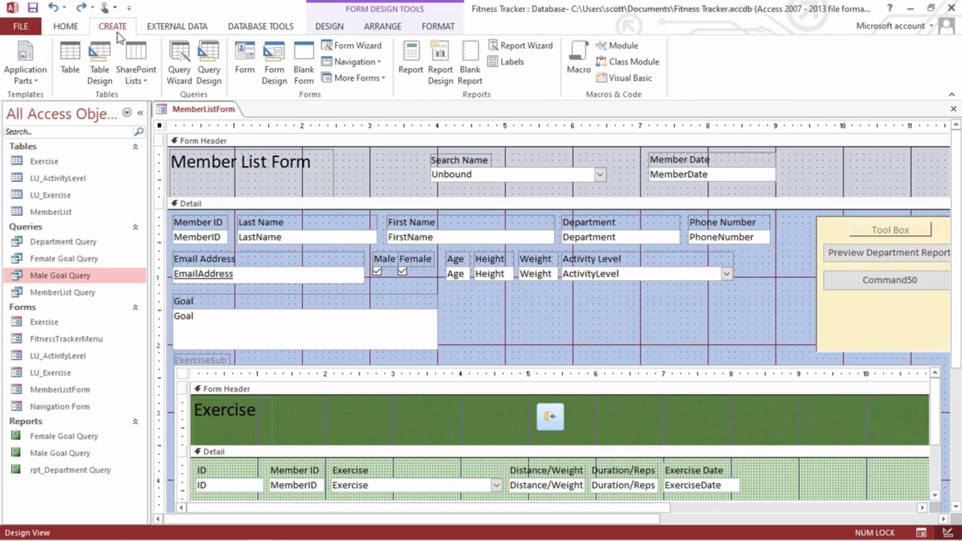
click(579, 59)
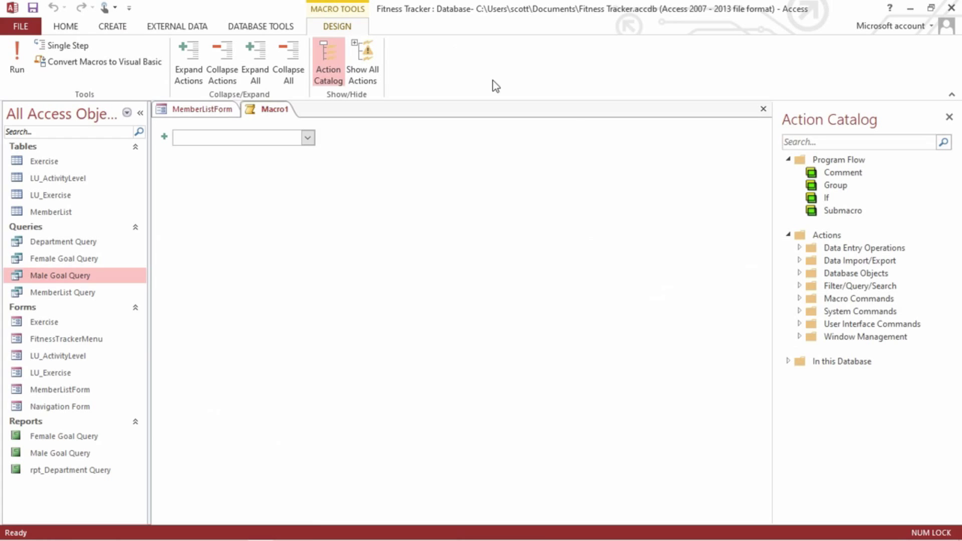
click(308, 138)
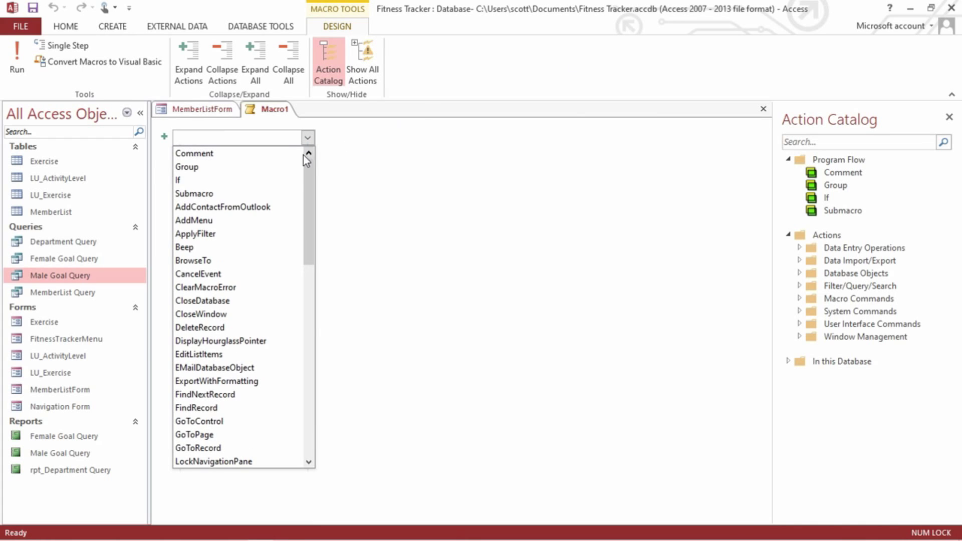
scroll(261, 270, down, 5)
scroll(259, 278, down, 2)
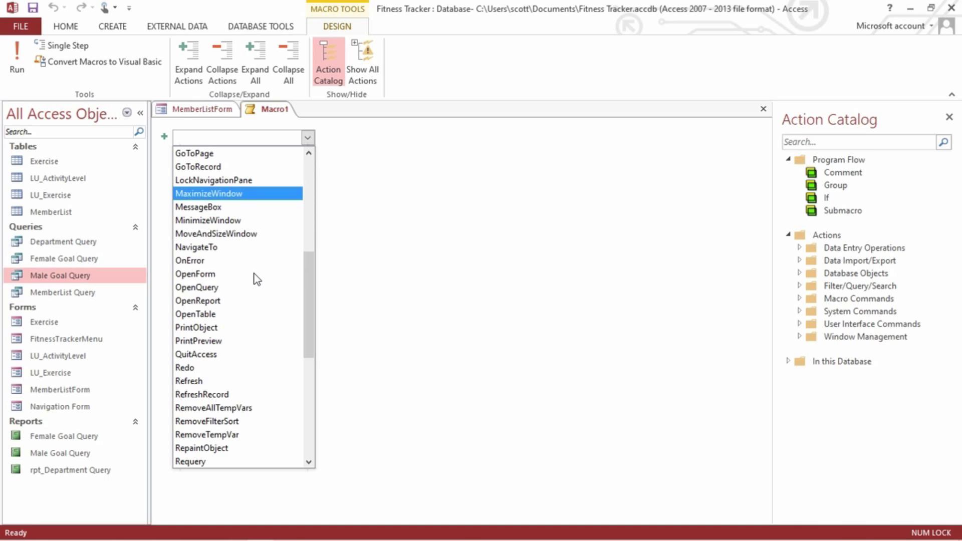
click(202, 304)
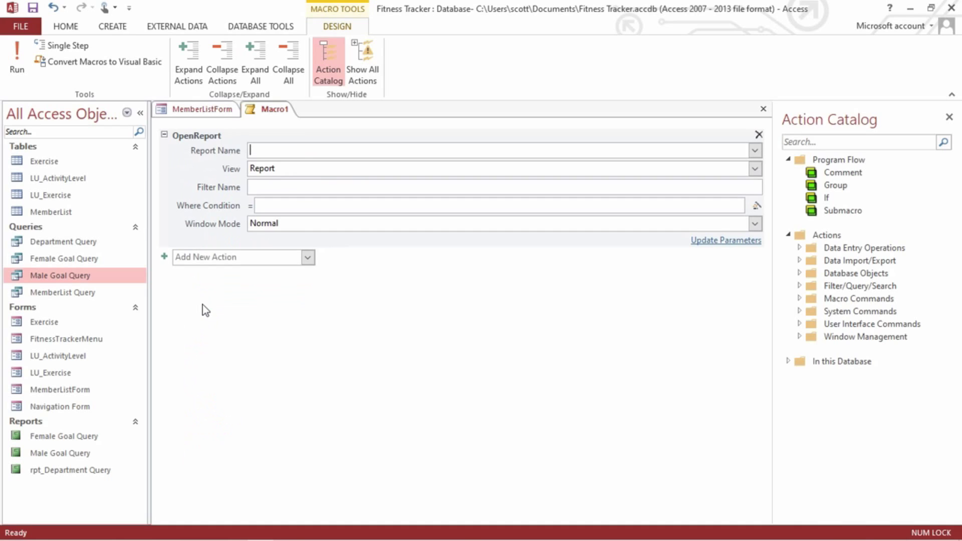
Set the OpenReport action to open the Female Goal Query report in Print Preview.
click(754, 150)
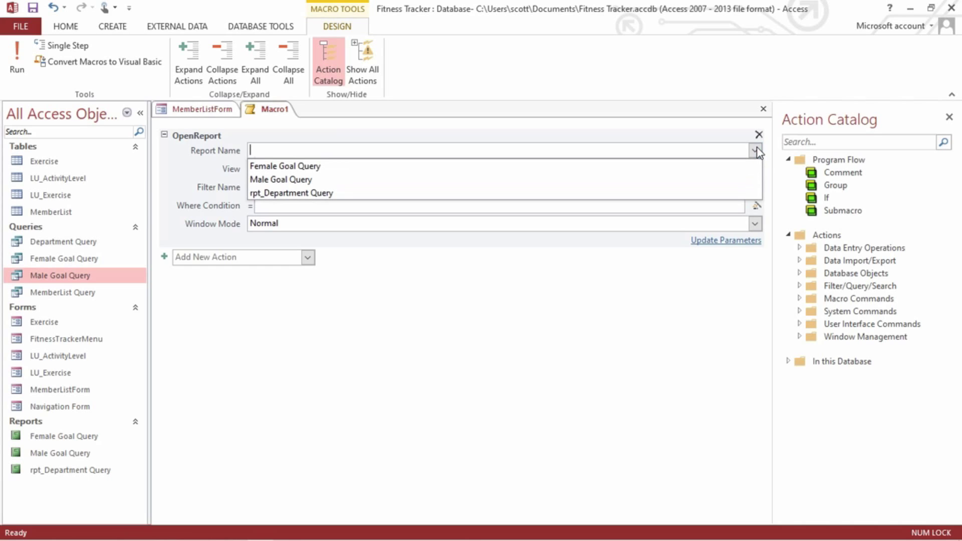
click(503, 169)
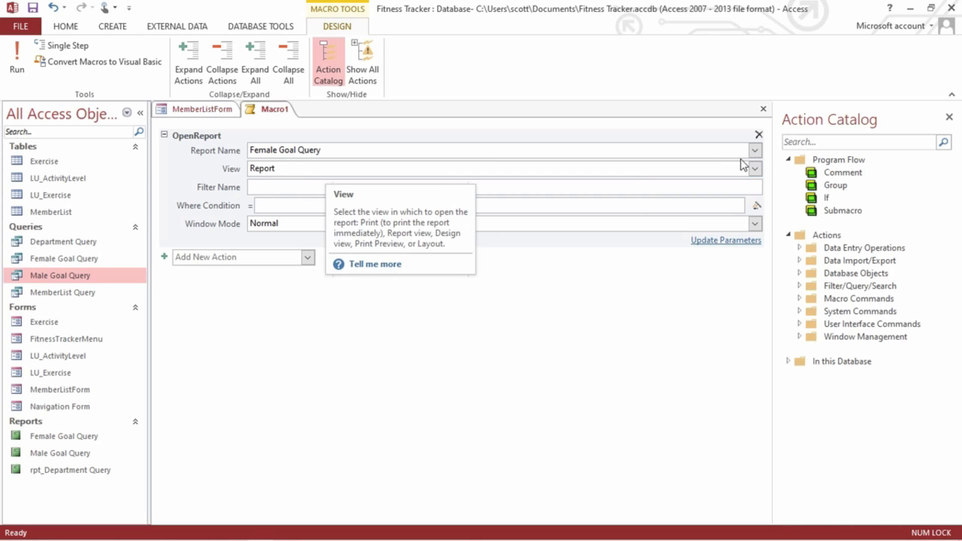
click(754, 168)
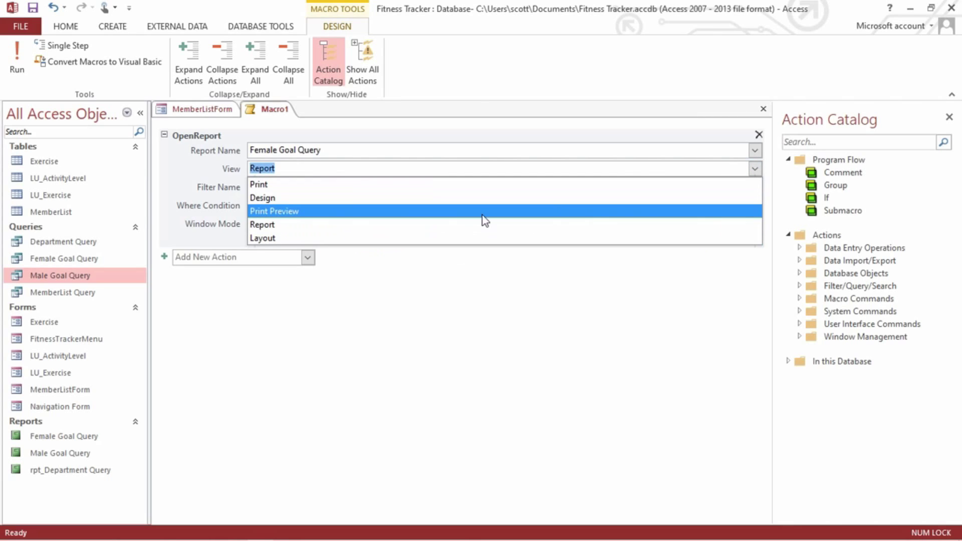
click(309, 211)
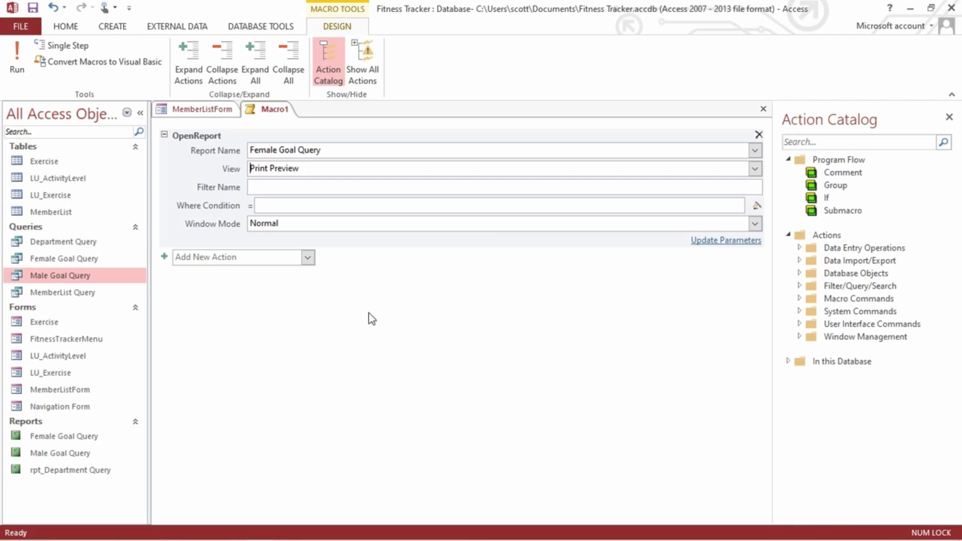
Add a Beep action to the macro and move it above the OpenReport action.
click(308, 260)
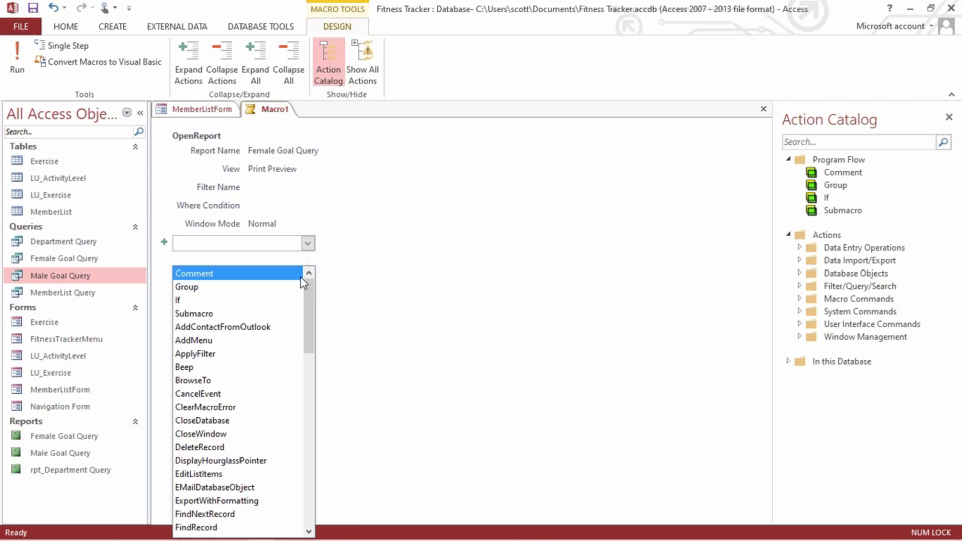
click(232, 368)
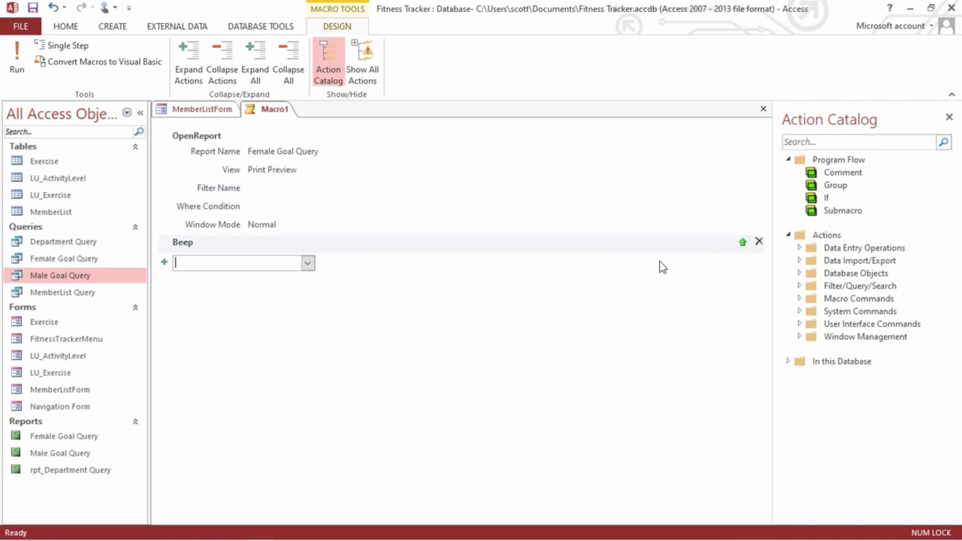
click(742, 244)
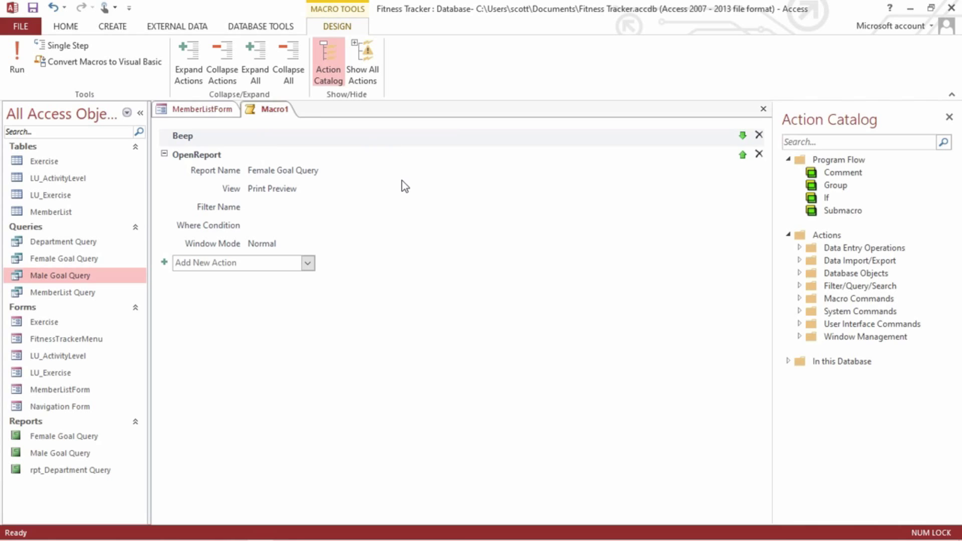
Run the macro, saving it under the name FemaleGoalReport.
click(17, 56)
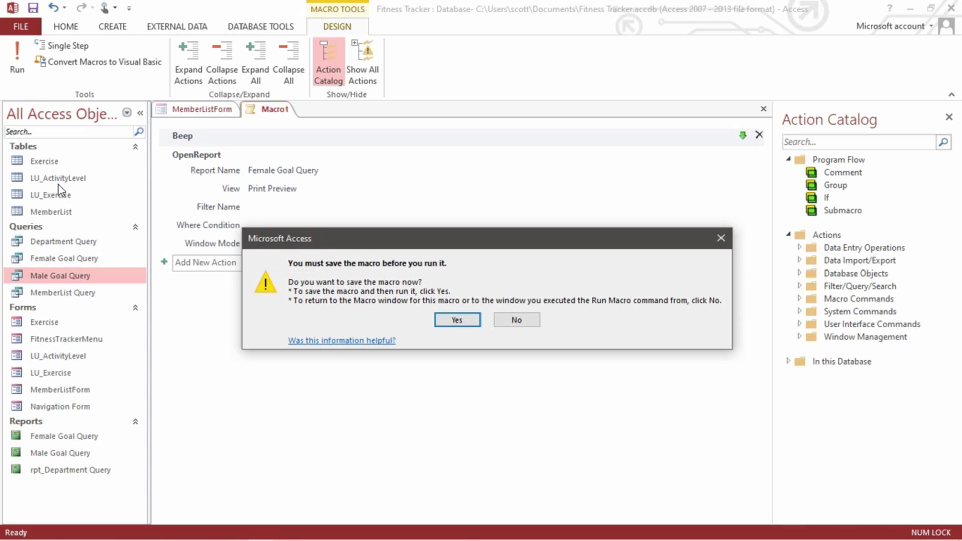
click(457, 320)
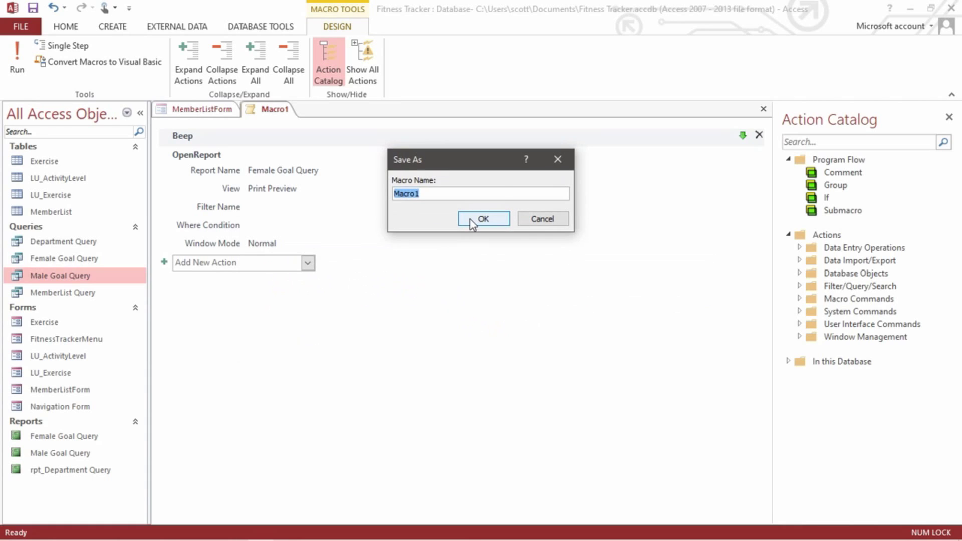
text(FemaleGoal)
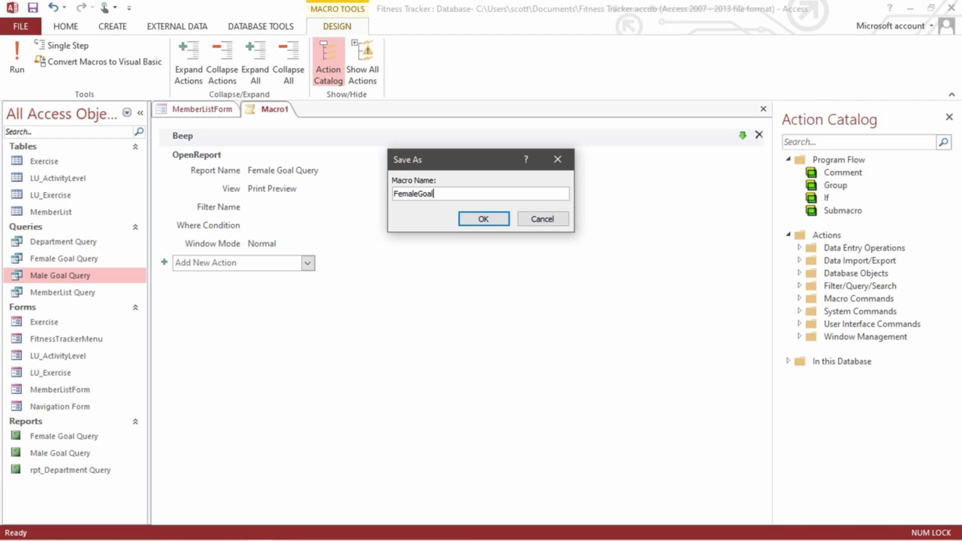
text(Repor)
click(481, 219)
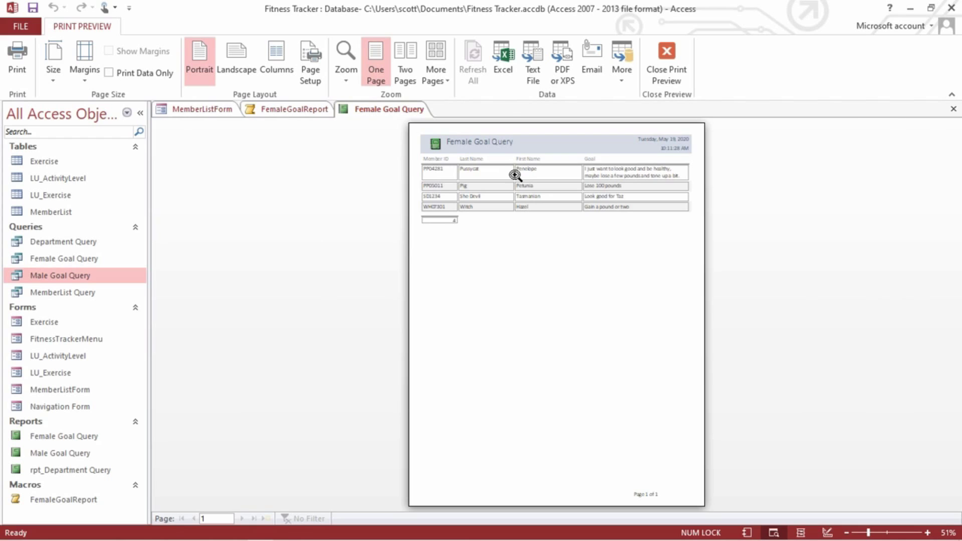
Check the previewed report up close and close it, and save and close the FemaleGoalReport macro.
click(515, 177)
scroll(481, 215, up, 2)
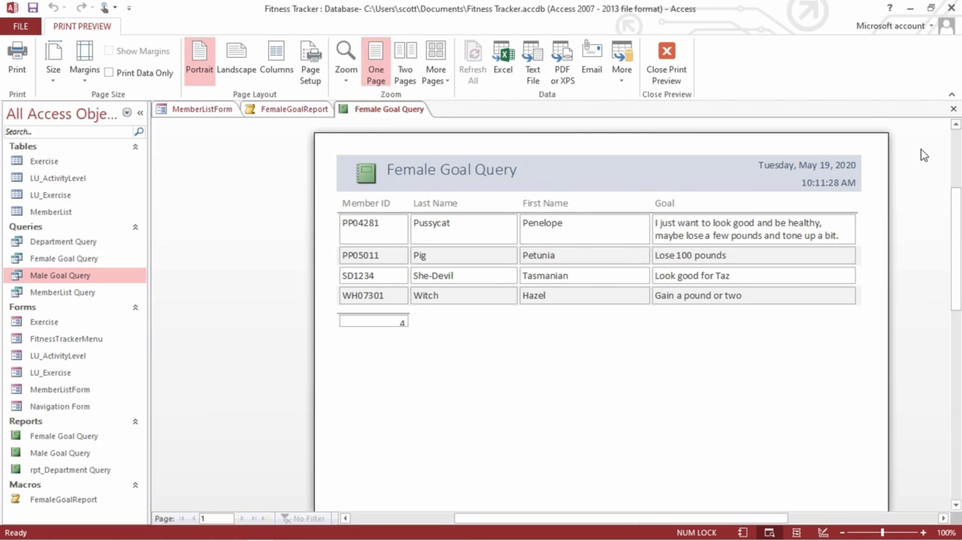
click(953, 109)
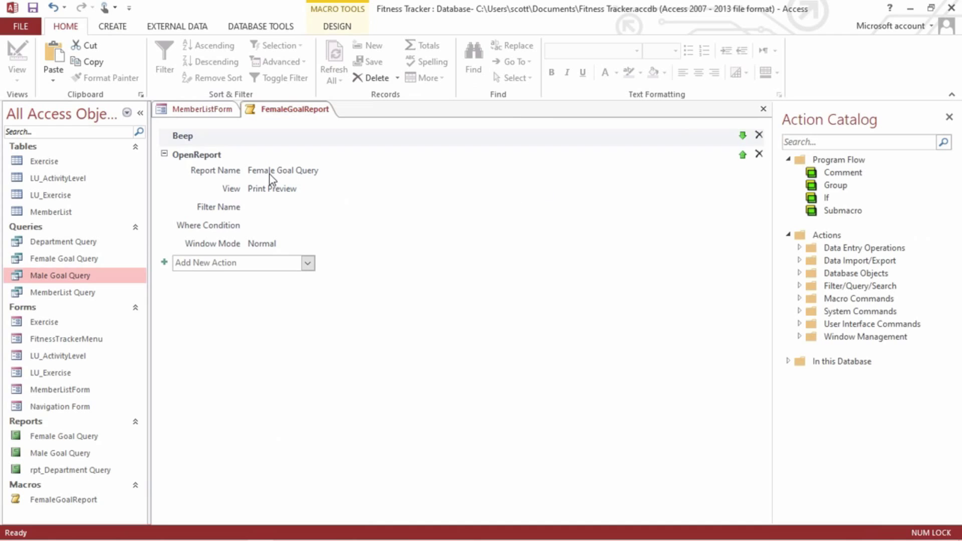
click(34, 9)
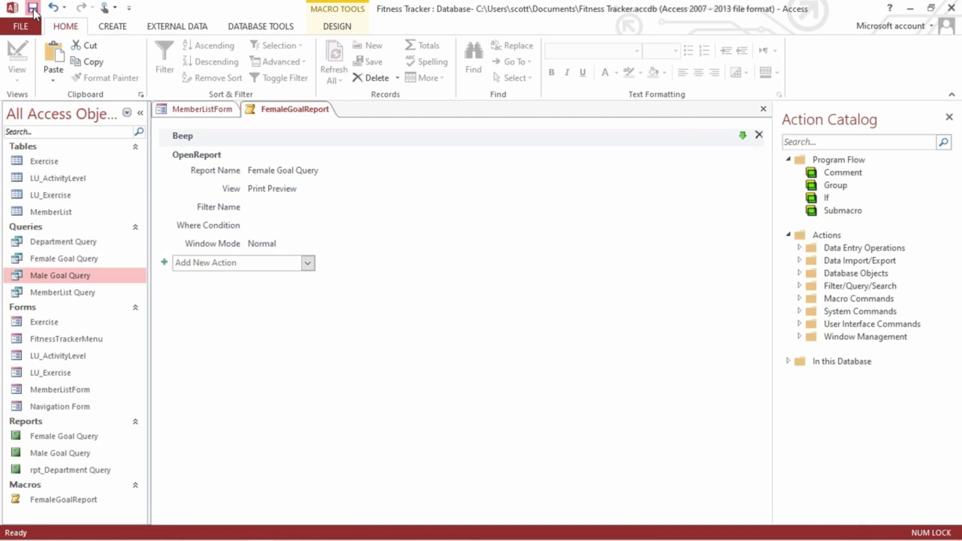
click(766, 110)
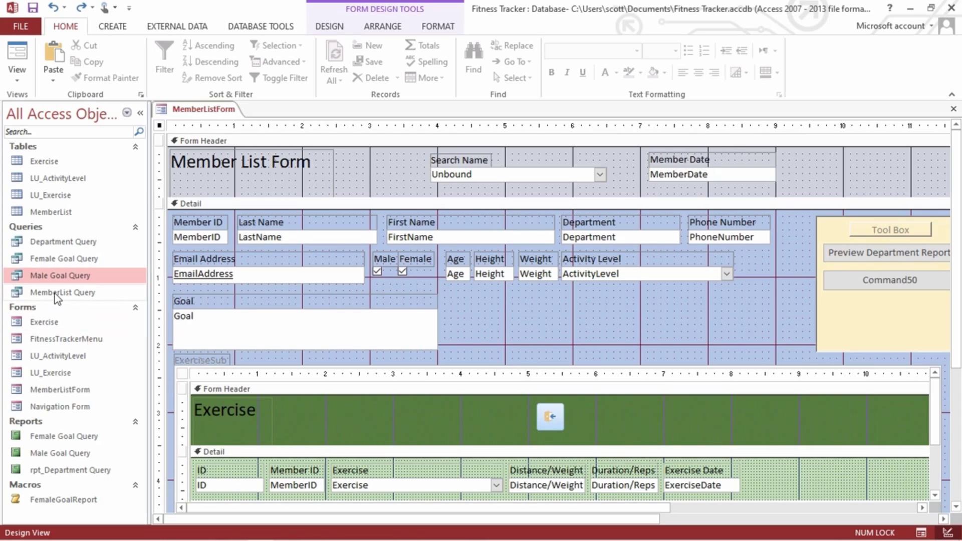
Create a new macro and add a Beep action as its first action.
click(58, 280)
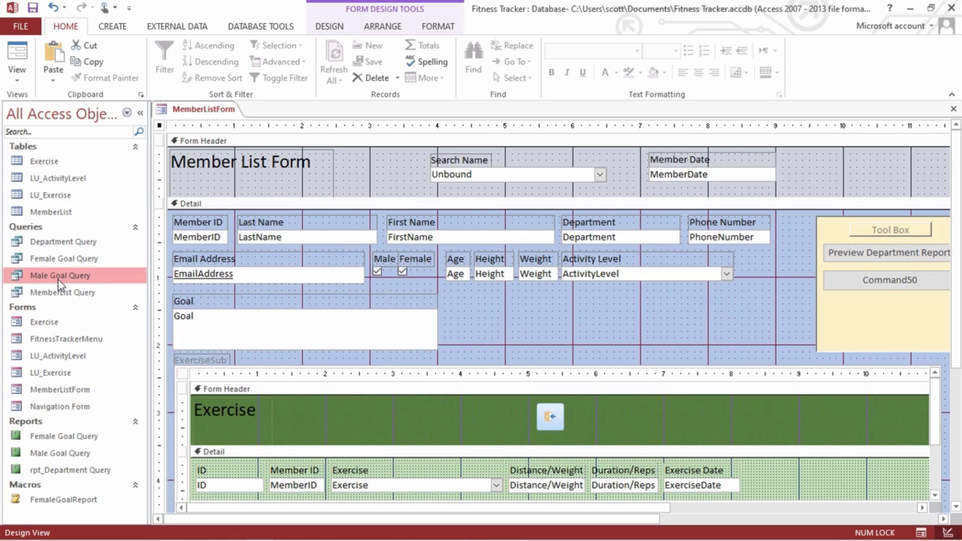
click(109, 27)
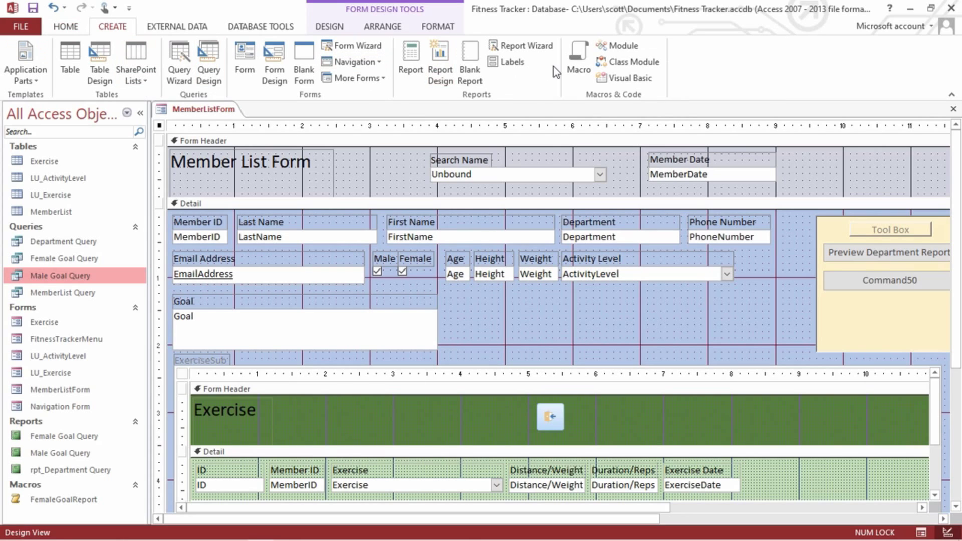
click(576, 60)
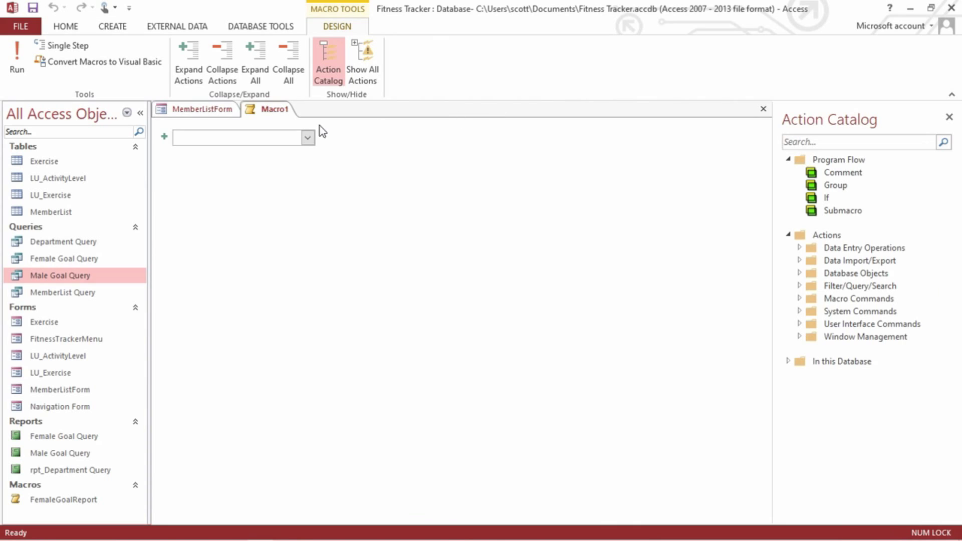
click(308, 138)
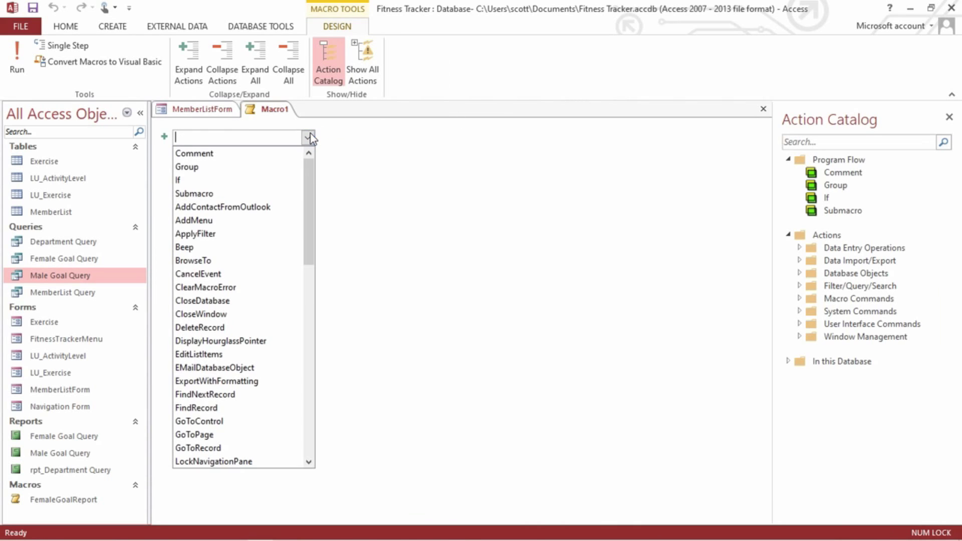
click(231, 248)
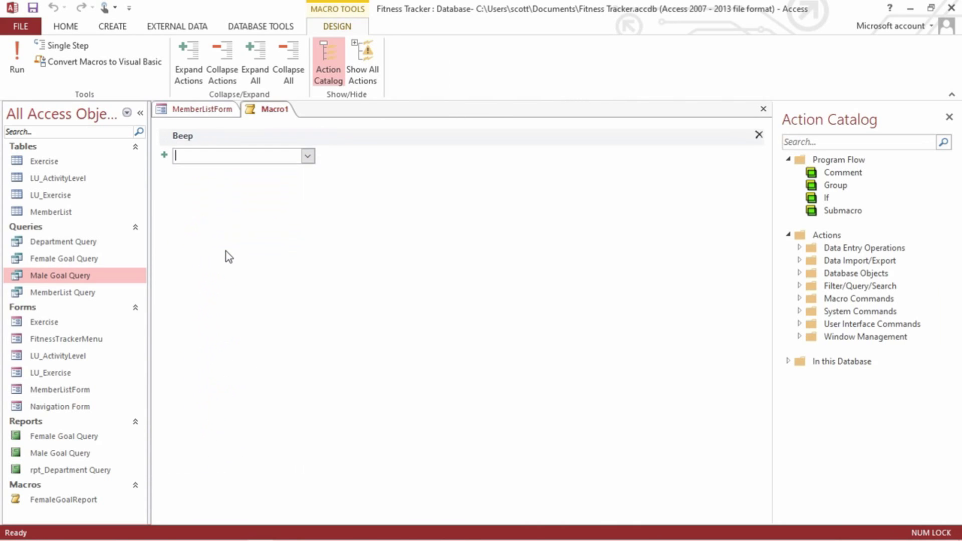
Add an OpenReport action below the Beep that opens the Male Goal Query report in Print Preview.
click(308, 155)
scroll(273, 335, down, 2)
scroll(268, 338, down, 3)
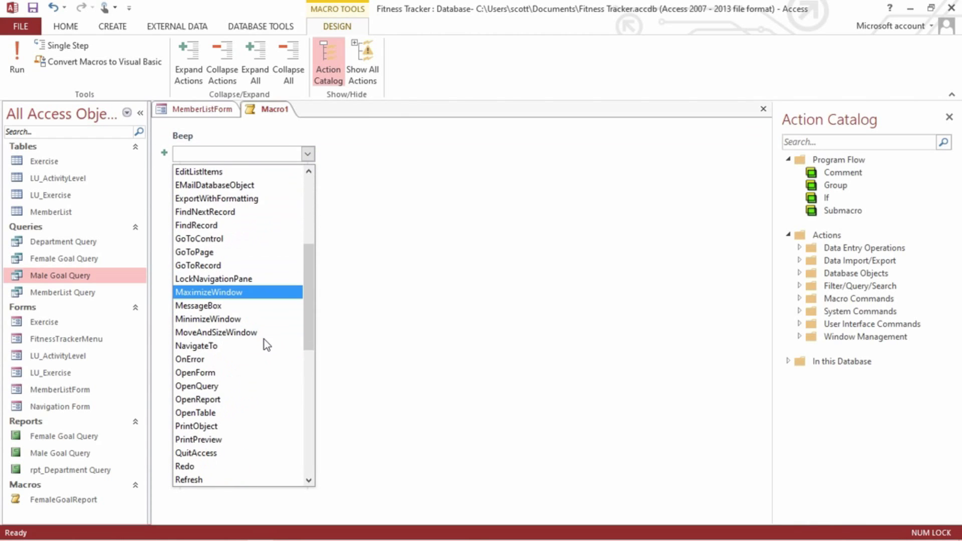
click(245, 400)
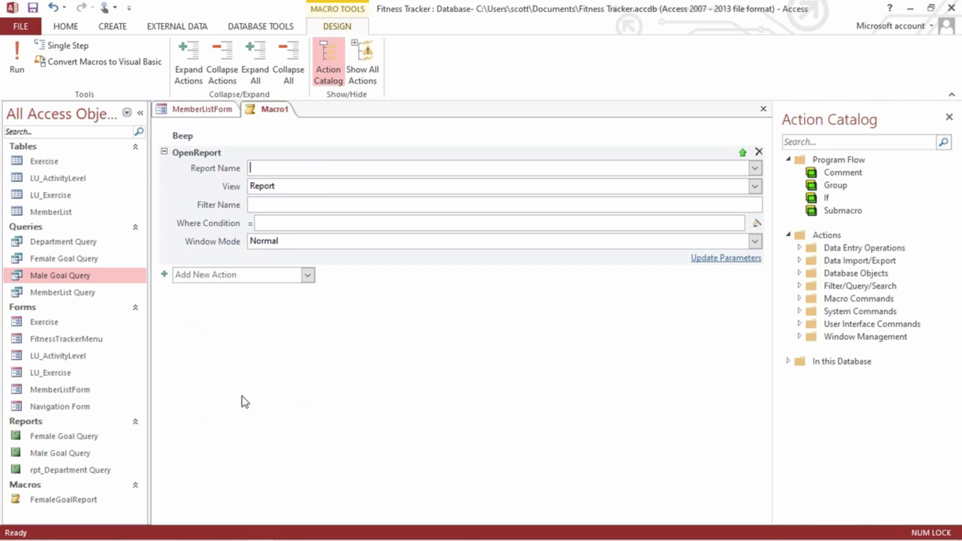
click(753, 168)
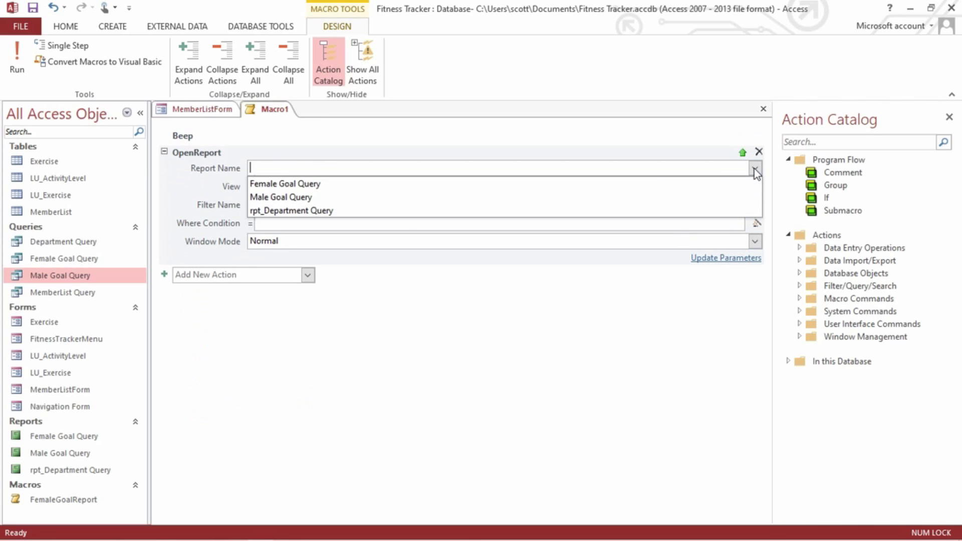
click(441, 196)
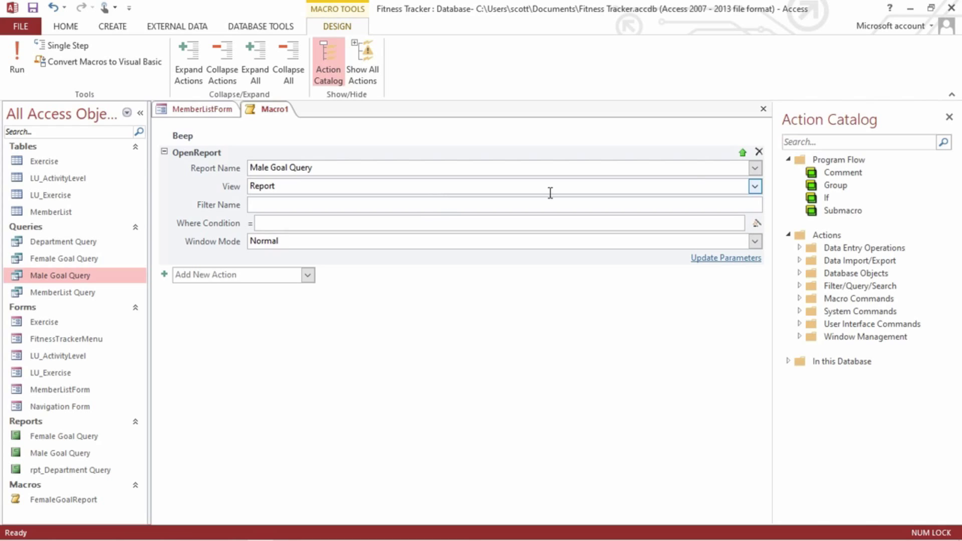
click(754, 186)
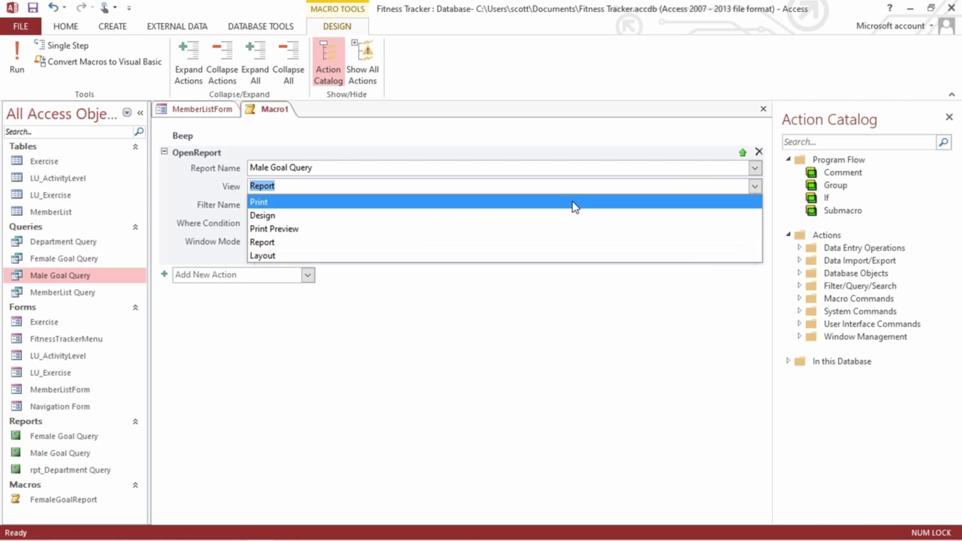
click(329, 229)
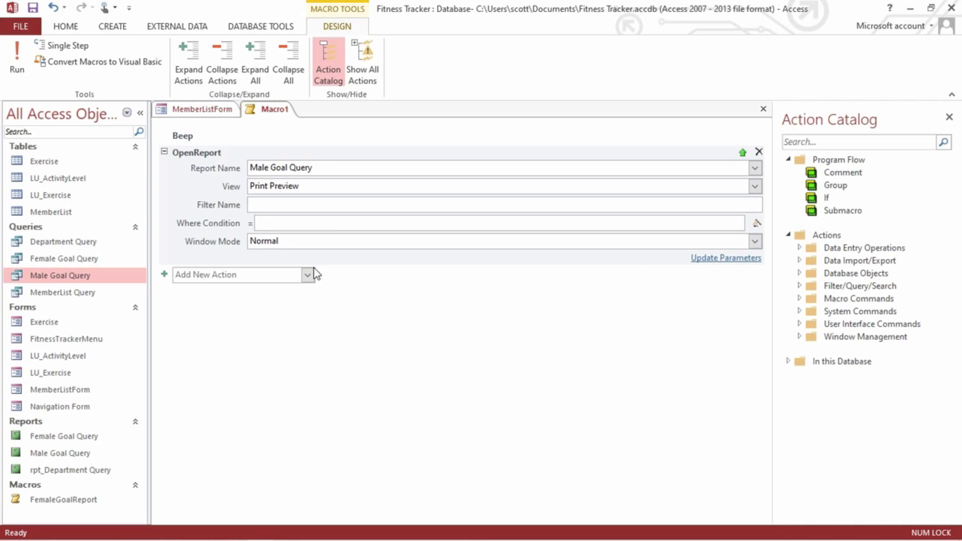
Run the macro, saving it under the name MaleGoalReport.
click(16, 63)
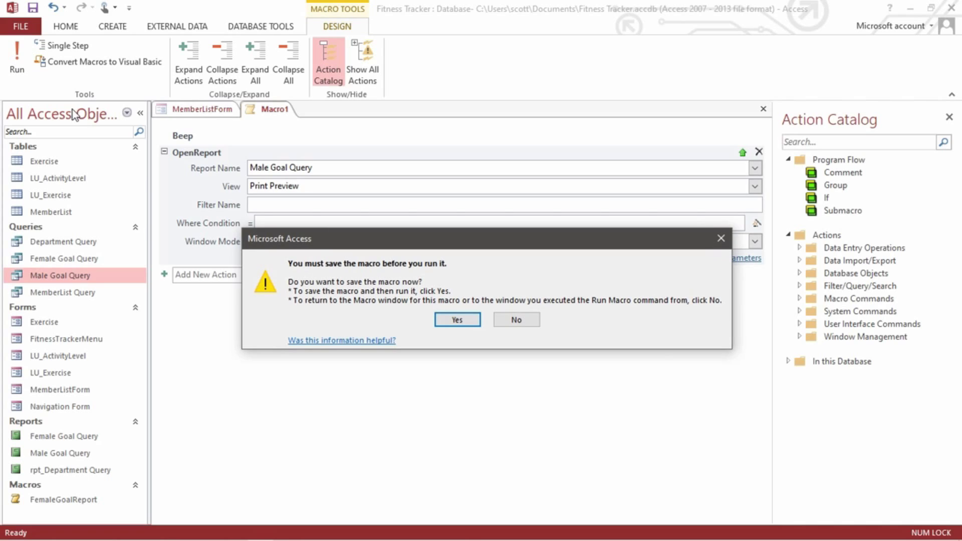
click(457, 319)
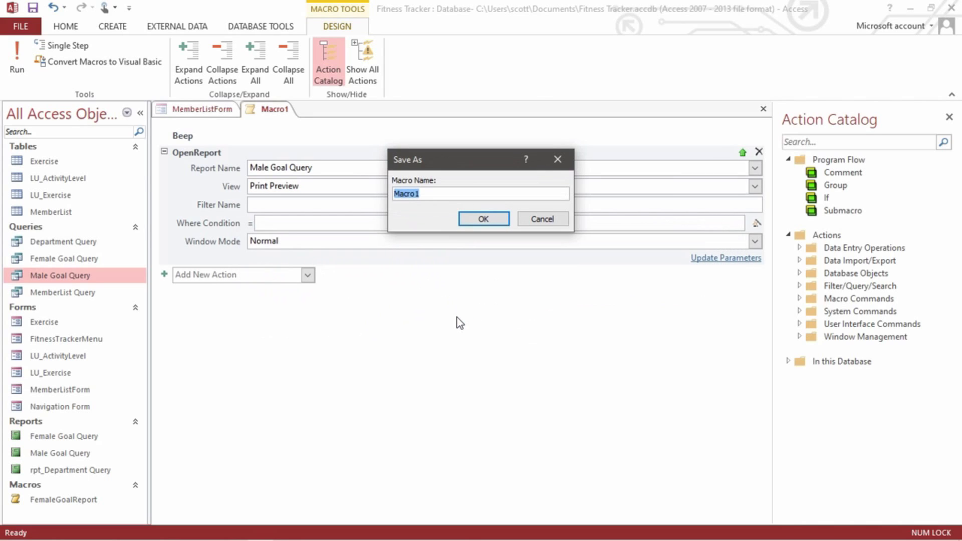
text(M)
text(Gosal)
key(BackSpace)
key(BackSpace)
key(BackSpace)
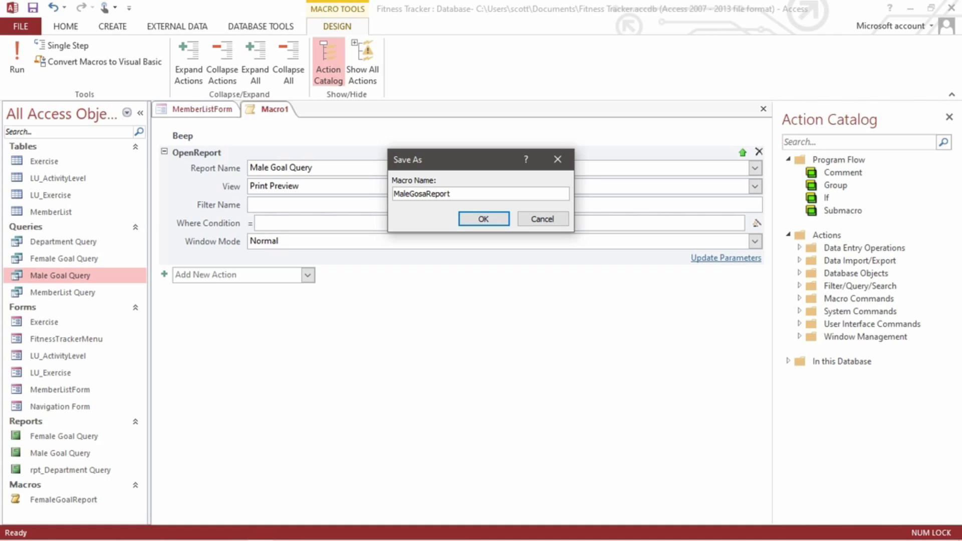
text(al)
click(481, 219)
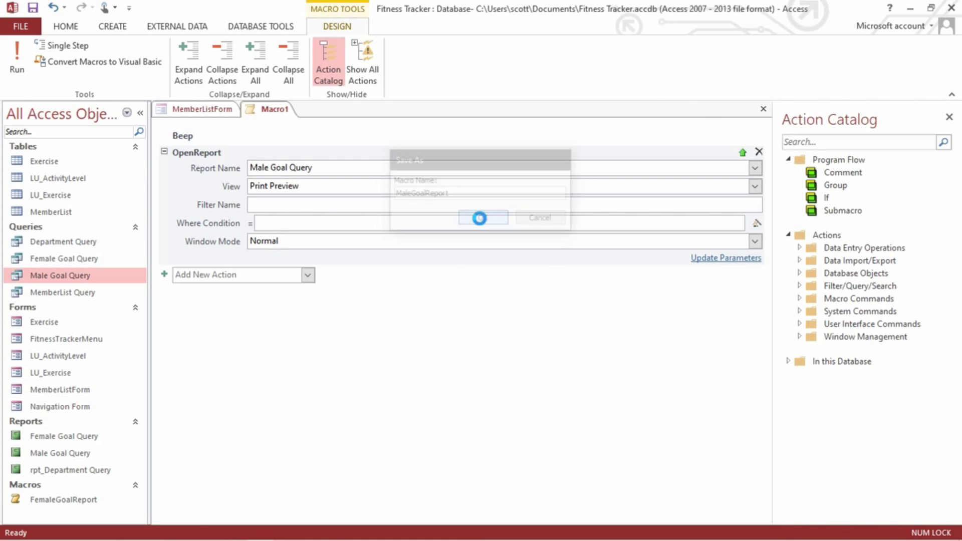
Check the previewed Male Goal Query report up close and close it, and save and close the MaleGoalReport macro.
click(486, 220)
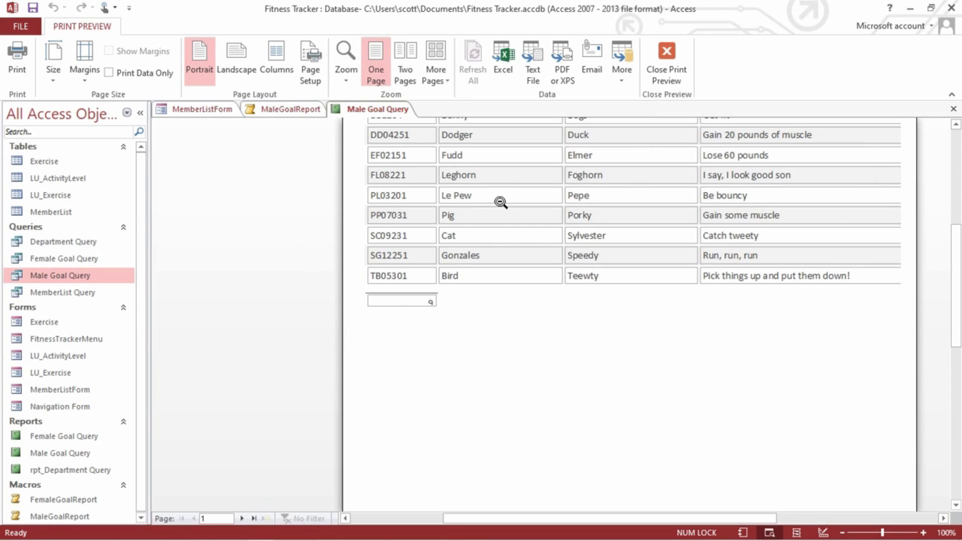
scroll(486, 216, up, 1)
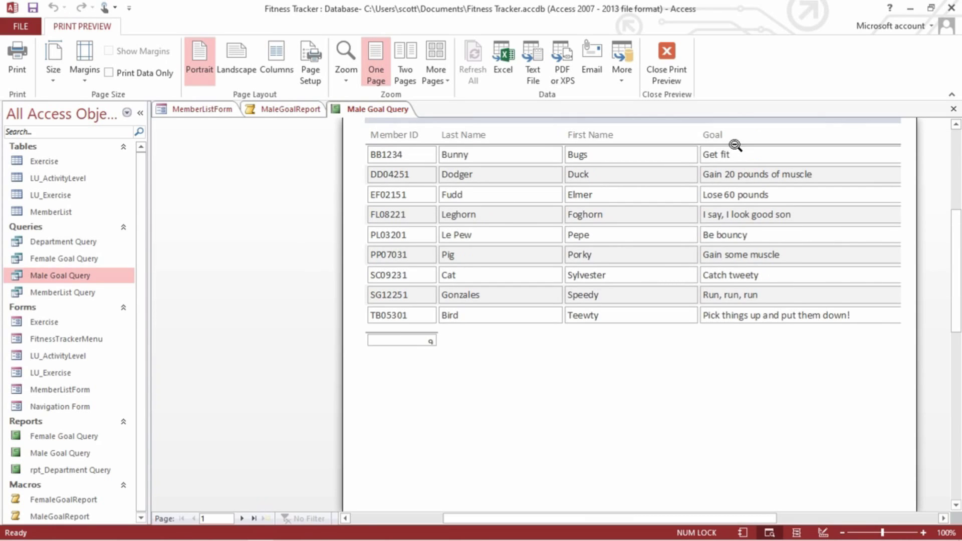
click(953, 110)
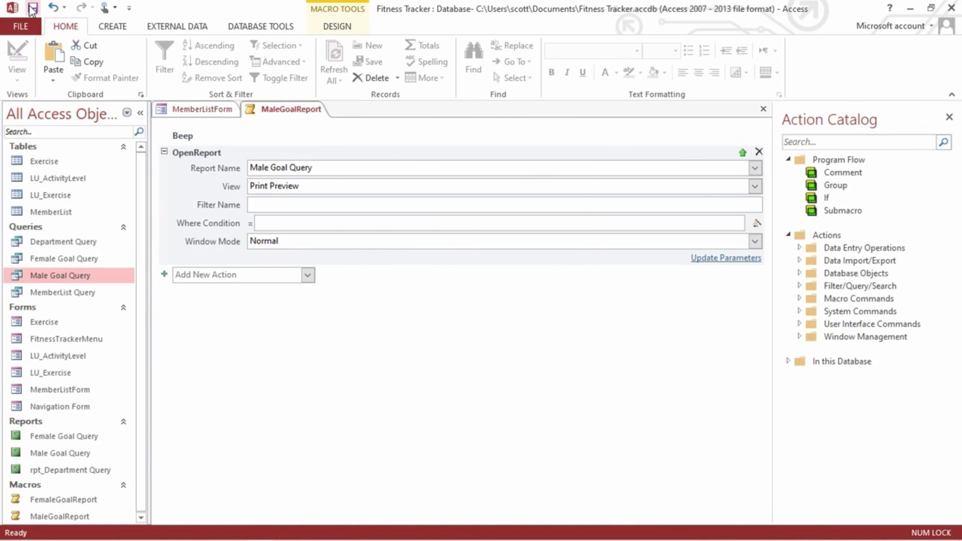
click(33, 9)
click(763, 109)
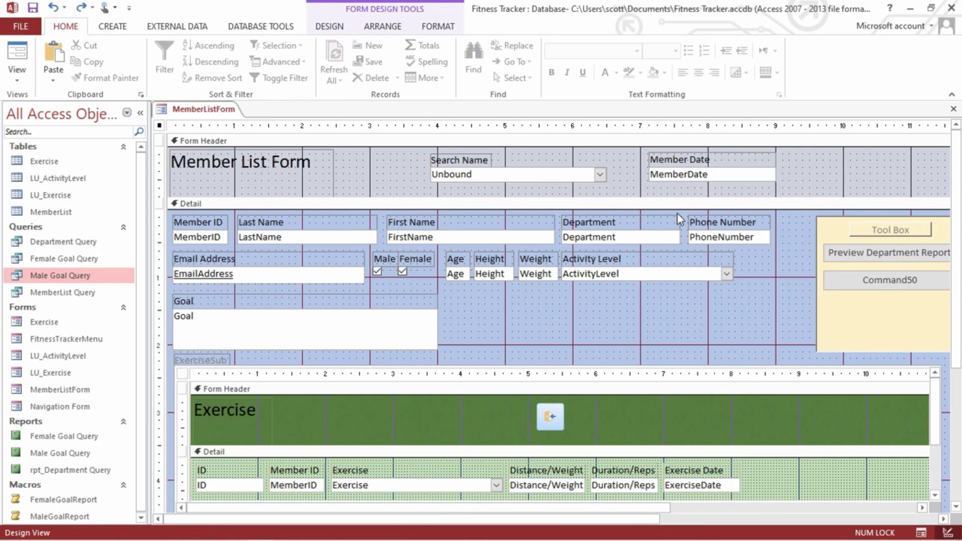
Collapse the Navigation Pane and assign the FemaleGoalReport macro to the On Click event of the Command50 button in the tool box.
click(140, 113)
click(741, 280)
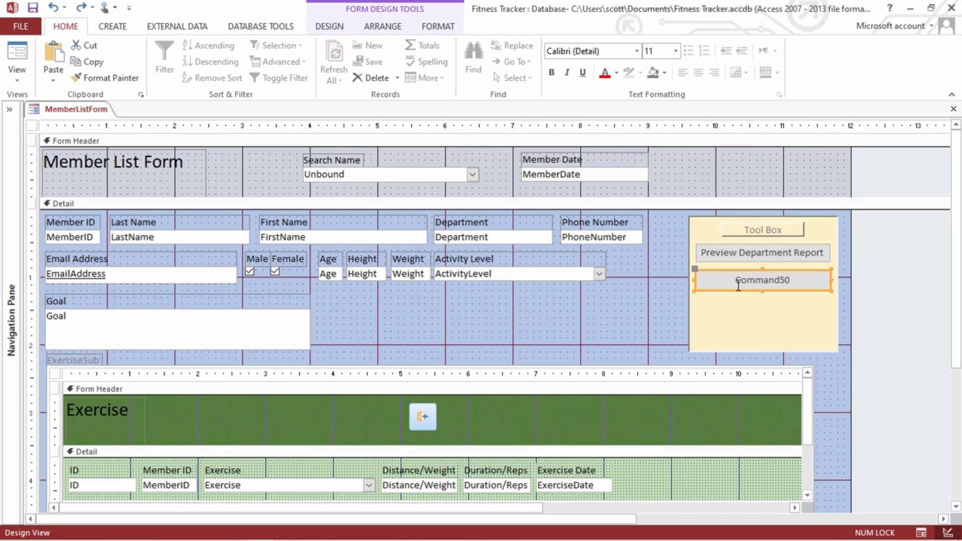
right_click(737, 285)
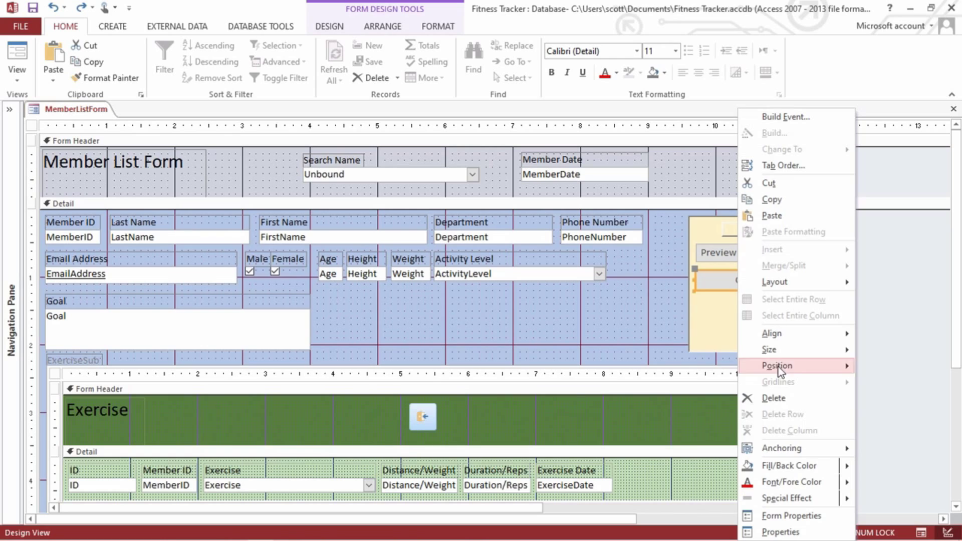
click(780, 532)
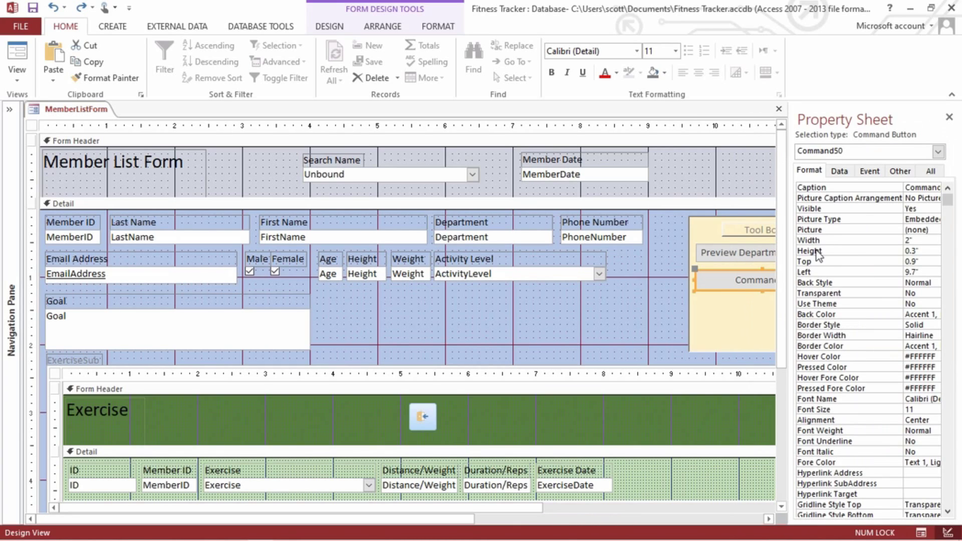
click(839, 171)
click(869, 172)
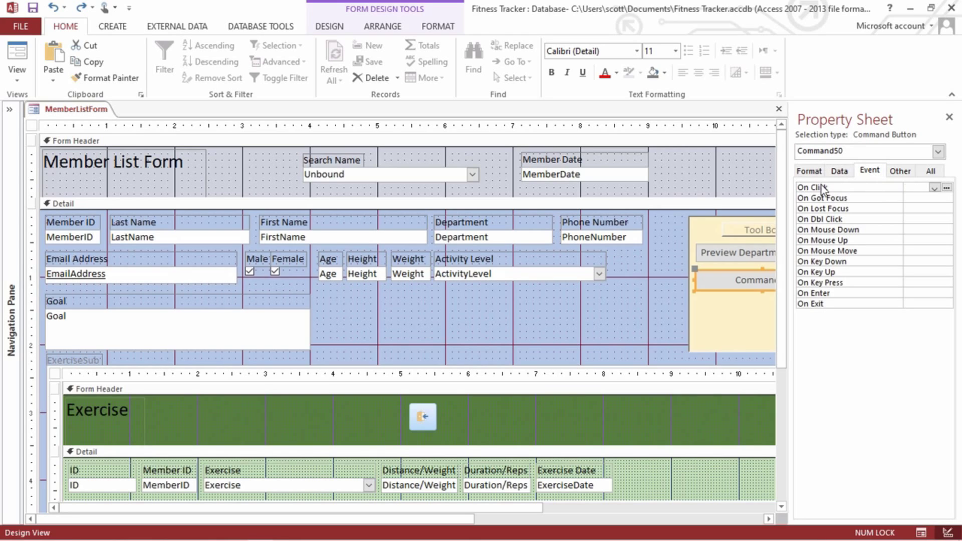
click(934, 189)
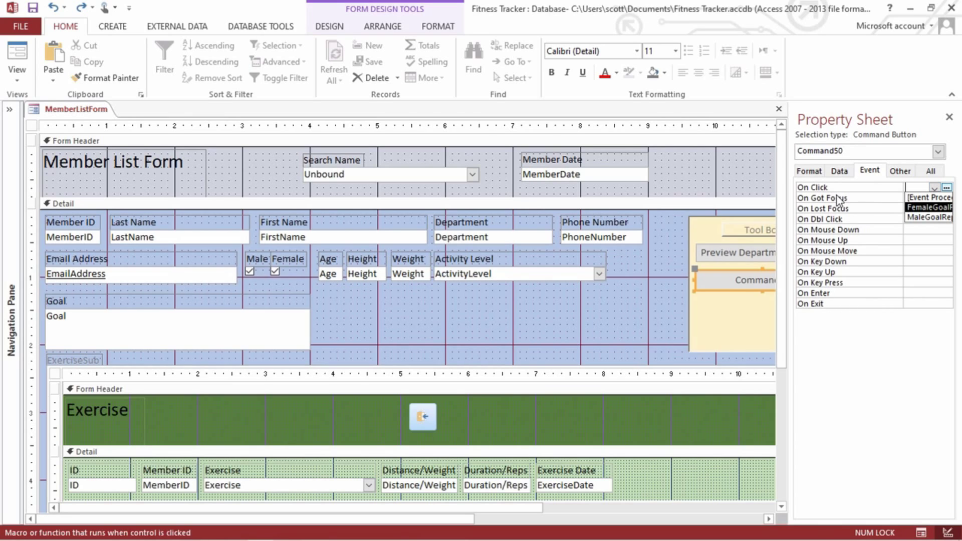
drag(902, 194, 870, 194)
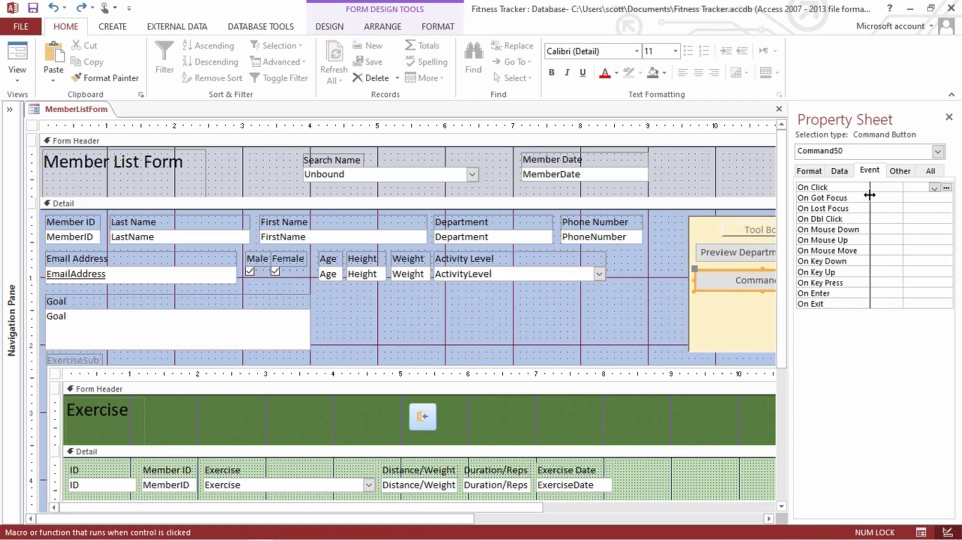
click(934, 188)
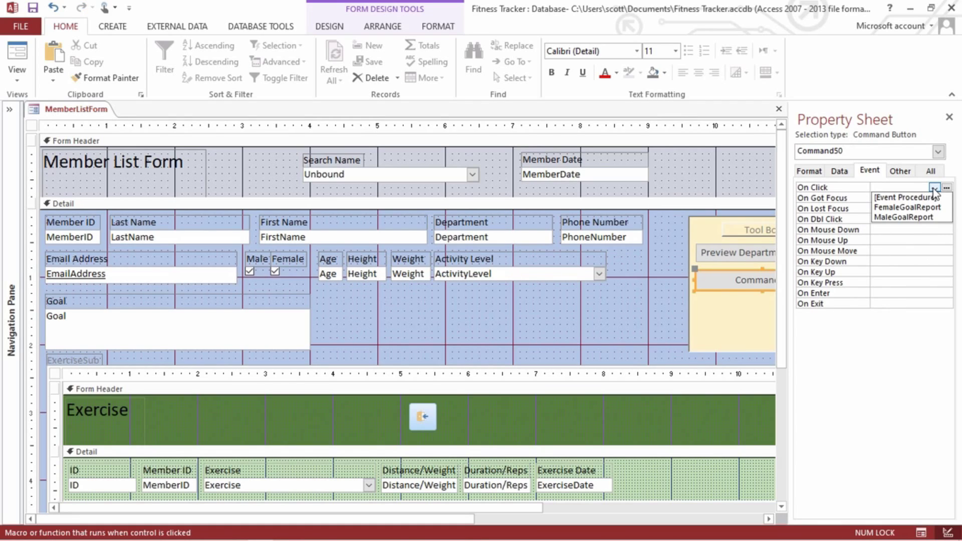
click(913, 209)
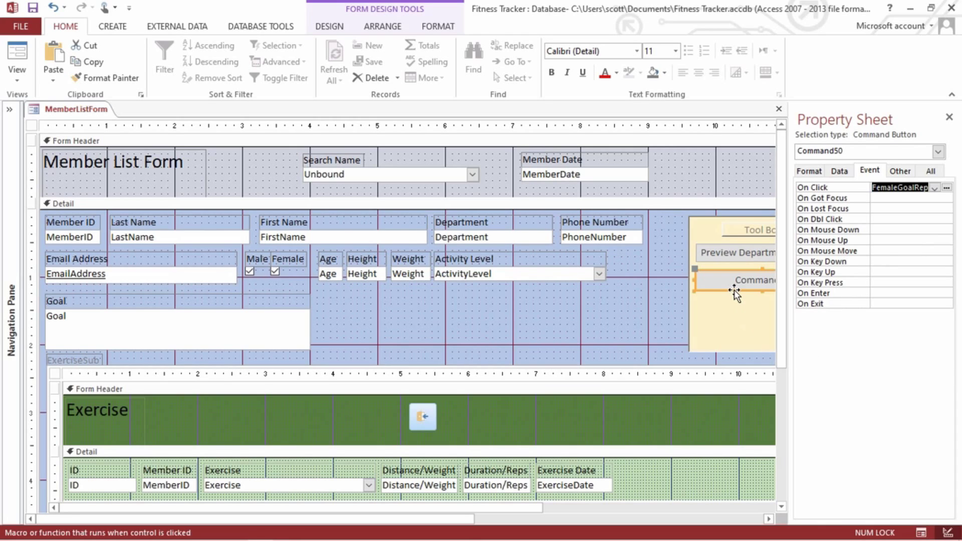
Set the Command50 button's caption to Female Goal Report.
click(810, 172)
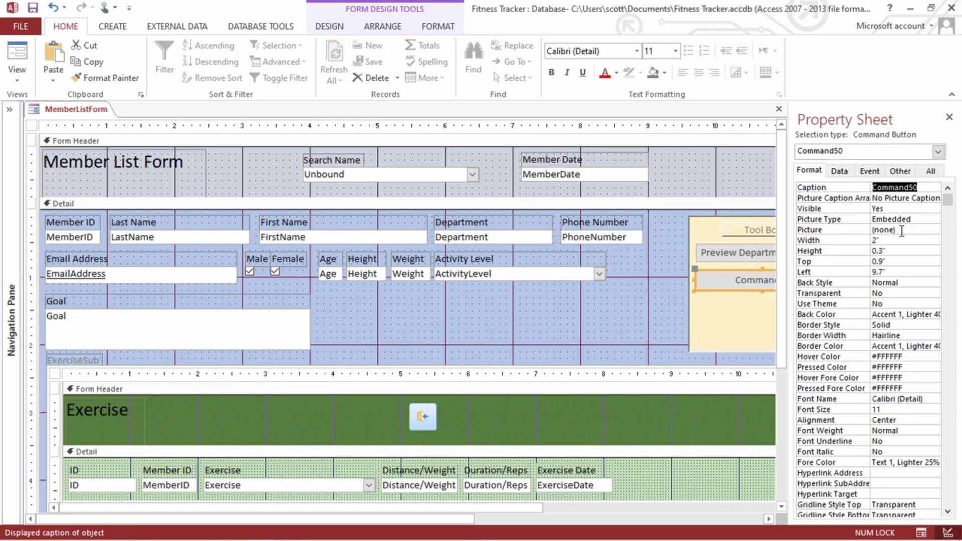
text(Female Go)
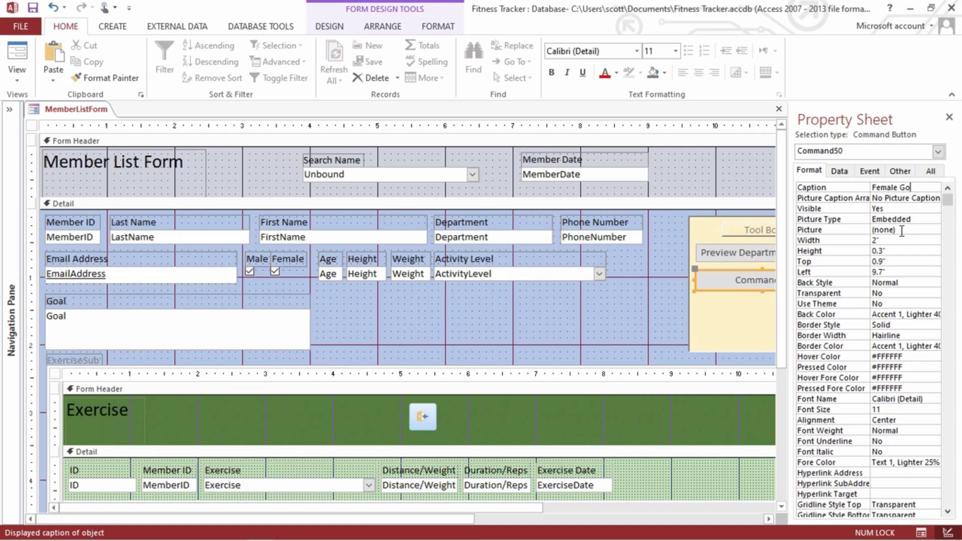
text(al Report)
key(Return)
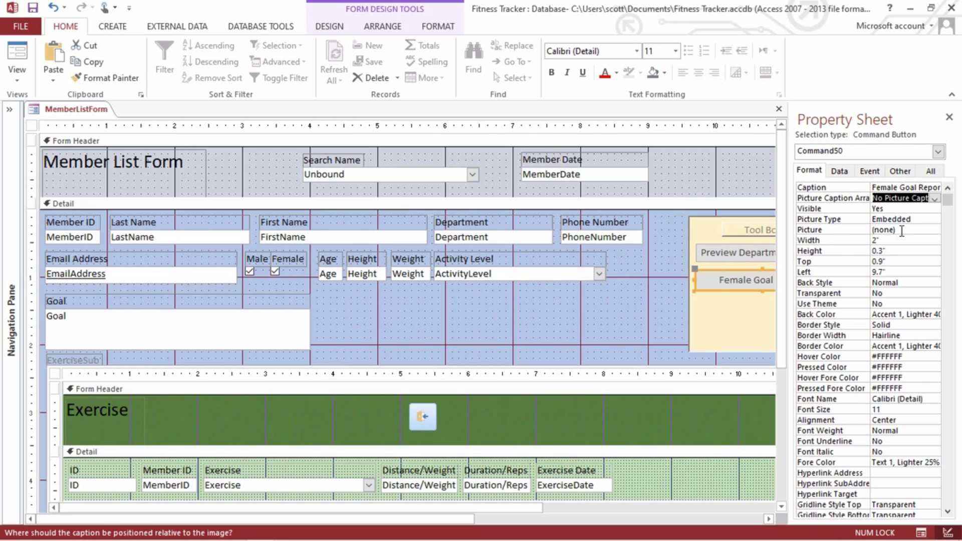
Duplicate the Female Goal Report button below itself in the tool box and set the copy's caption to Male Goal Report.
click(739, 298)
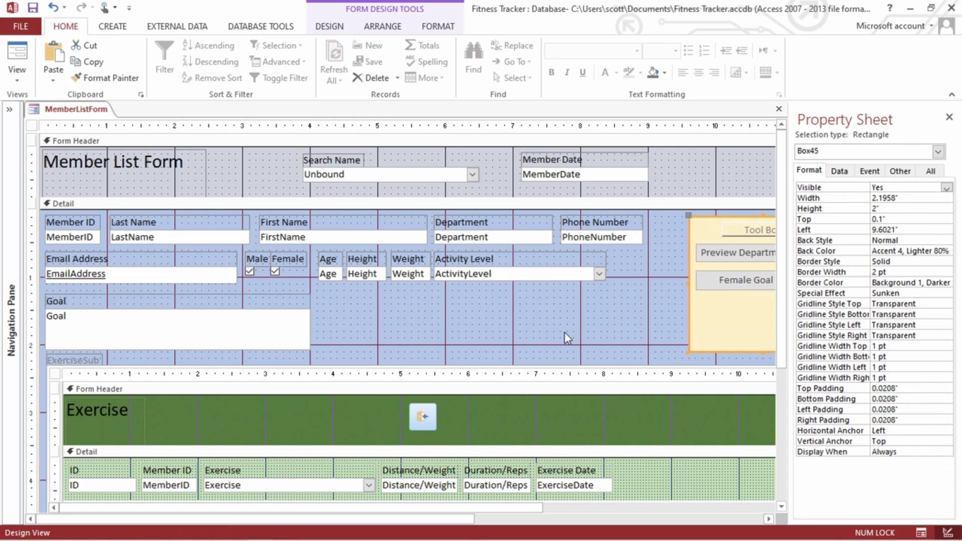
click(564, 331)
click(719, 289)
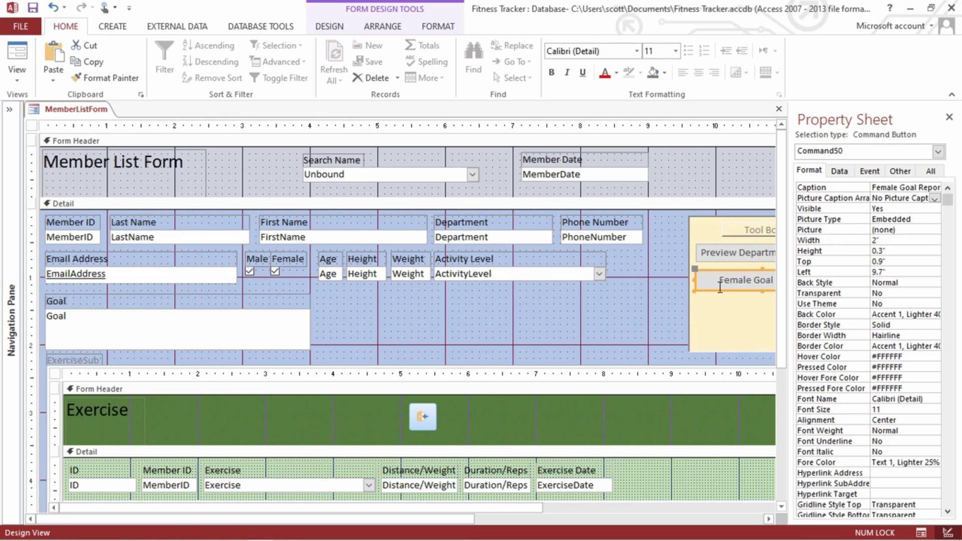
key(ctrl+v)
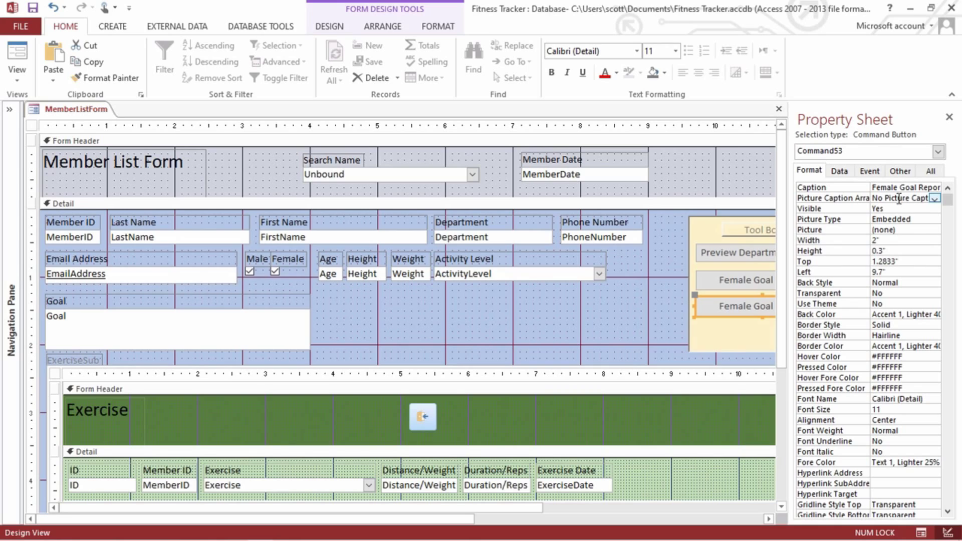
drag(872, 187, 894, 187)
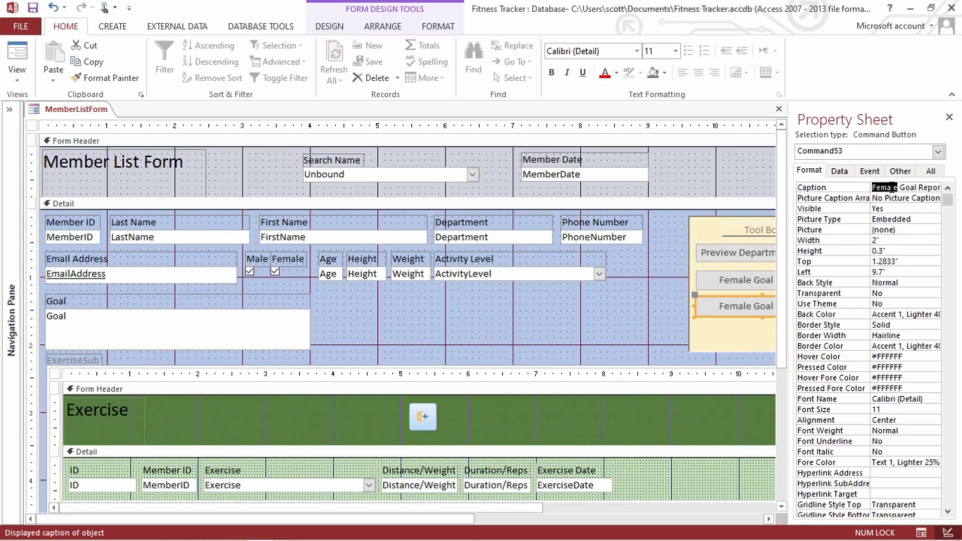
text(Male)
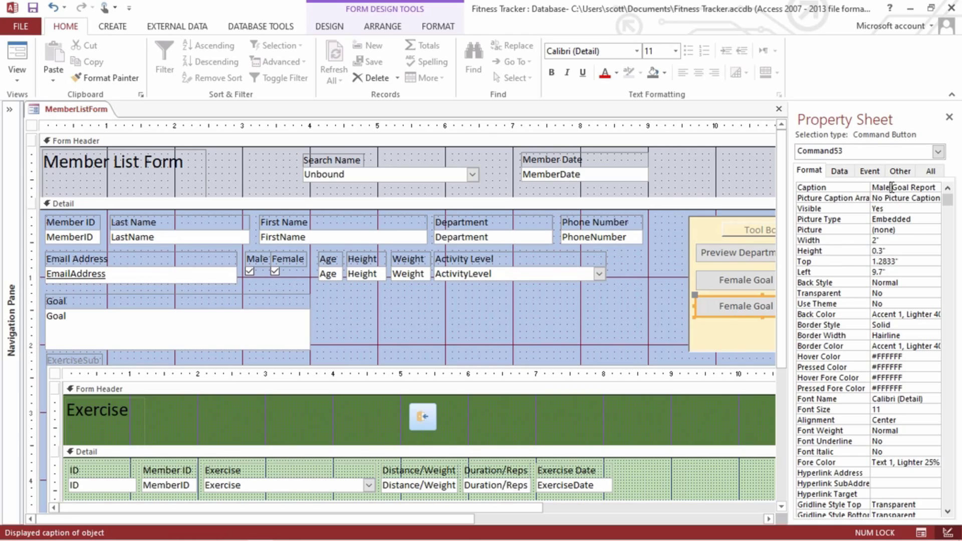
Assign the MaleGoalReport macro to the On Click event of the Male Goal Report button and save the form.
click(868, 172)
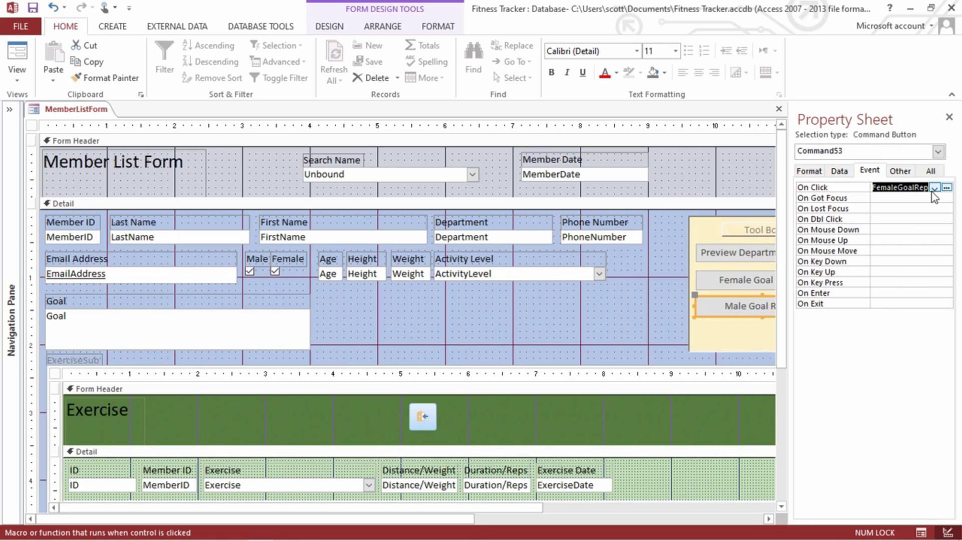
click(934, 188)
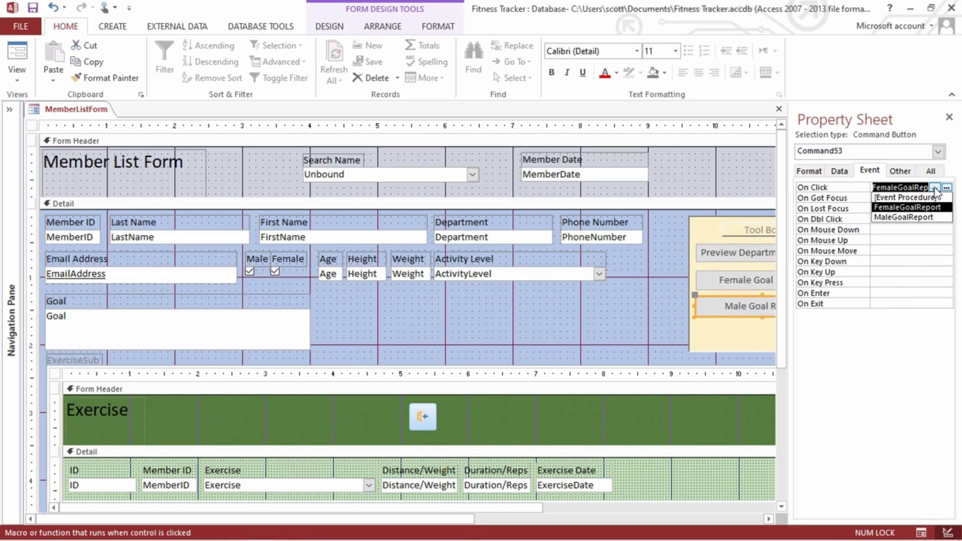
click(930, 217)
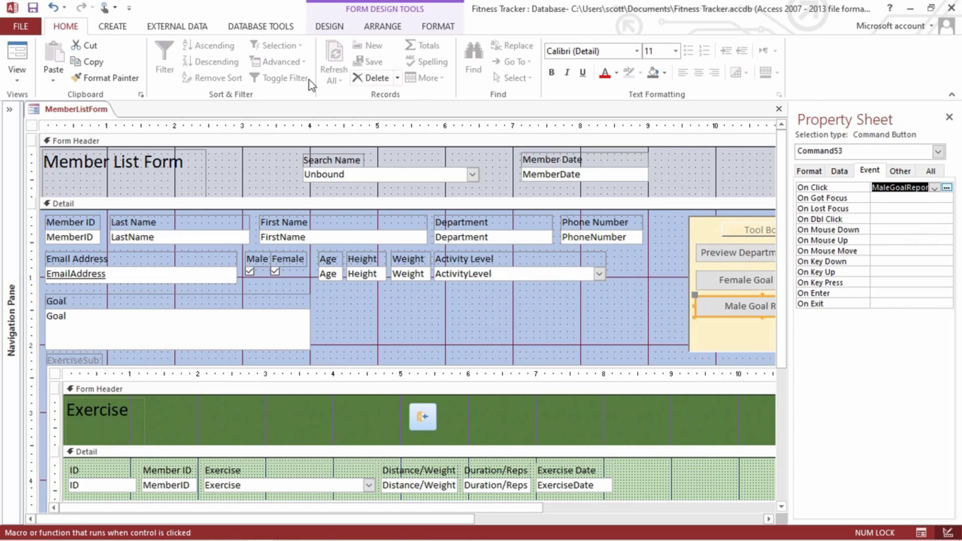
click(35, 10)
View the finished MemberListForm in Form View, close it, and open the FitnessTrackerMenu form with the Navigation Pane collapsed.
click(18, 56)
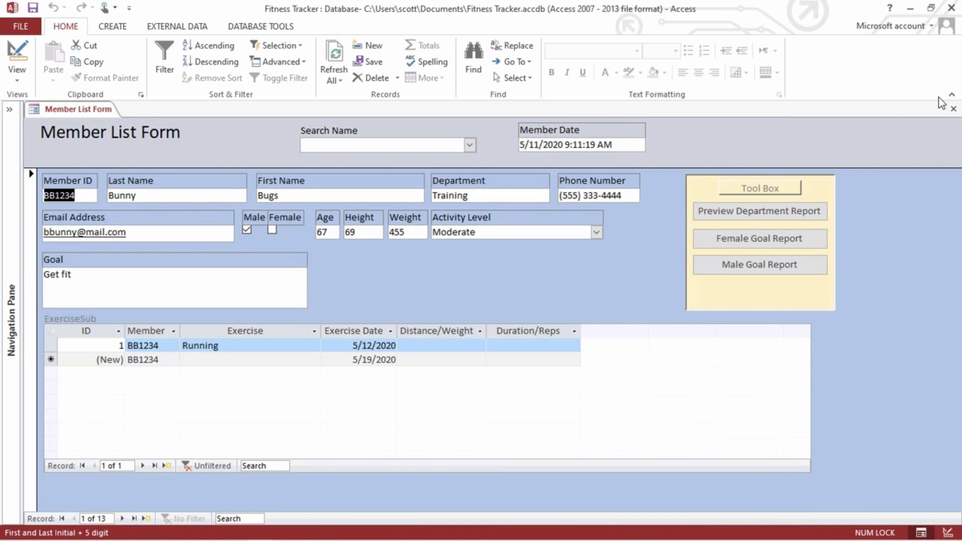
click(953, 109)
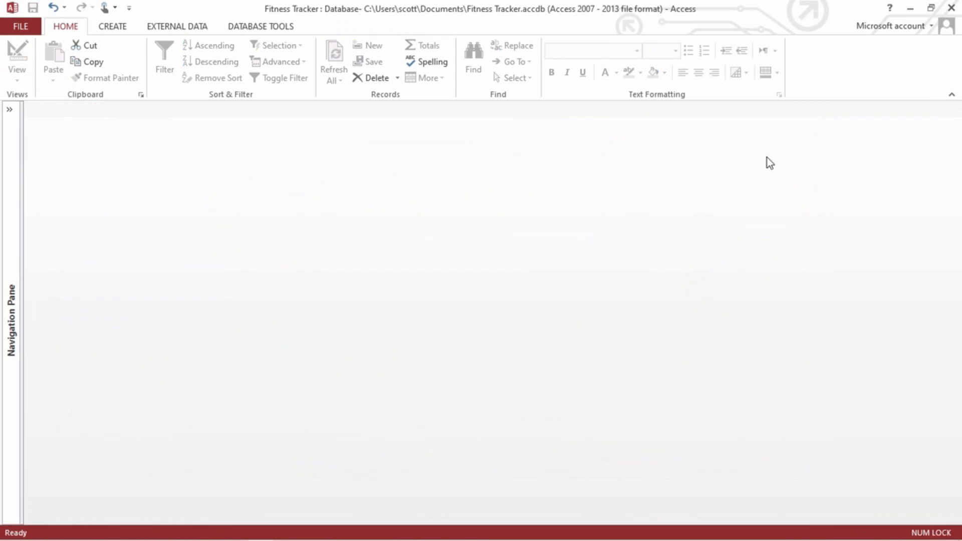
click(10, 109)
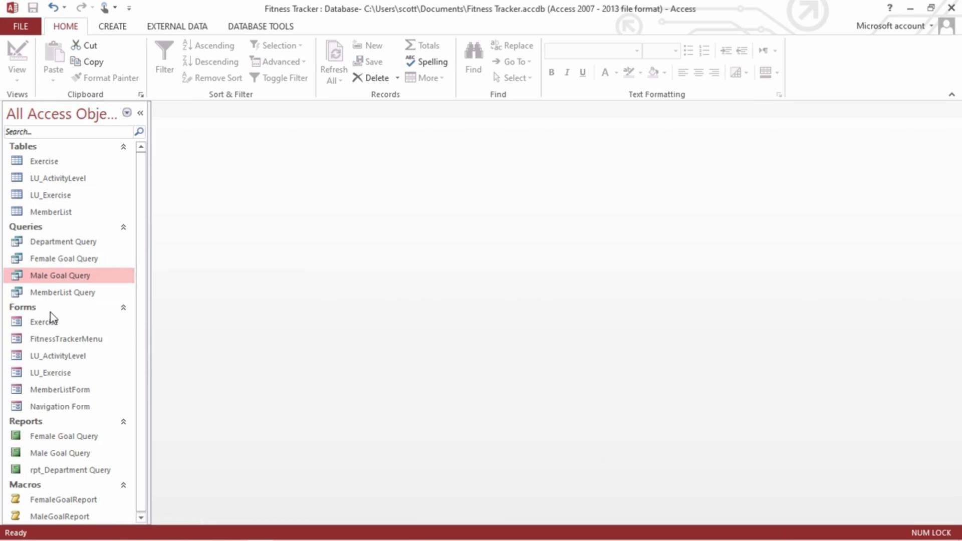
double_click(55, 339)
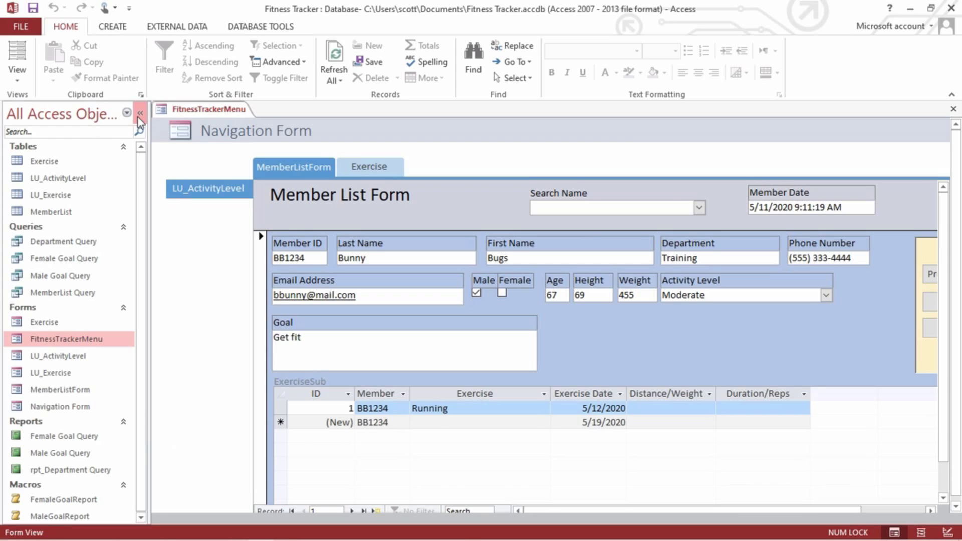
click(139, 115)
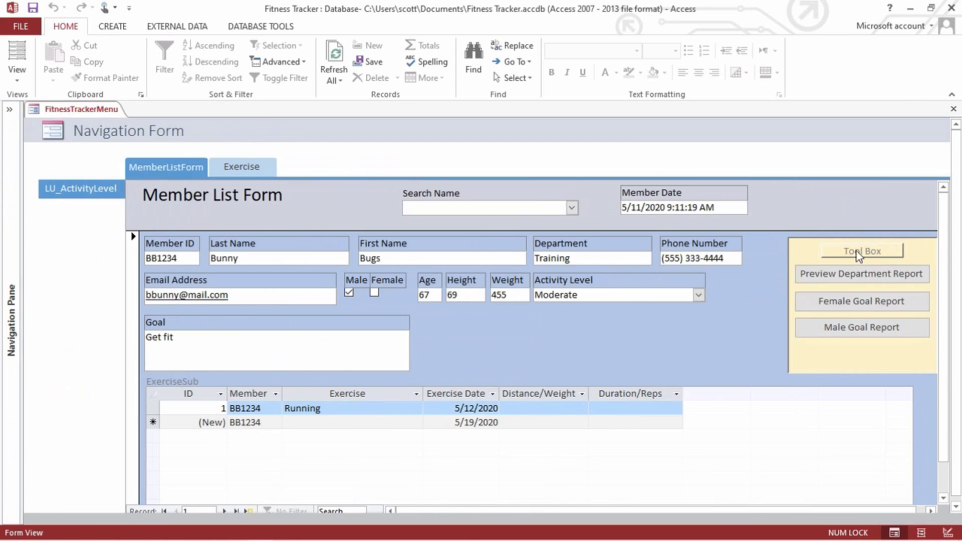
Test the Male Goal Report and Female Goal Report buttons, examining each previewed report up close and closing it.
click(852, 327)
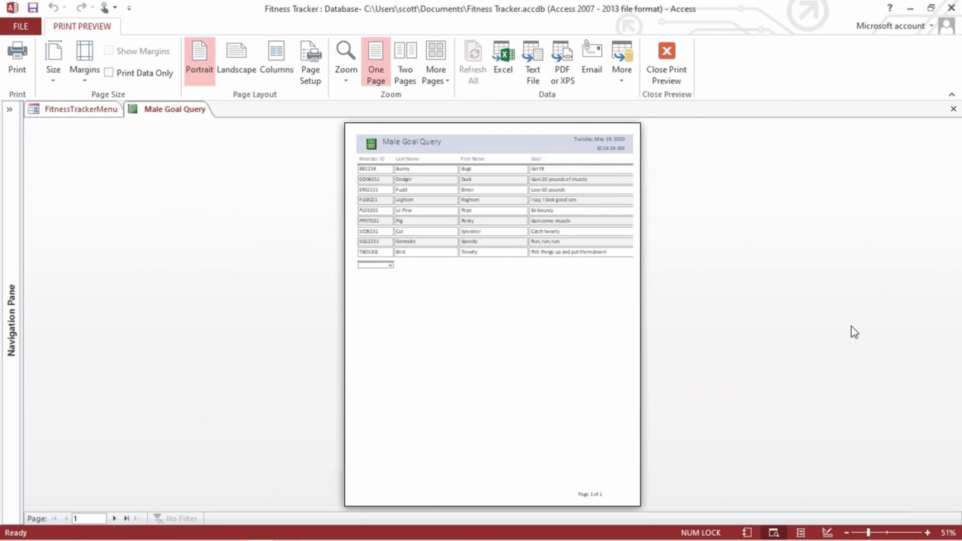
click(433, 188)
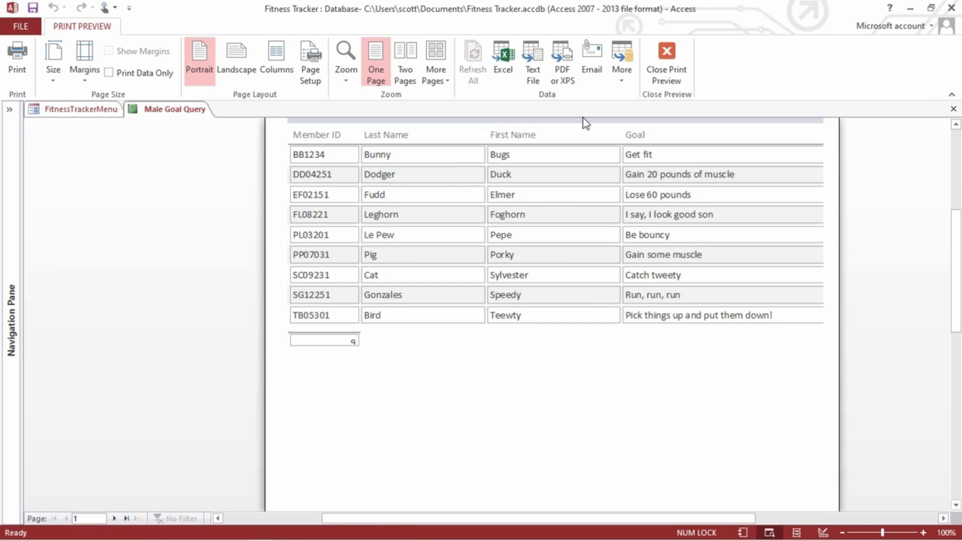
click(668, 64)
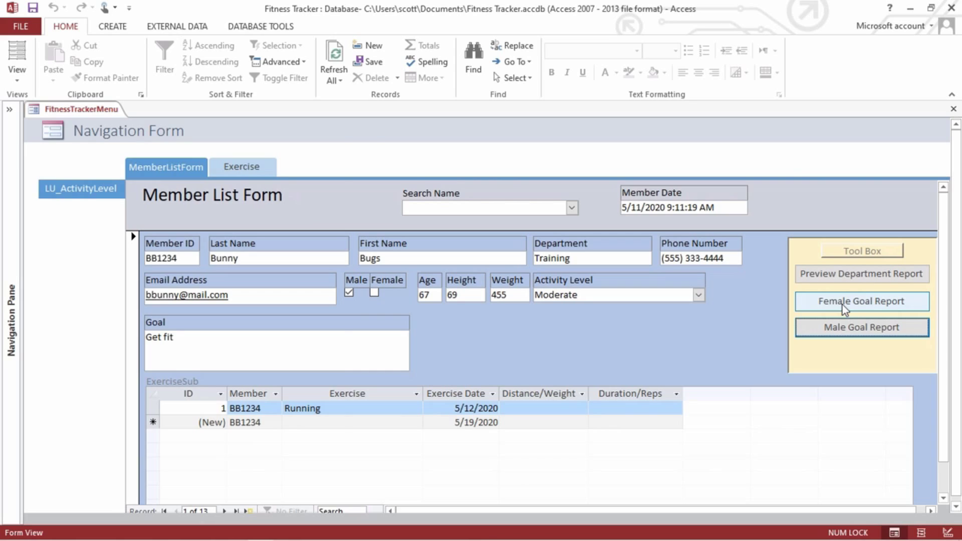
click(844, 302)
click(454, 189)
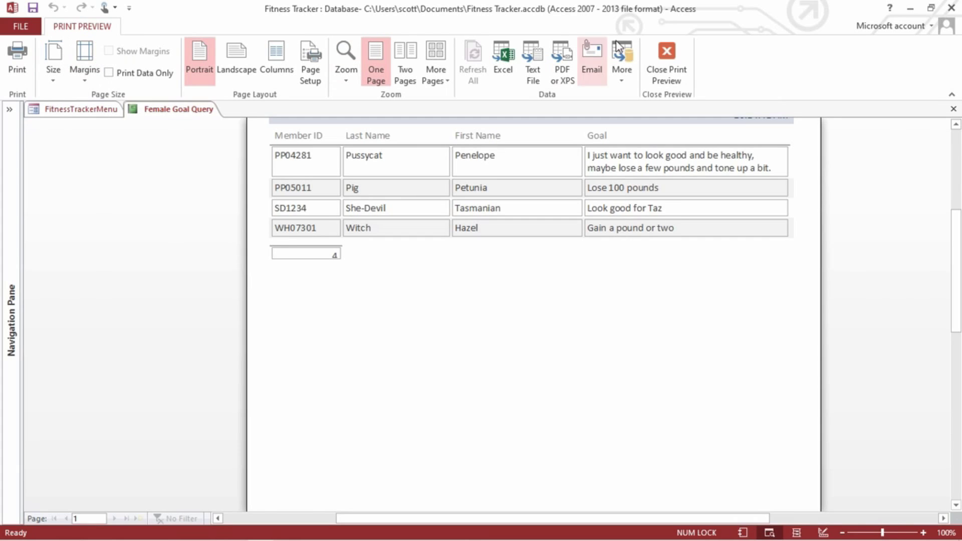
click(670, 54)
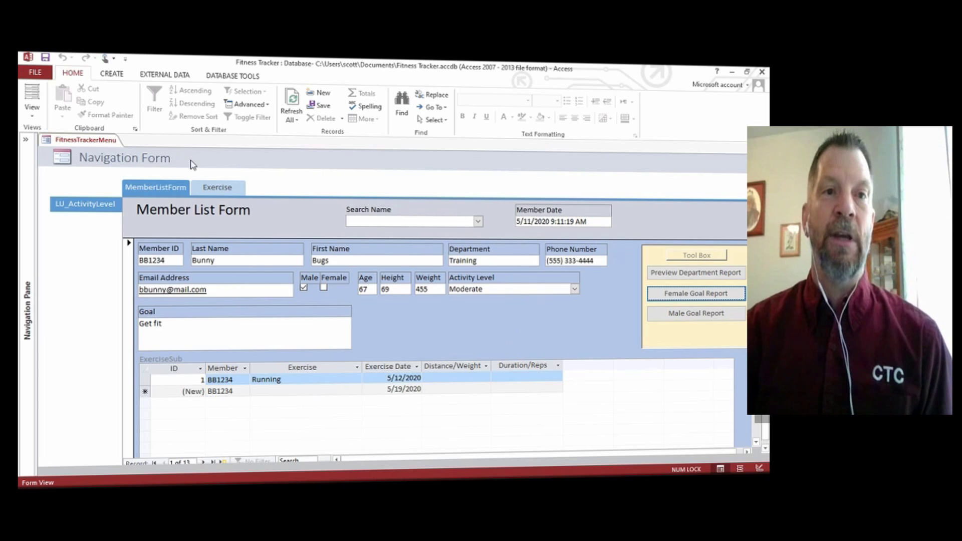
right_click(85, 142)
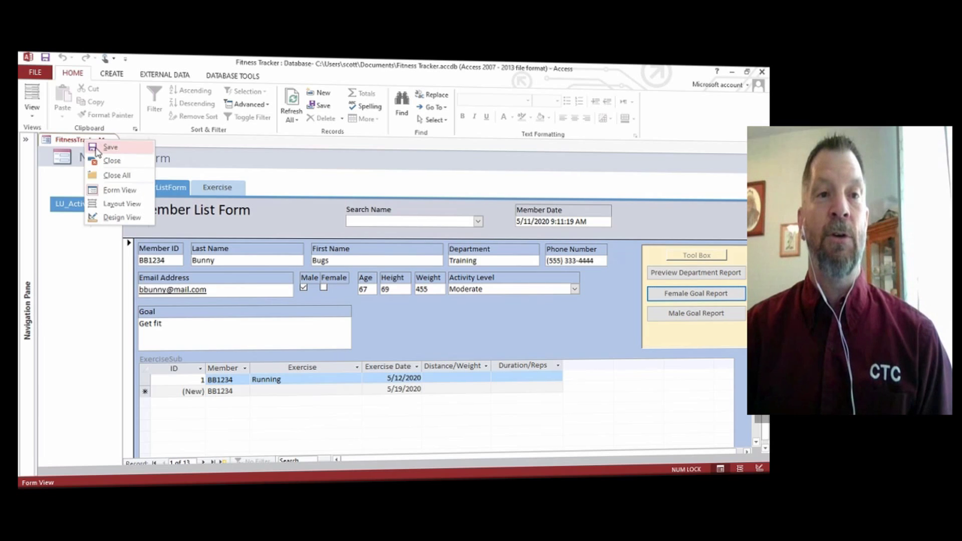
click(112, 218)
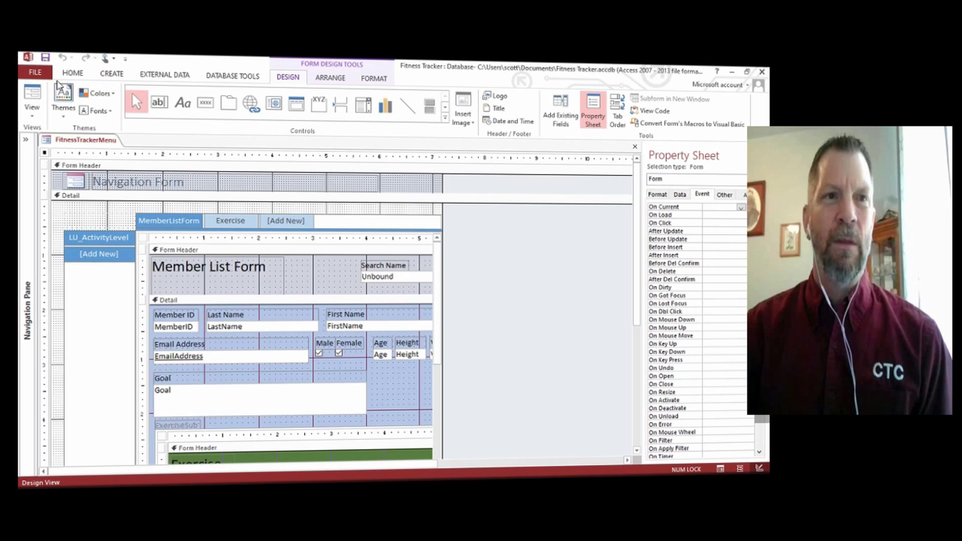
click(34, 90)
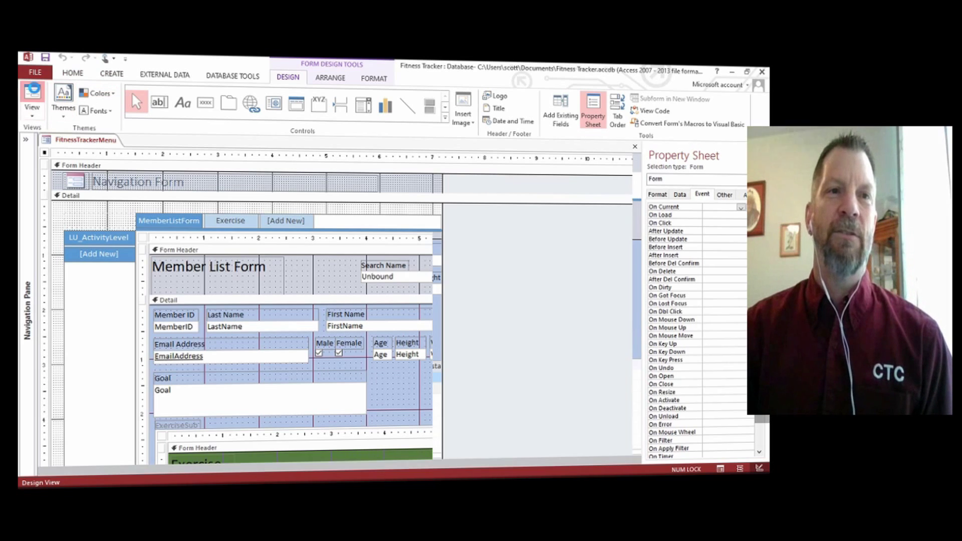
Create a blank macro and look through the full list of available macro actions.
click(111, 73)
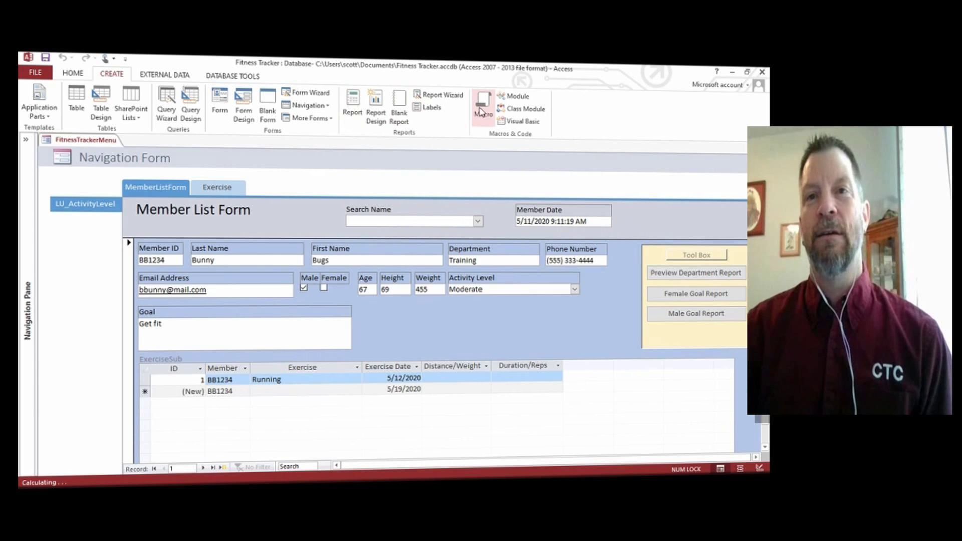
click(482, 108)
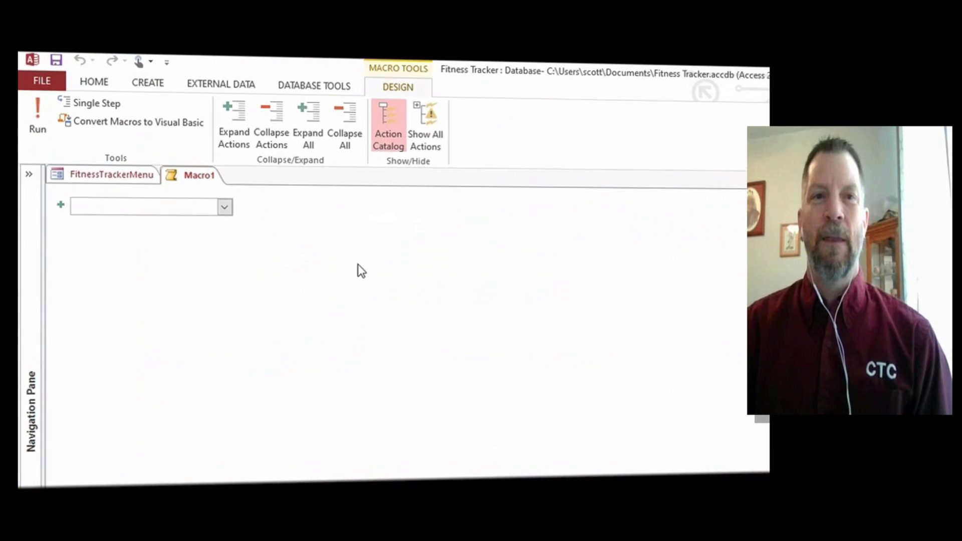
click(224, 208)
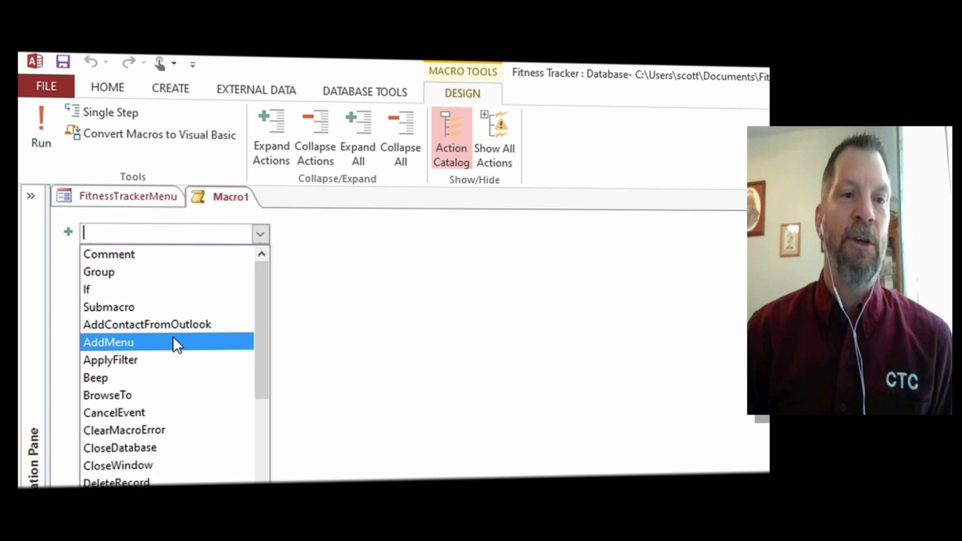
scroll(173, 338, down, 1)
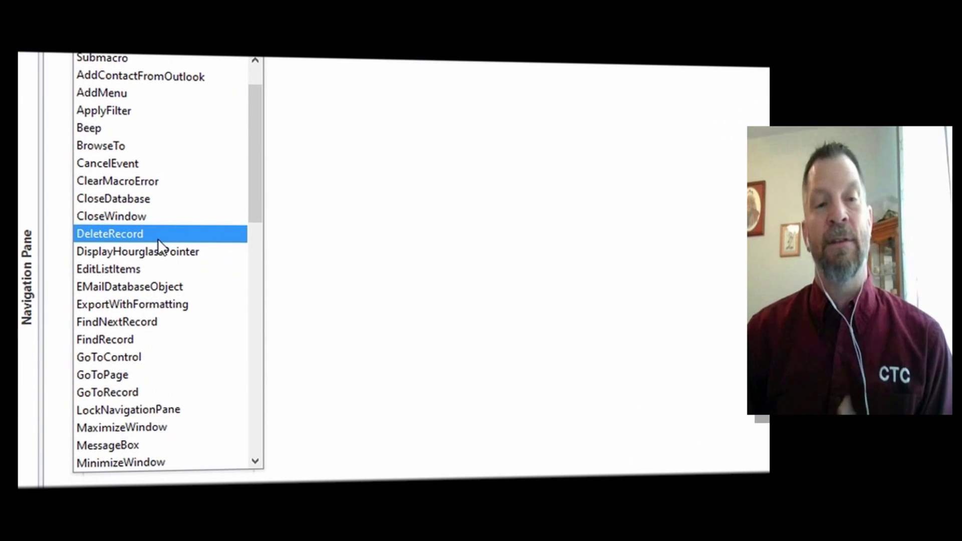
scroll(158, 239, down, 2)
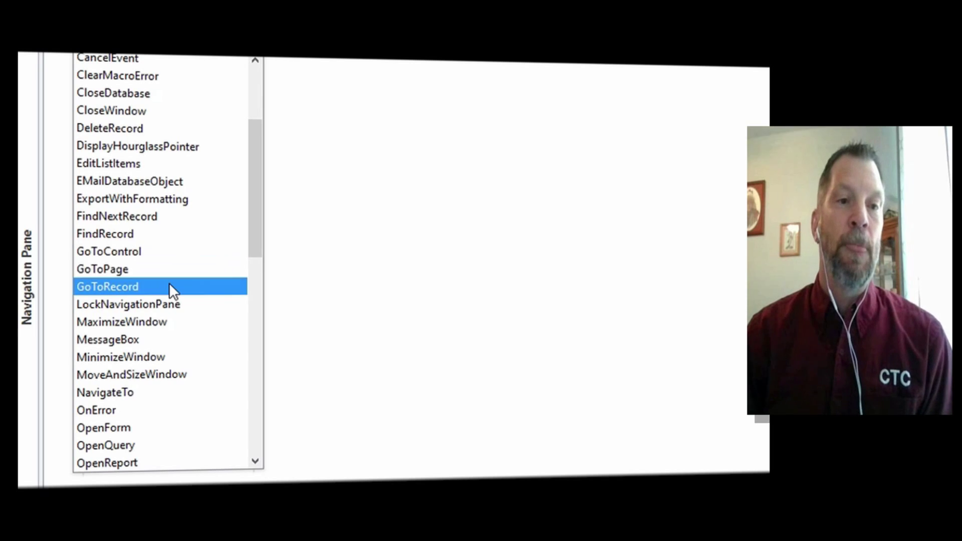
scroll(170, 288, down, 5)
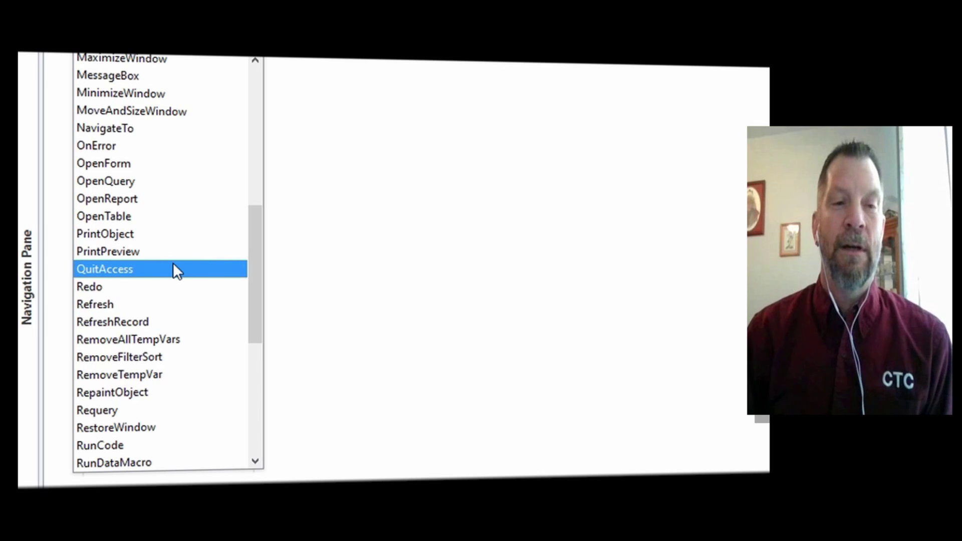
scroll(172, 262, down, 2)
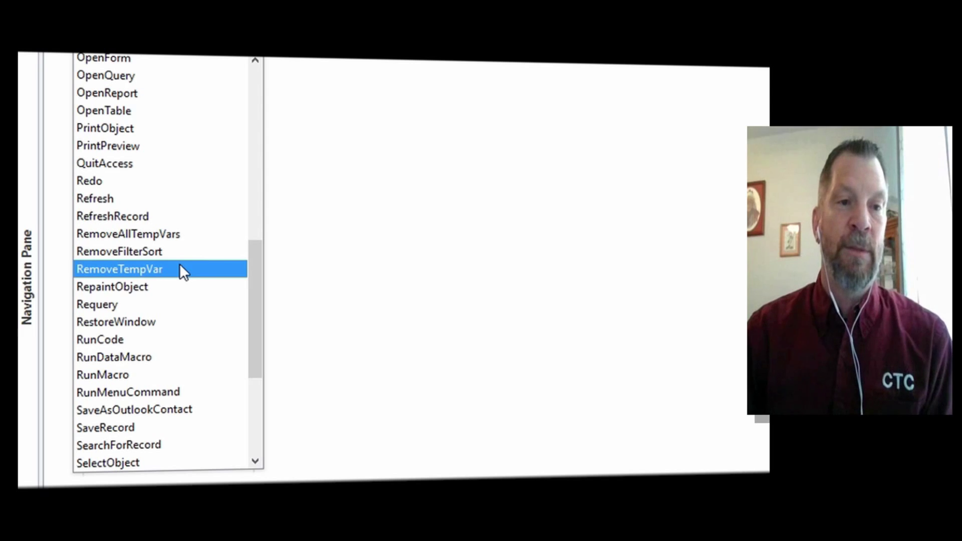
click(183, 286)
scroll(187, 289, down, 3)
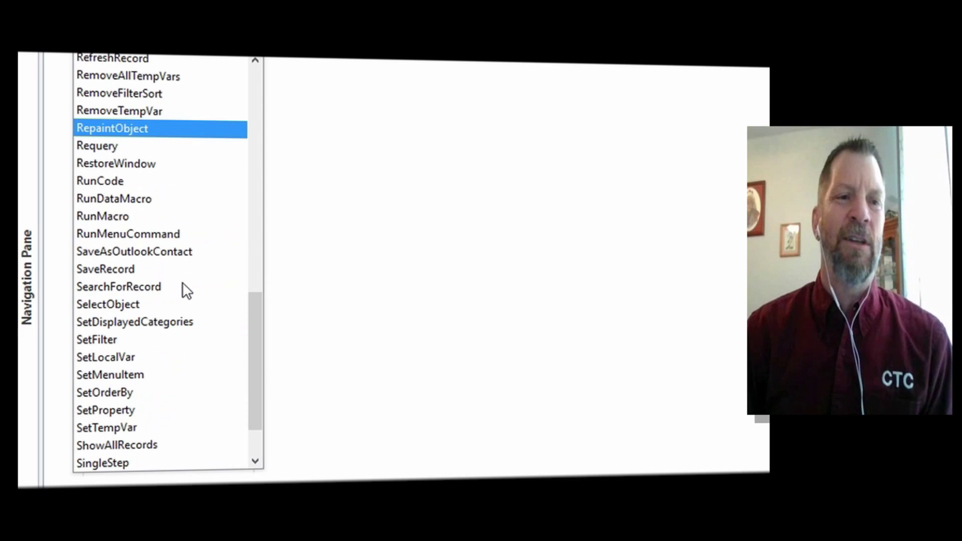
scroll(183, 285, down, 2)
click(182, 287)
scroll(182, 291, up, 15)
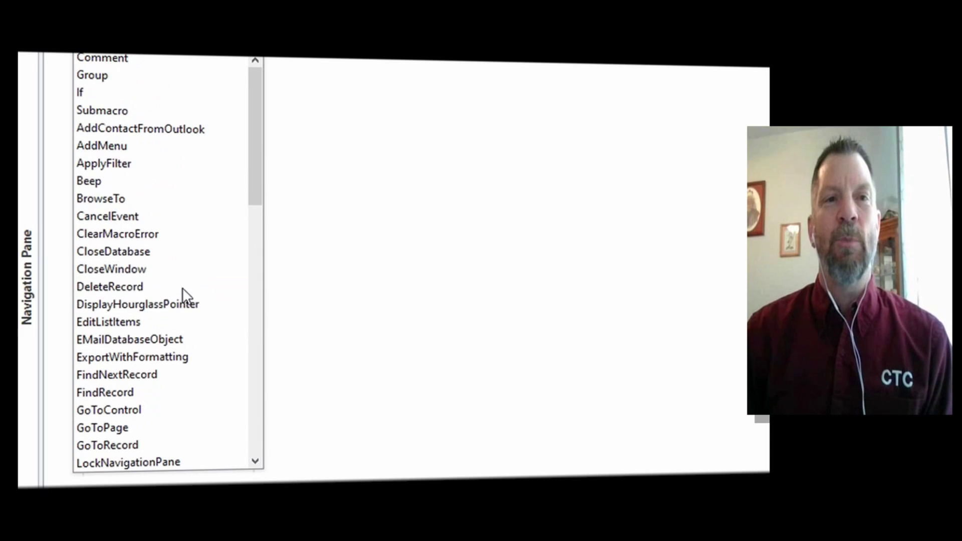
click(343, 212)
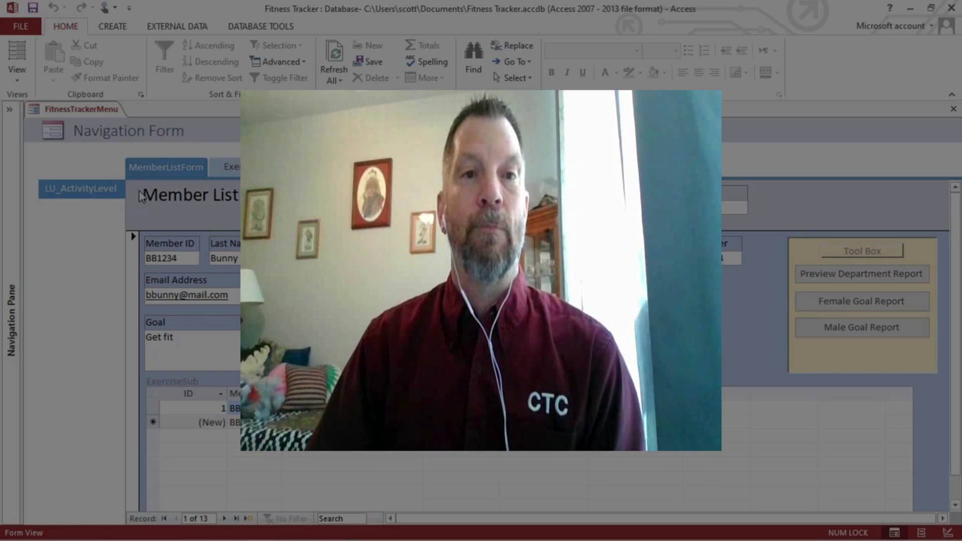
Show the Exercise page of the FitnessTrackerMenu navigation form.
click(251, 167)
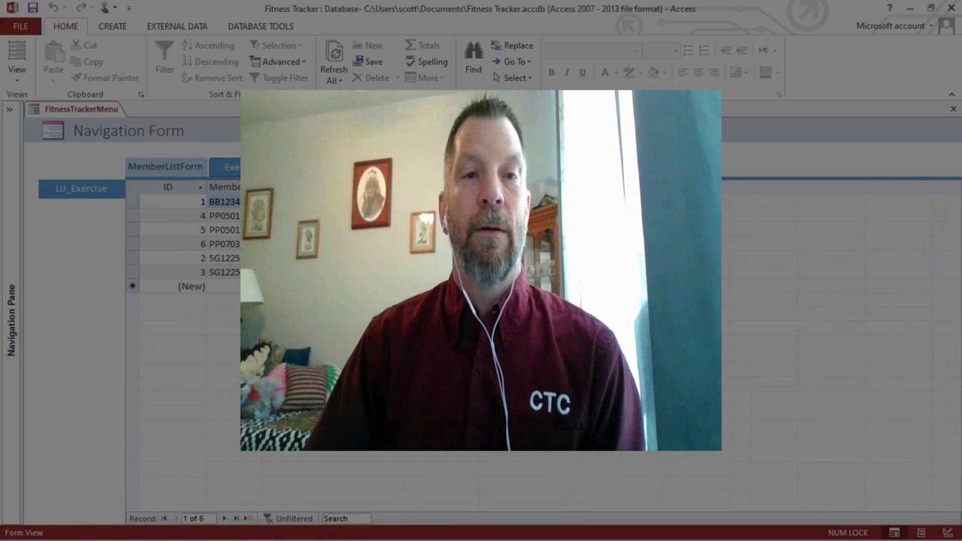